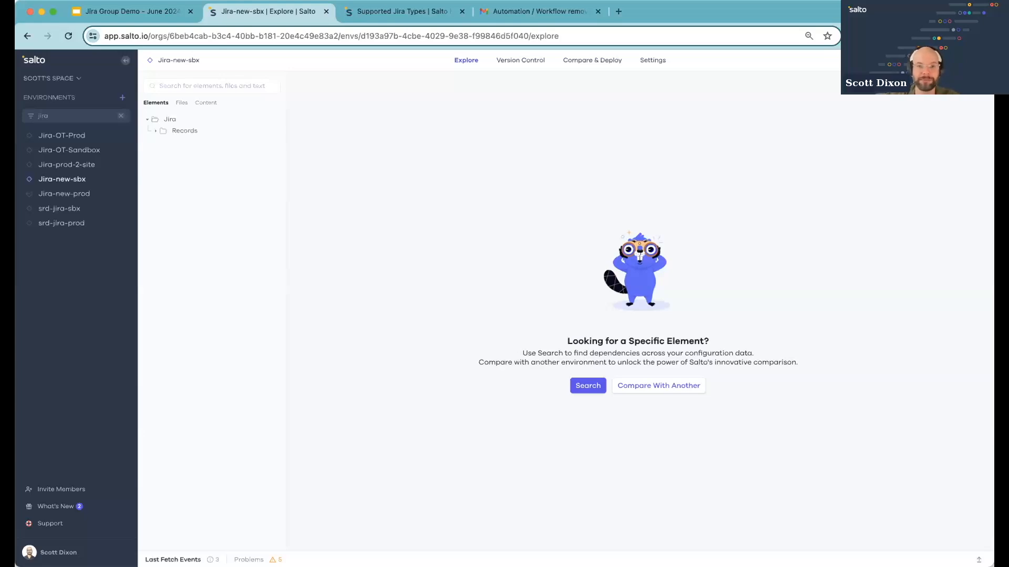
Expand the Jira records tree in the Jira-new-sbx environment
{"action": "left_click", "coordinate": [180, 130]}
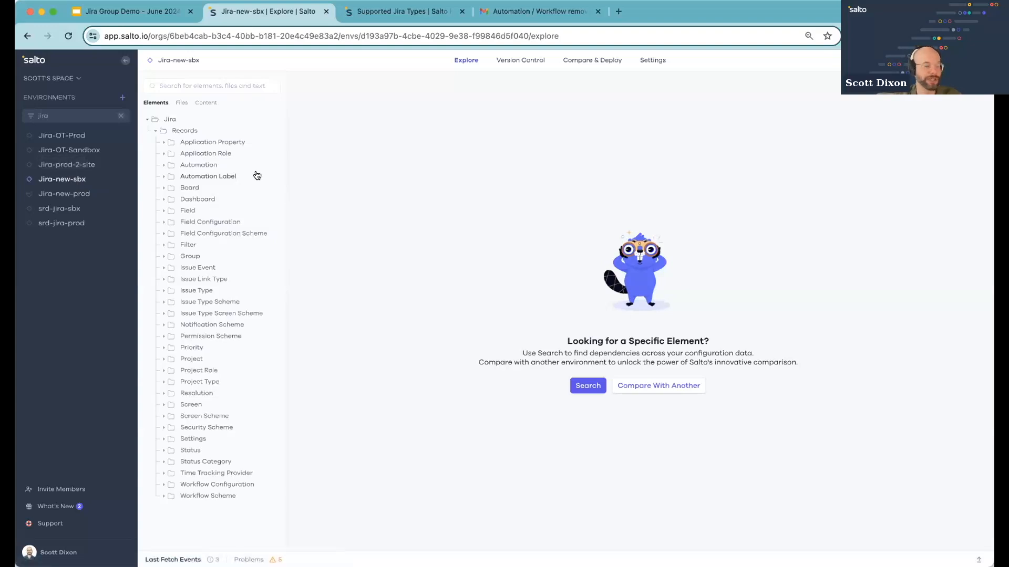
{"action": "left_click", "coordinate": [77, 193]}
{"action": "left_click", "coordinate": [75, 178]}
{"action": "left_click", "coordinate": [174, 134]}
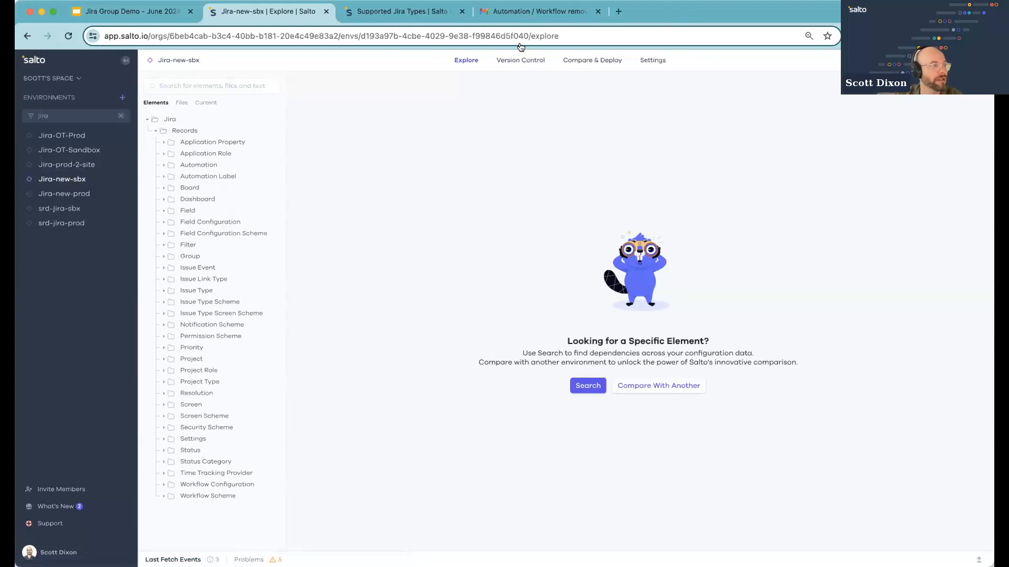
{"action": "key", "text": "super+Tab"}
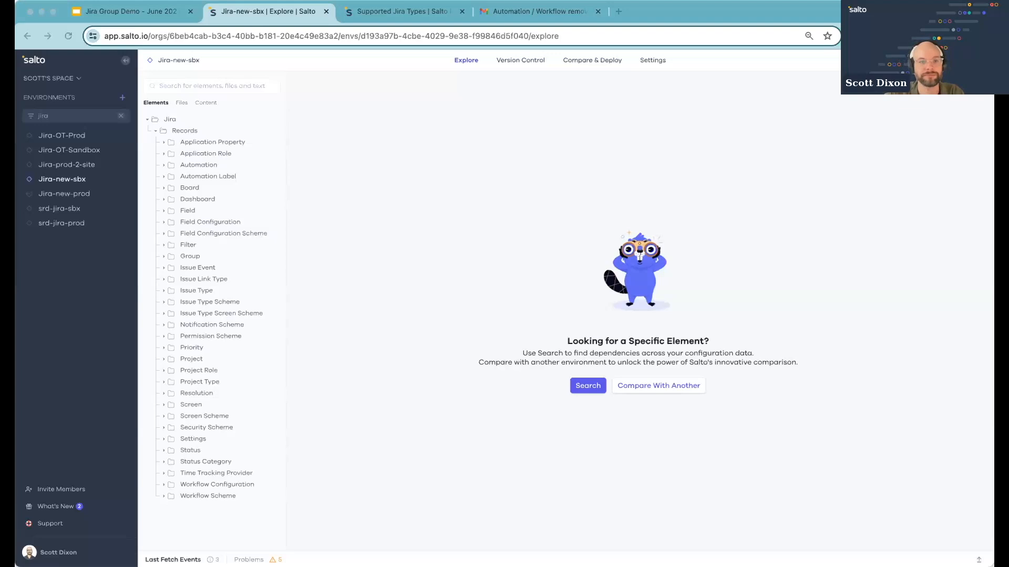
{"action": "left_click", "coordinate": [781, 114]}
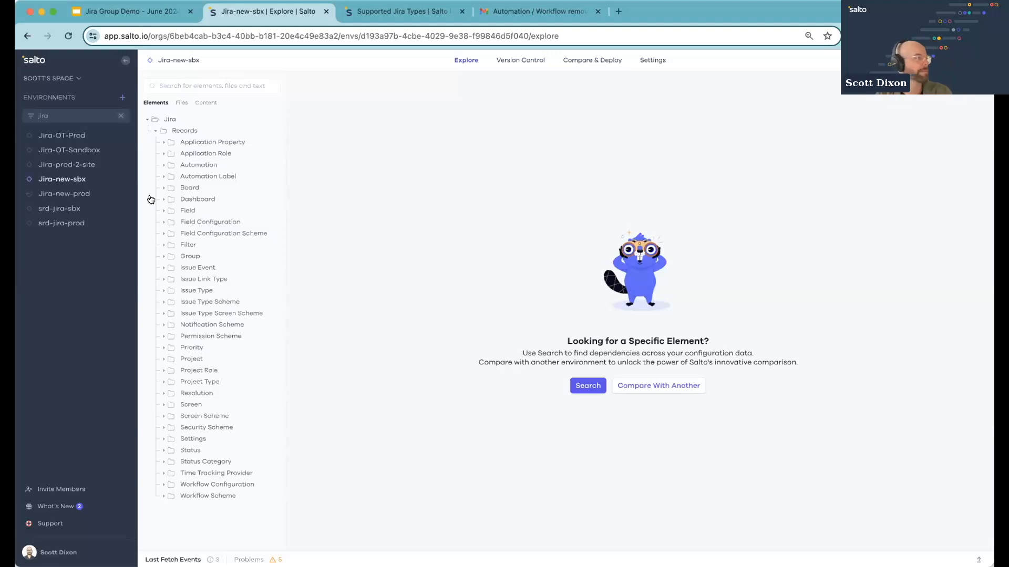
{"action": "left_click_drag", "start_coordinate": [150, 198], "coordinate": [161, 178]}
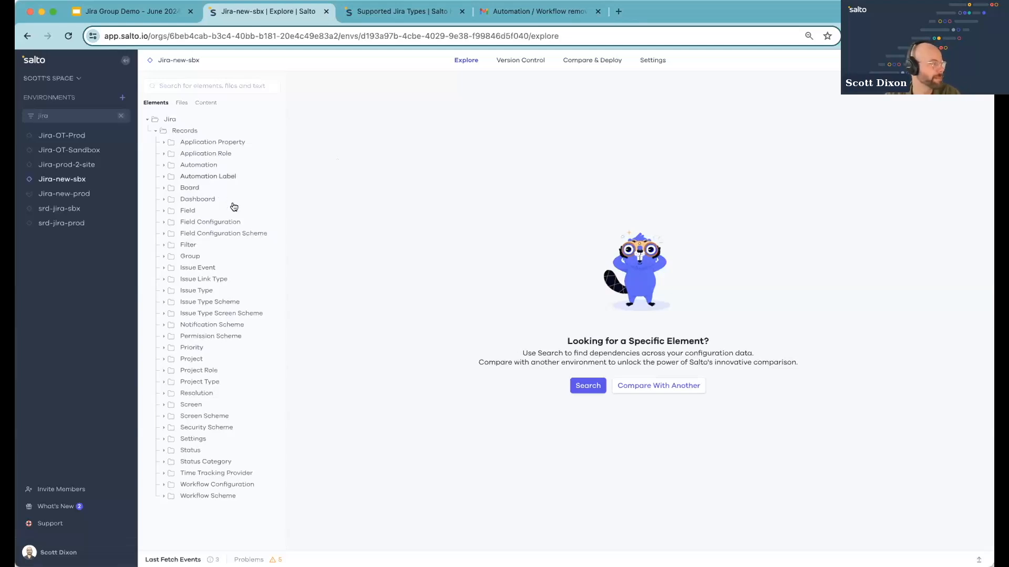
Expand the Project and Software folders and open the Backlog SRD project
{"action": "left_click", "coordinate": [192, 359]}
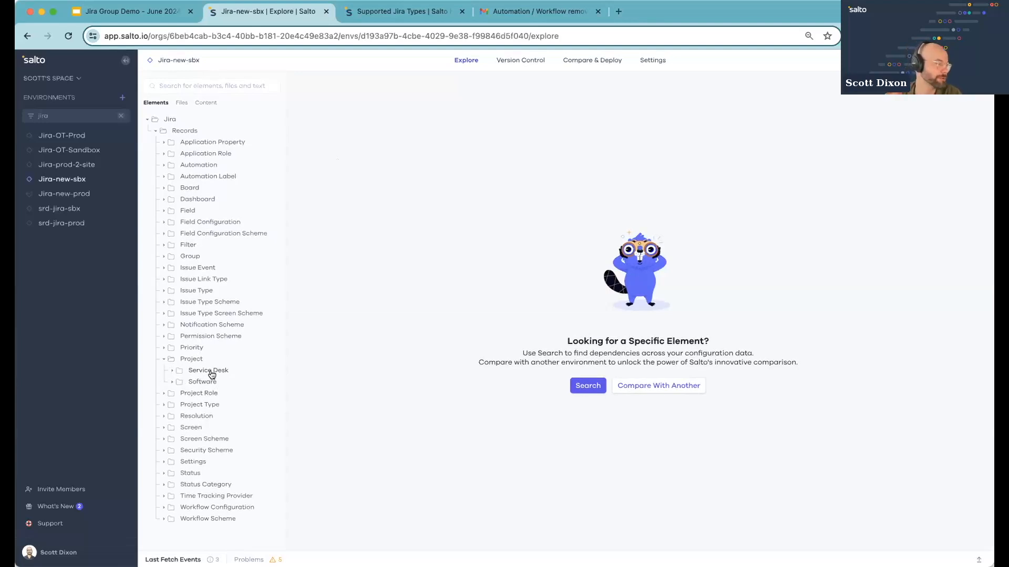
{"action": "left_click", "coordinate": [204, 382]}
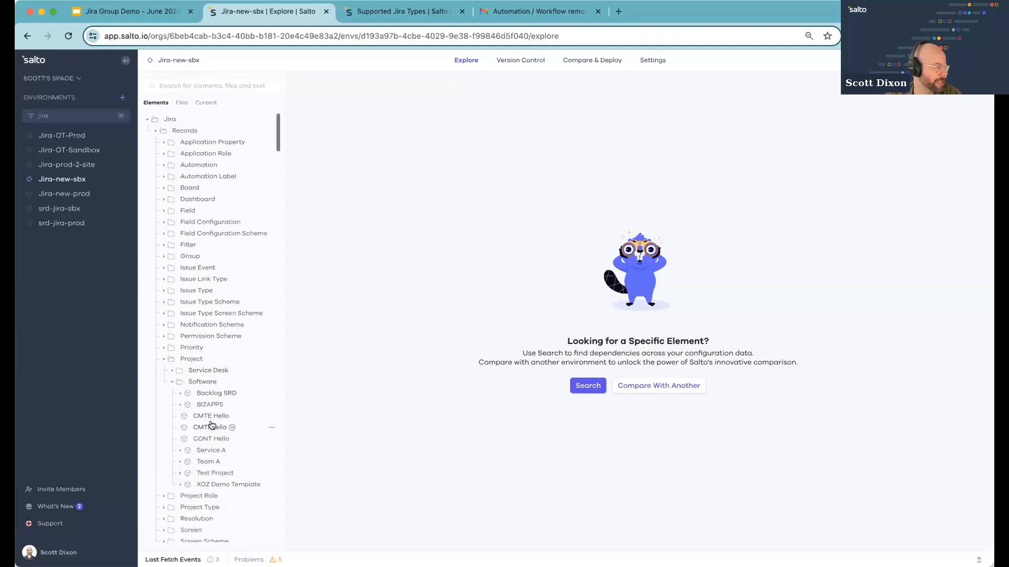
{"action": "left_click", "coordinate": [216, 393]}
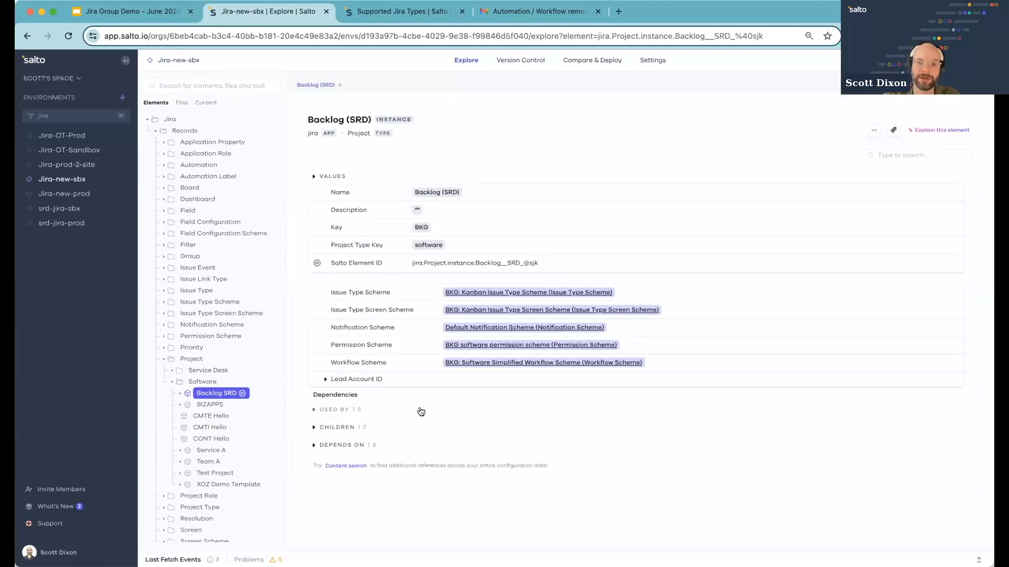
Expand the Backlog SRD project's Depends on and Used by dependency lists
{"action": "left_click", "coordinate": [349, 446]}
{"action": "left_click", "coordinate": [342, 414]}
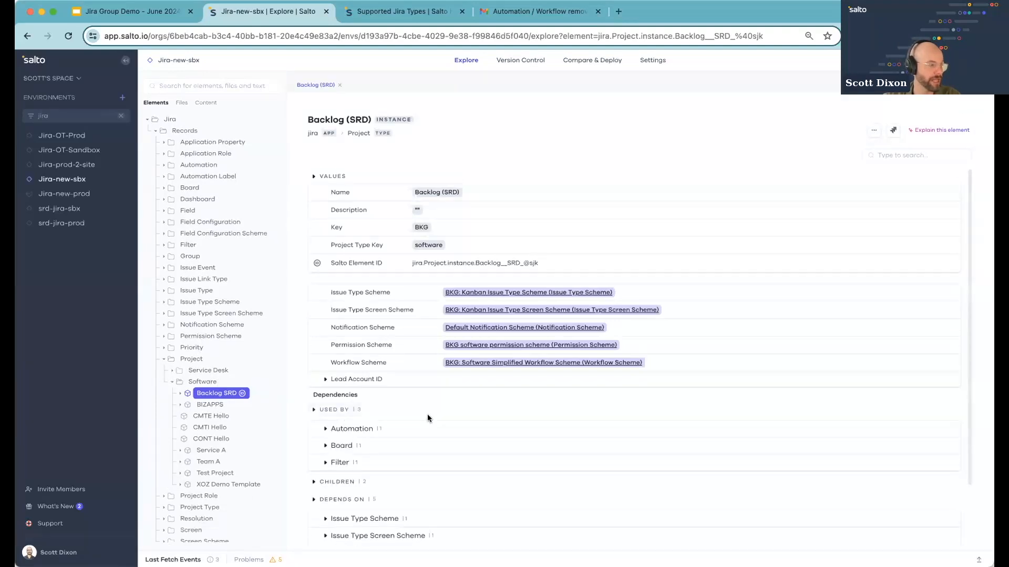
{"action": "scroll", "coordinate": [427, 414], "scroll_direction": "down", "scroll_amount": 1}
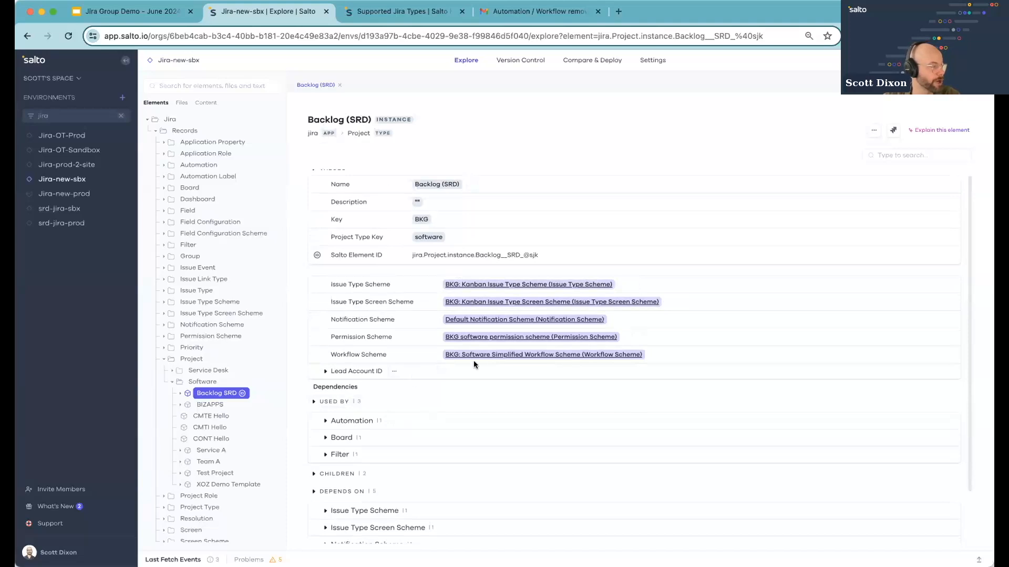
Open the project's workflow scheme and drill into its Software Simplified Workflow for Project BKG and that workflow's dependencies
{"action": "left_click", "coordinate": [513, 356]}
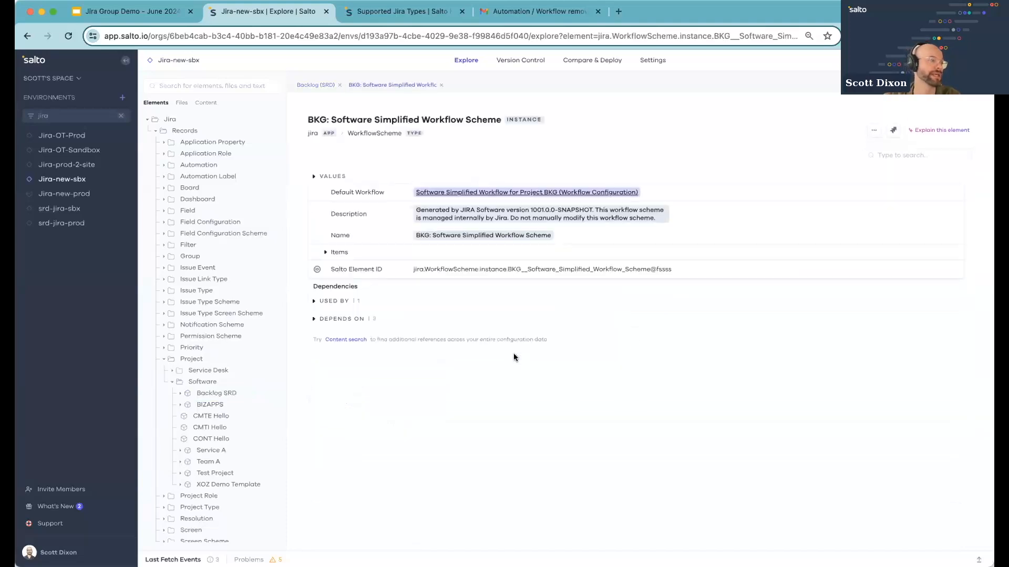
{"action": "left_click", "coordinate": [355, 320]}
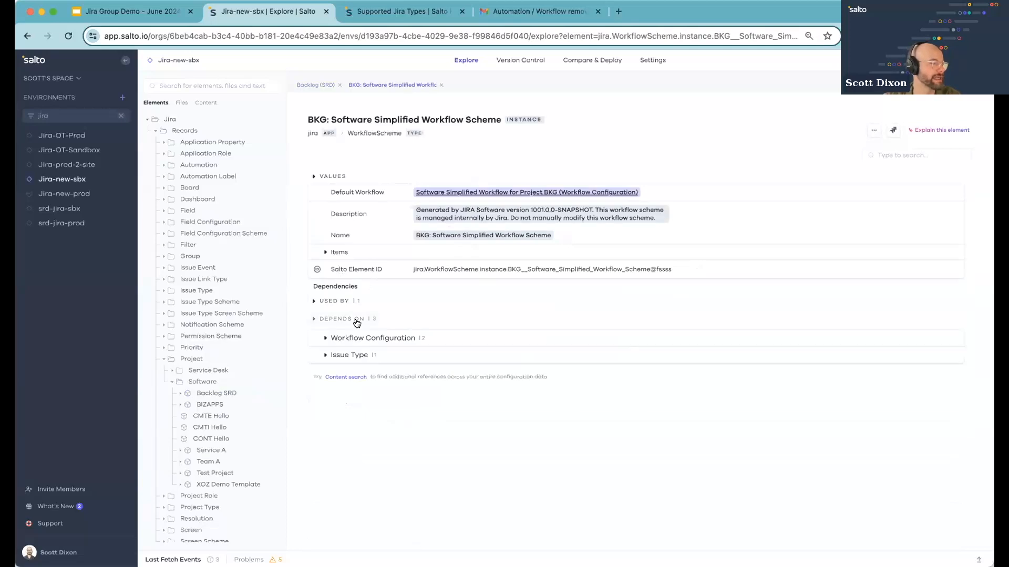
{"action": "left_click", "coordinate": [360, 337]}
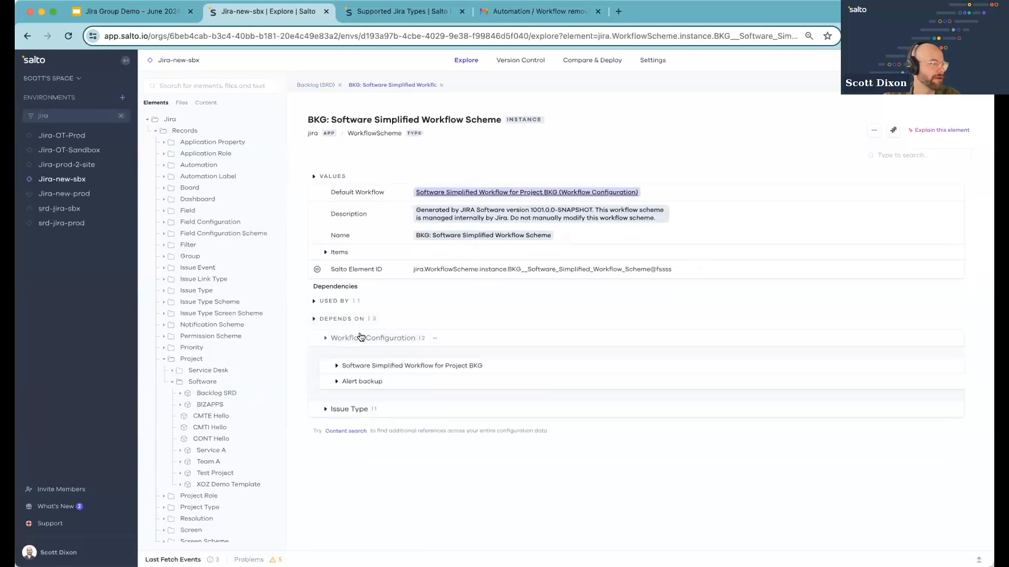
{"action": "left_click", "coordinate": [371, 365]}
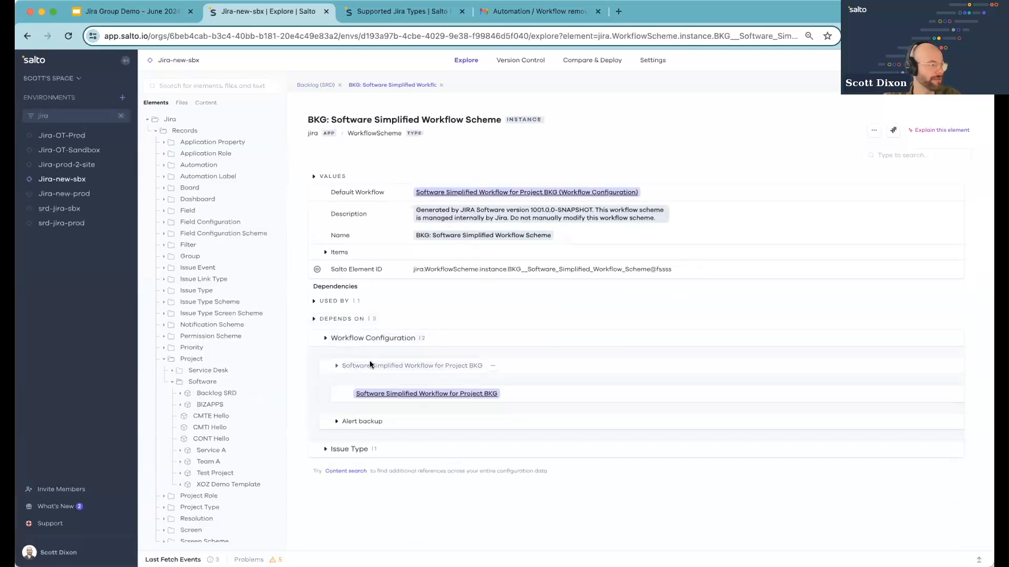
{"action": "left_click", "coordinate": [384, 394]}
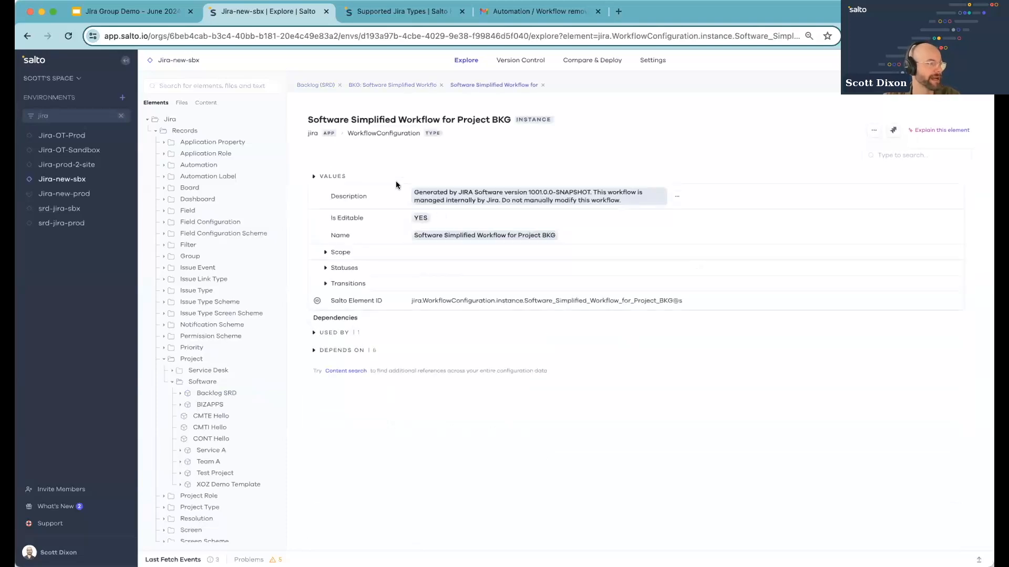
{"action": "left_click", "coordinate": [341, 352]}
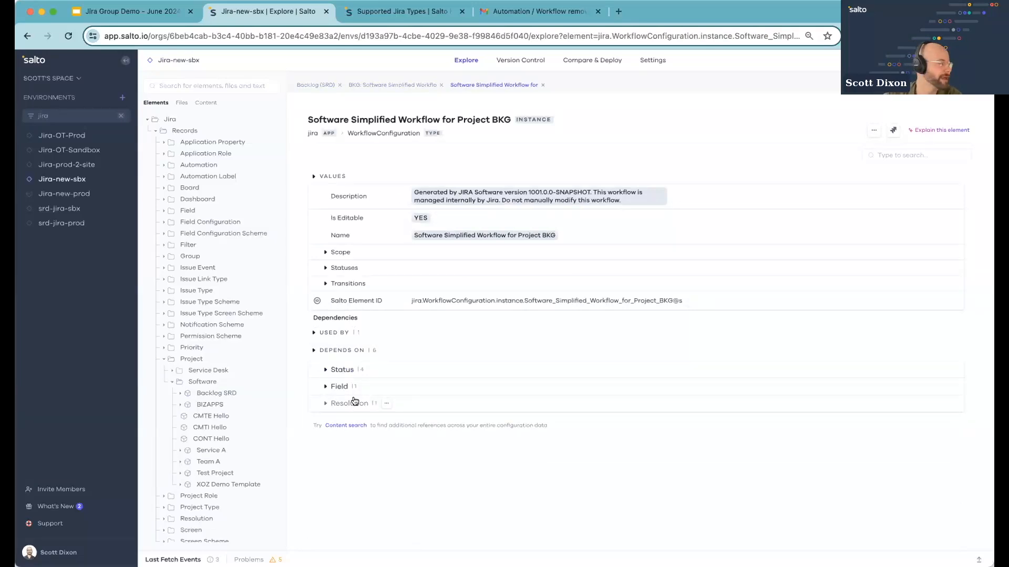
Open the IT Requests SRD service desk project and expand its Used by, Children and Depends on dependencies
{"action": "left_click", "coordinate": [172, 371]}
{"action": "left_click", "coordinate": [215, 405]}
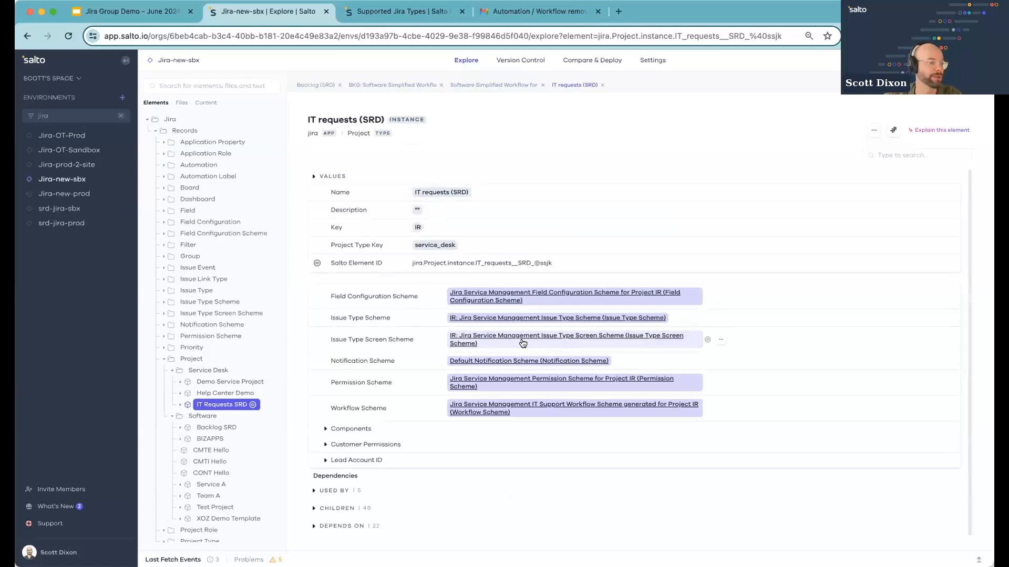
{"action": "scroll", "coordinate": [445, 467], "scroll_direction": "down", "scroll_amount": 1}
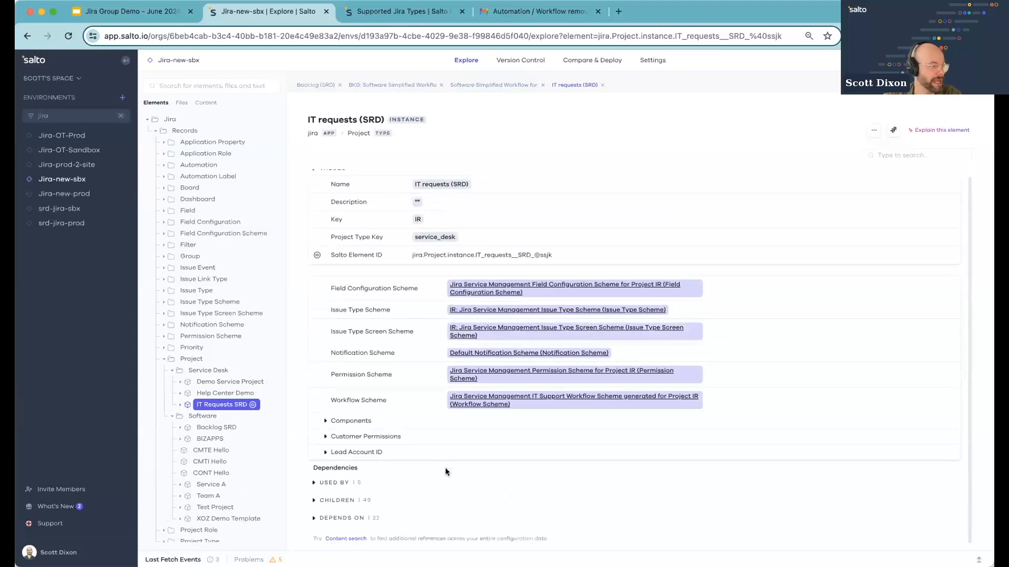
{"action": "left_click", "coordinate": [357, 483]}
{"action": "scroll", "coordinate": [354, 481], "scroll_direction": "down", "scroll_amount": 2}
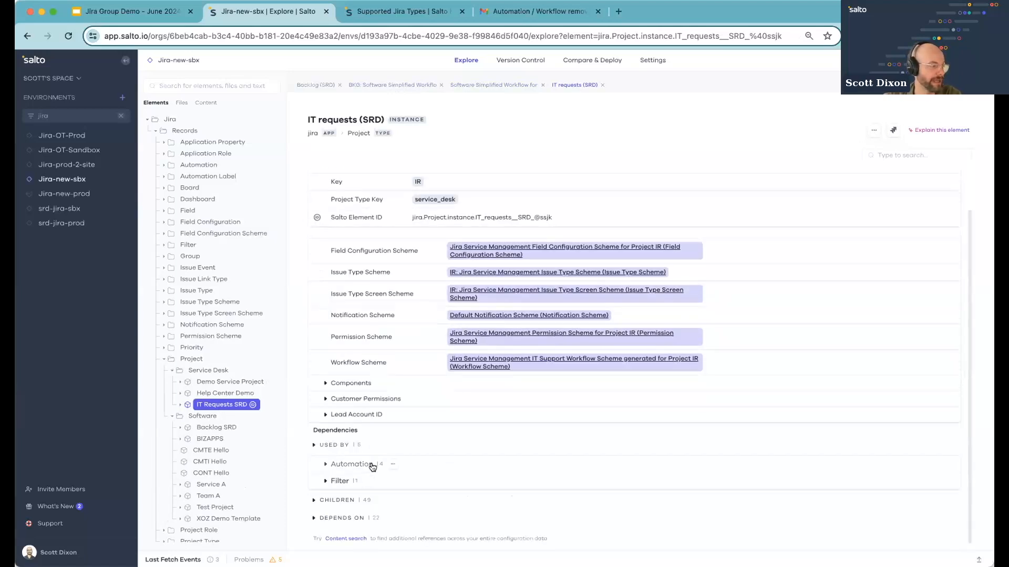
{"action": "left_click", "coordinate": [370, 516]}
{"action": "left_click", "coordinate": [364, 499]}
{"action": "scroll", "coordinate": [364, 499], "scroll_direction": "down", "scroll_amount": 10}
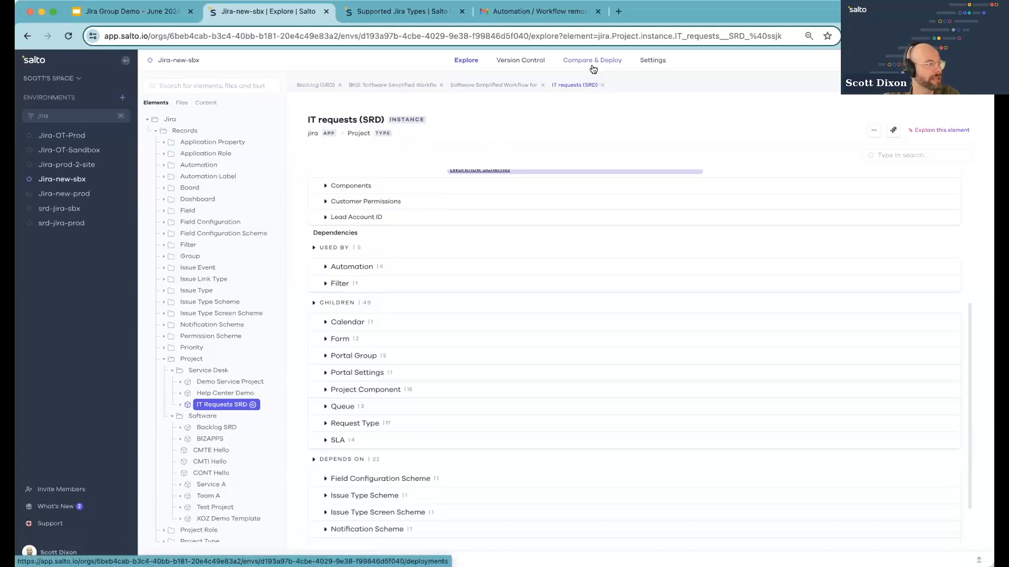
{"action": "scroll", "coordinate": [532, 194], "scroll_direction": "up", "scroll_amount": 5}
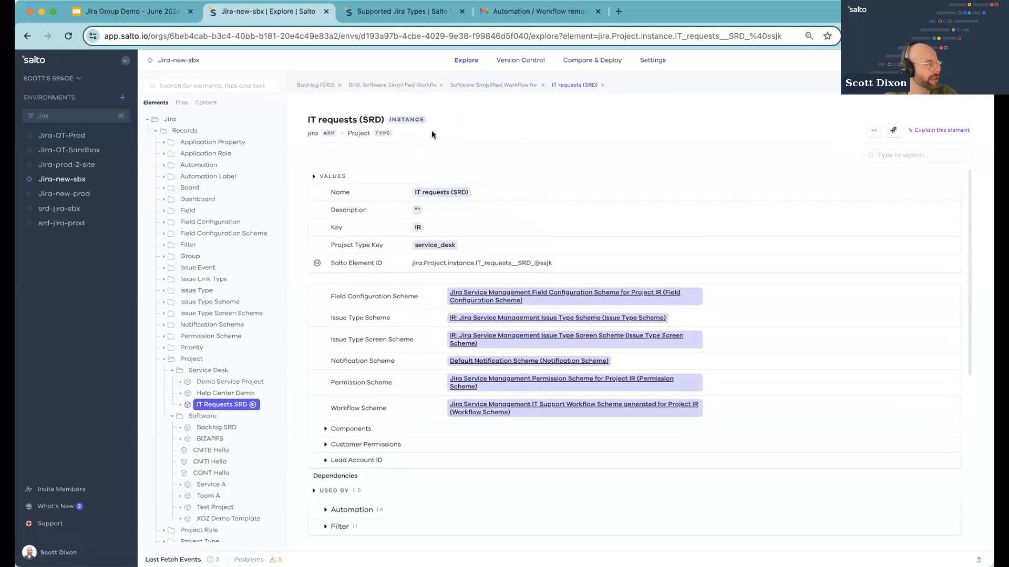
Highlight the project title and return to the Backlog (SRD) element tab
{"action": "left_click_drag", "start_coordinate": [307, 119], "coordinate": [357, 119]}
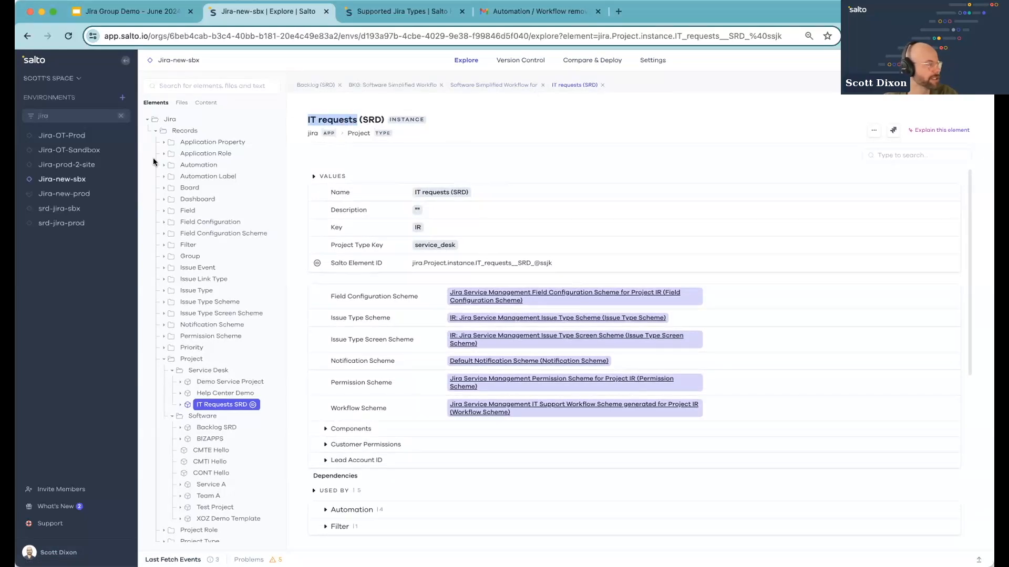
{"action": "left_click", "coordinate": [407, 85]}
{"action": "left_click", "coordinate": [310, 85]}
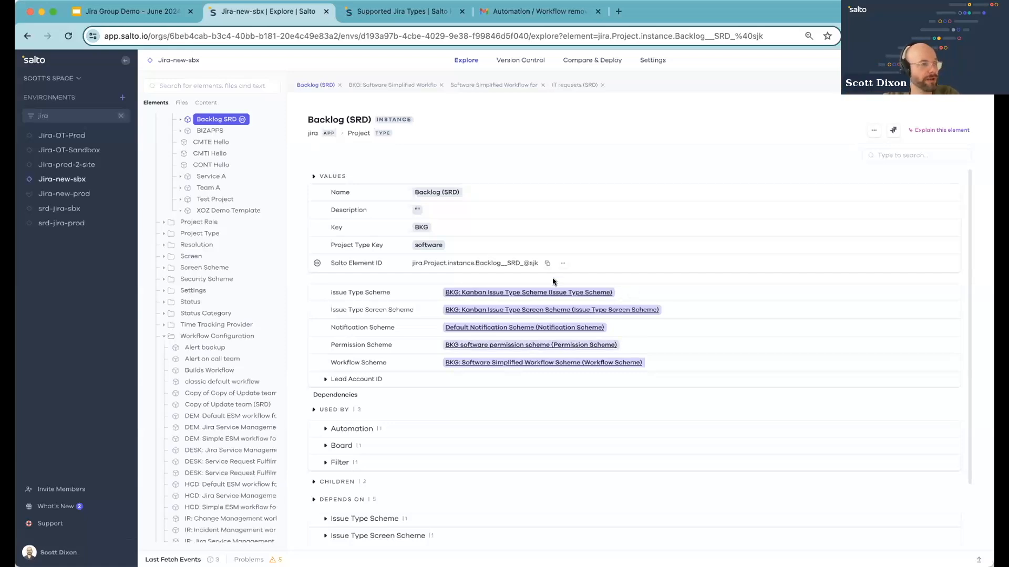
Open Compare & Deploy and start a new comparison dialog
{"action": "left_click", "coordinate": [595, 60]}
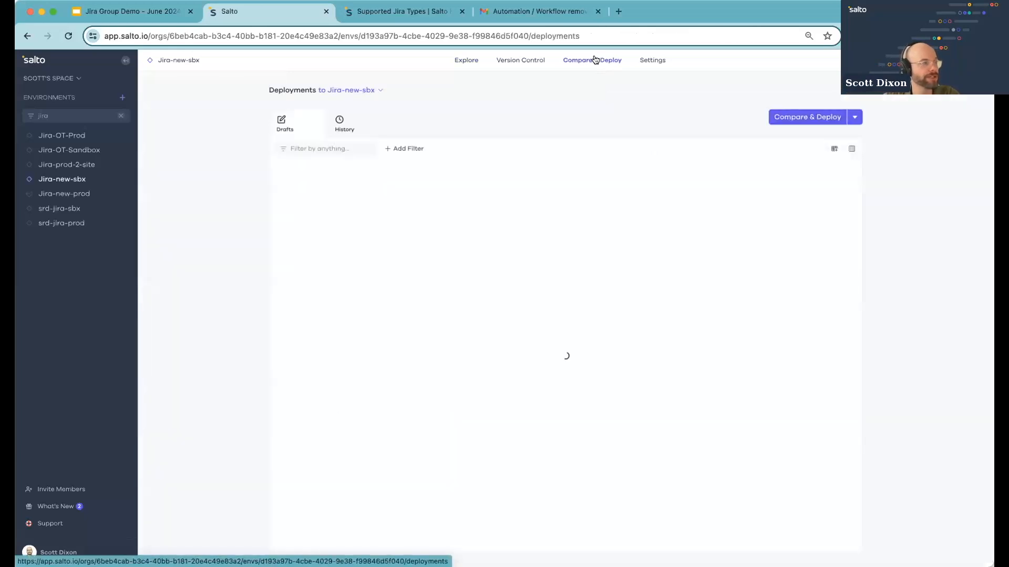
{"action": "left_click", "coordinate": [786, 118]}
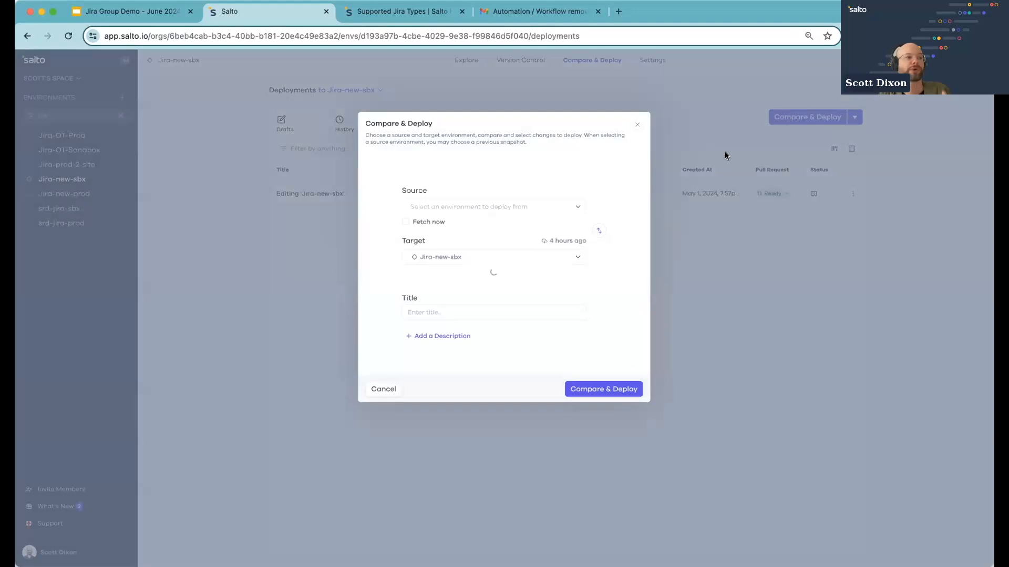
{"action": "left_click", "coordinate": [600, 231]}
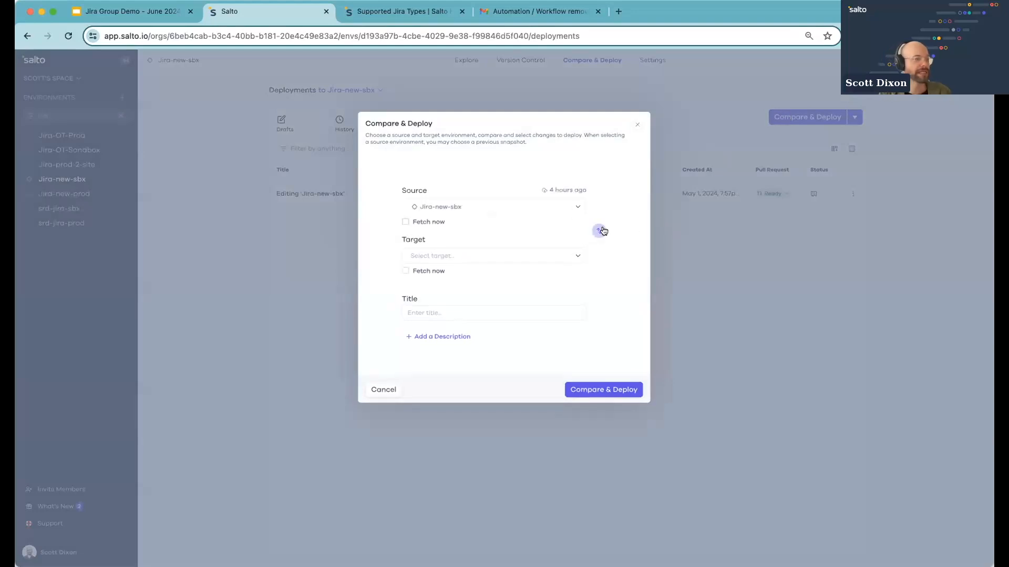
{"action": "key", "text": "Escape"}
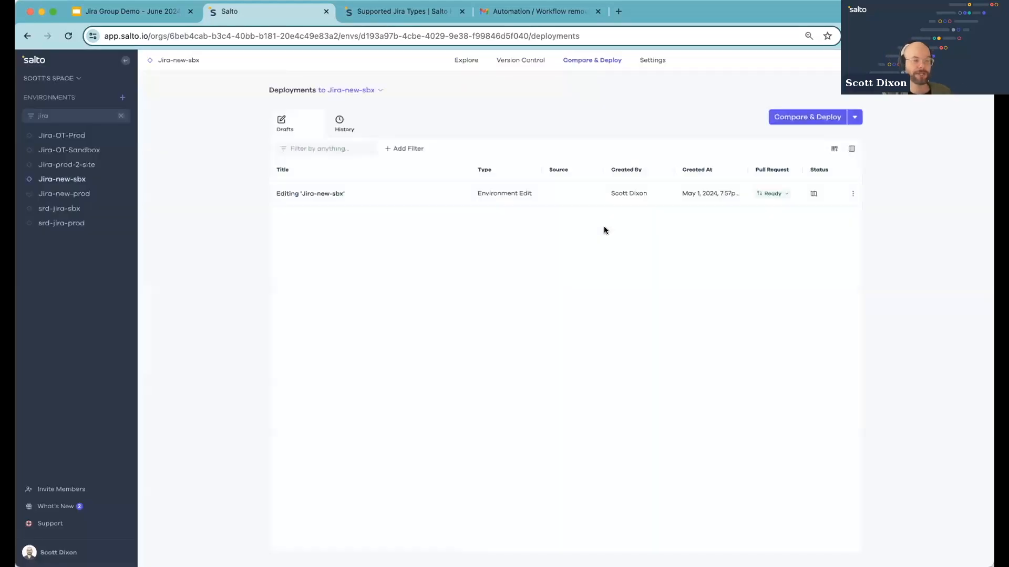
{"action": "left_click", "coordinate": [801, 116]}
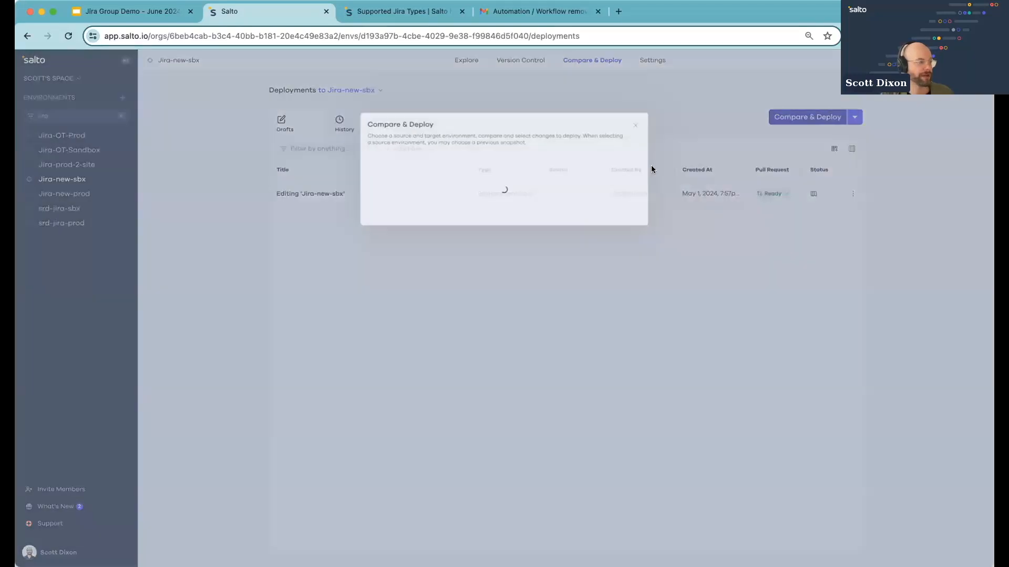
{"action": "left_click", "coordinate": [599, 231]}
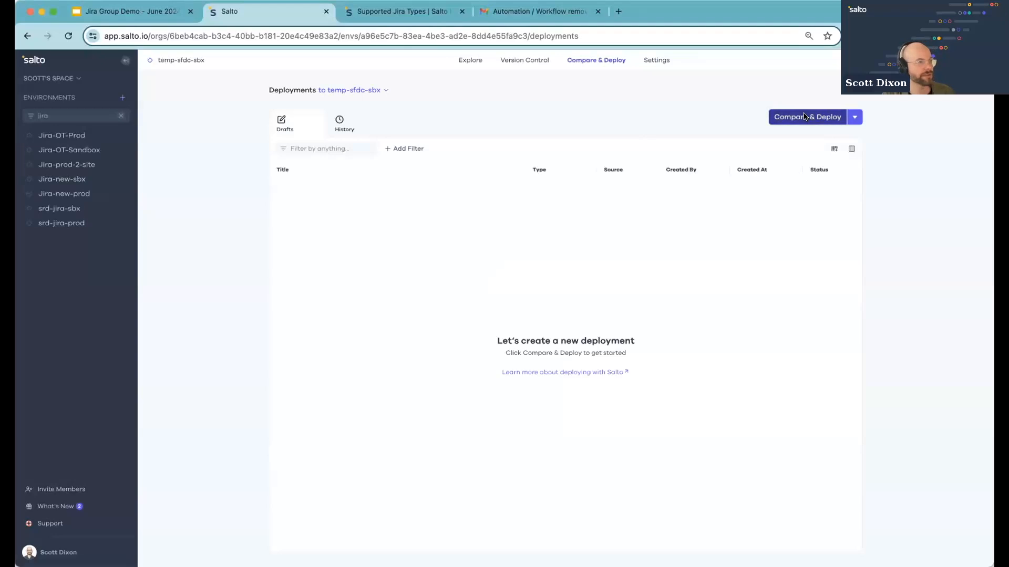
{"action": "left_click", "coordinate": [806, 117]}
{"action": "left_click", "coordinate": [599, 231]}
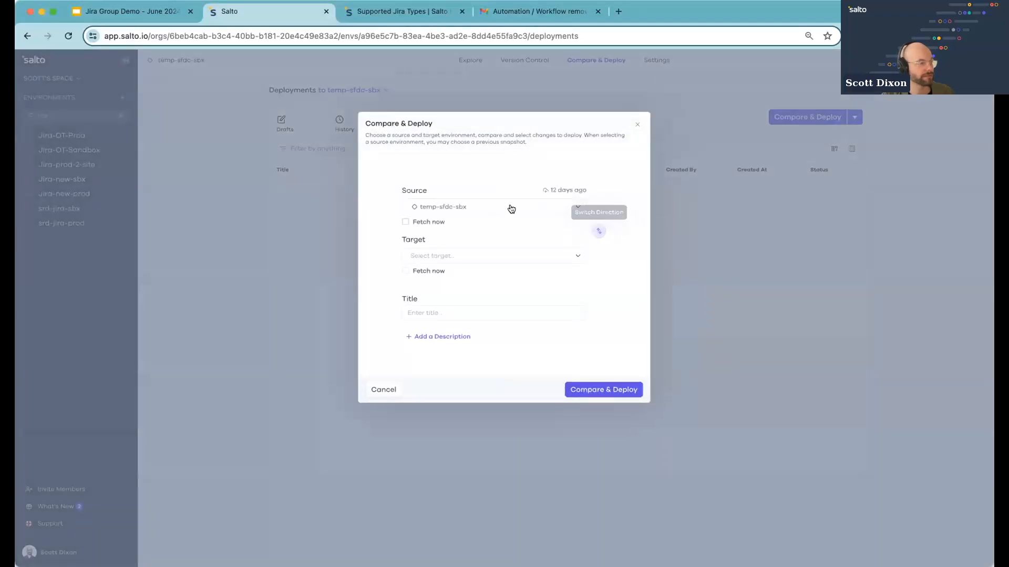
Set the comparison source environment to Jira-new-sbx
{"action": "left_click", "coordinate": [509, 208]}
{"action": "type", "text": "jira"}
{"action": "type", "text": "-new"}
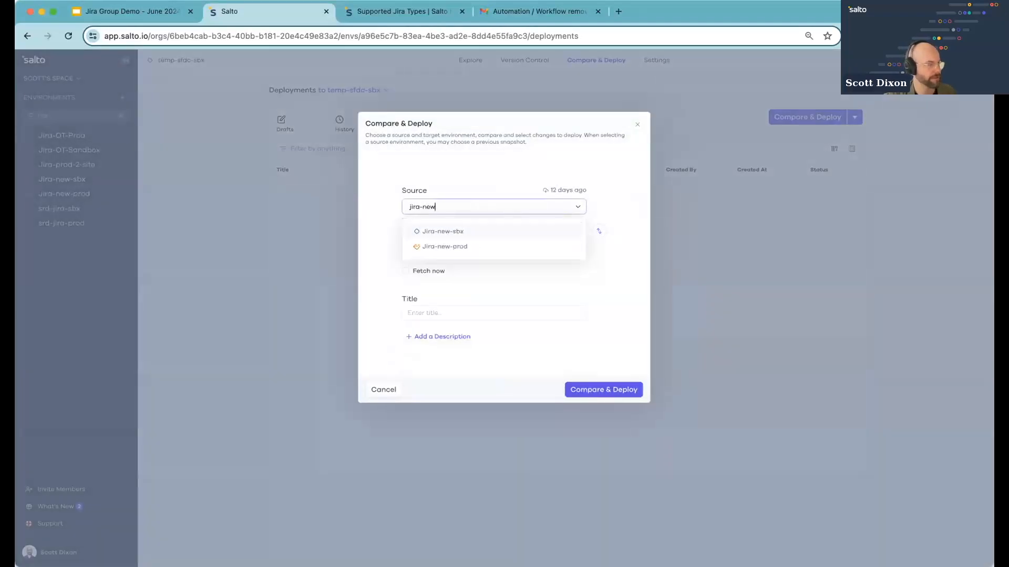
{"action": "left_click", "coordinate": [497, 231]}
Set the target environment to Jira-new-prod
{"action": "left_click", "coordinate": [511, 256]}
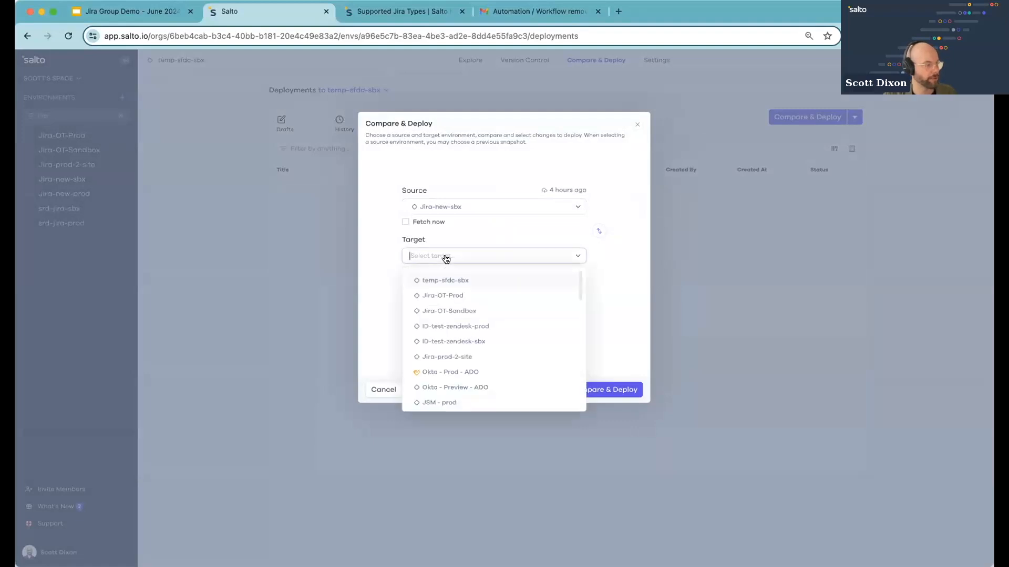
{"action": "type", "text": "jira-new"}
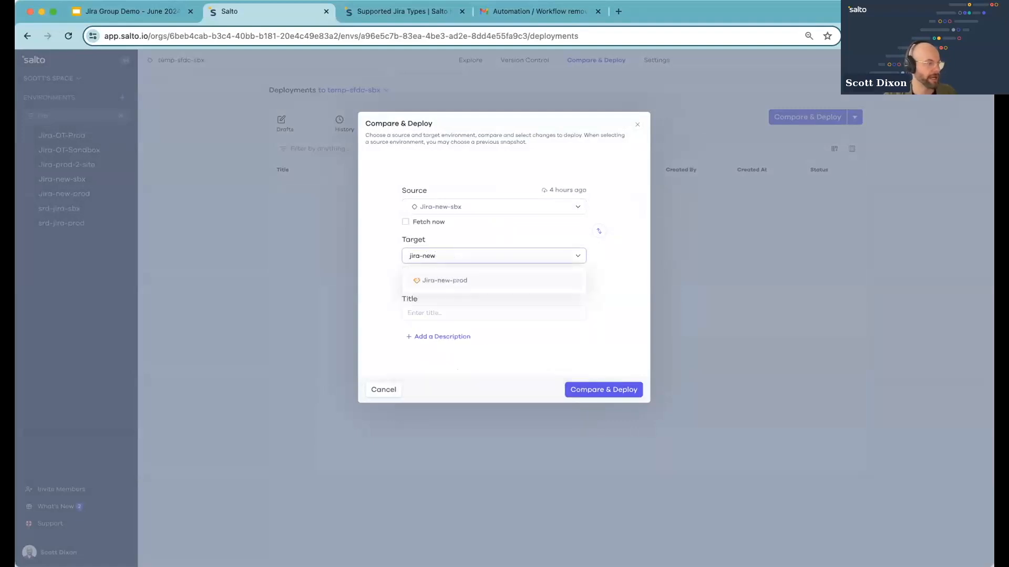
{"action": "left_click", "coordinate": [454, 281]}
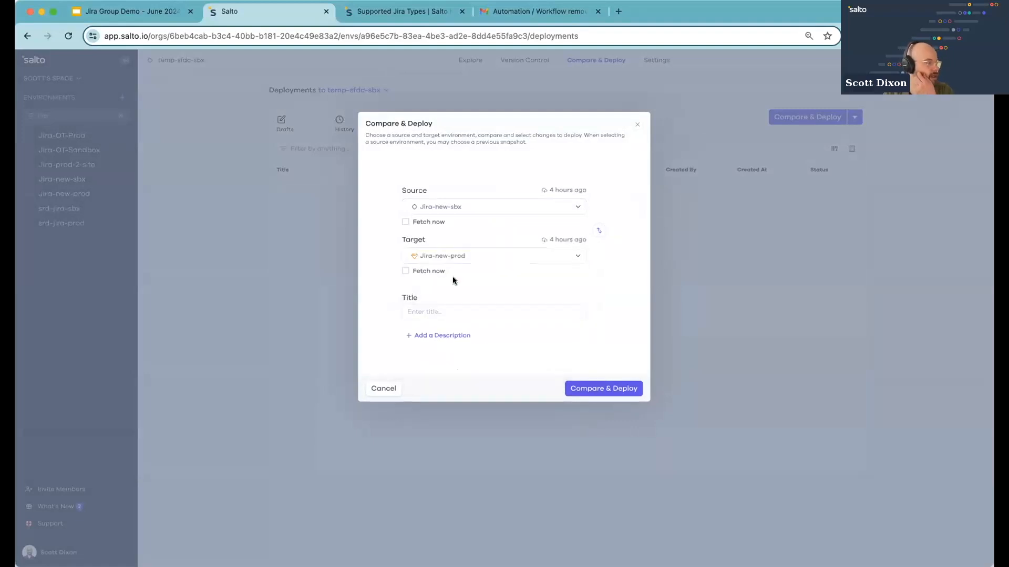
Title the comparison "Add new project" and run Compare & Deploy
{"action": "left_click", "coordinate": [444, 309]}
{"action": "type", "text": "Add "}
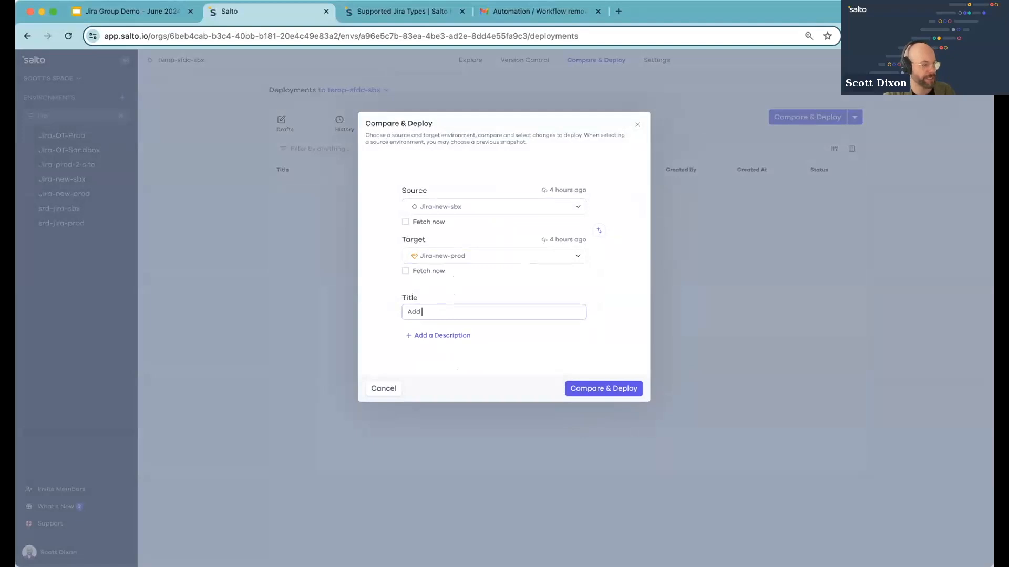
{"action": "type", "text": "new project"}
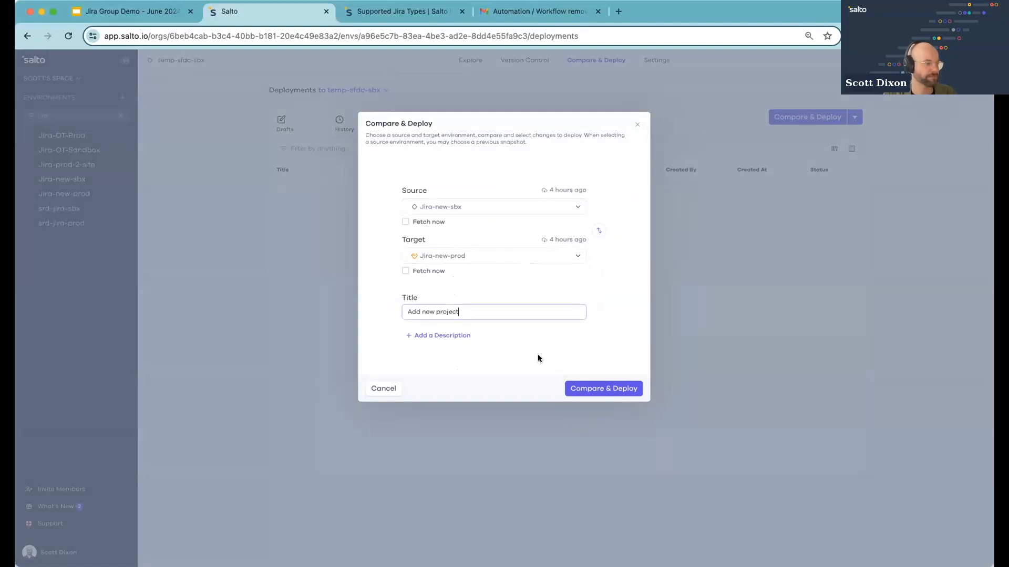
{"action": "left_click", "coordinate": [593, 387]}
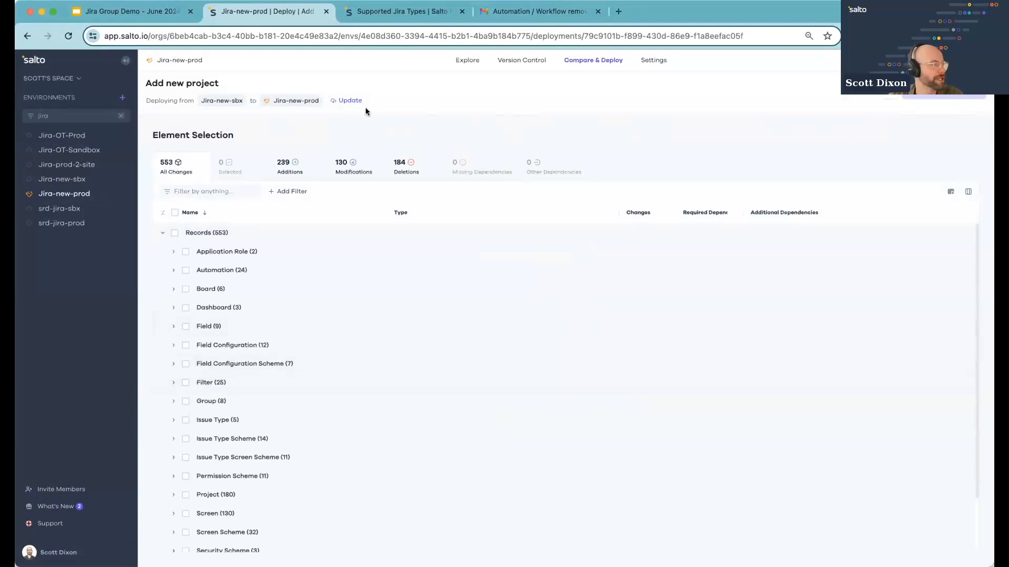
Switch the element list between All Changes and Additions, ending on the Additions view
{"action": "mouse_move", "coordinate": [233, 101]}
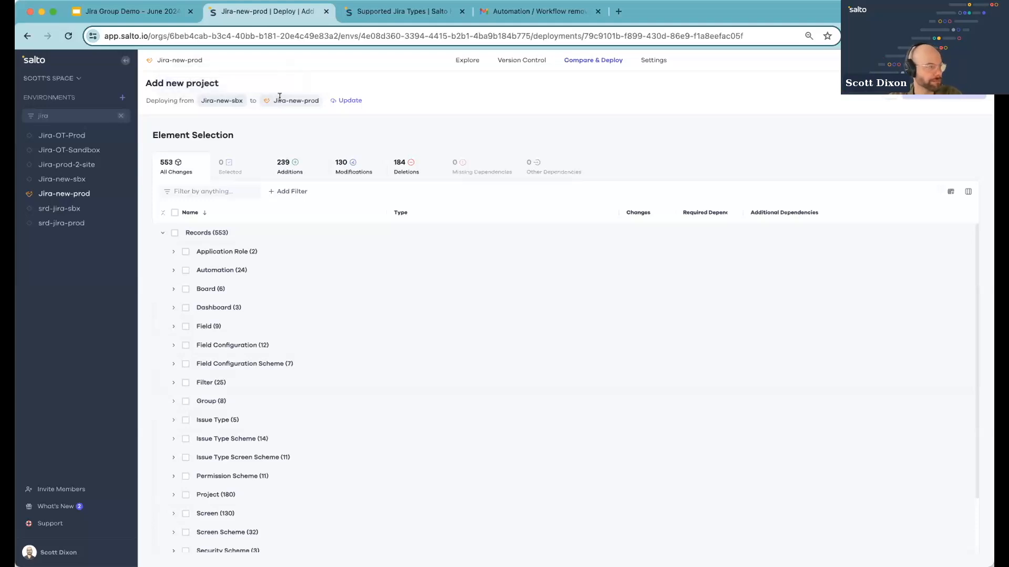
{"action": "mouse_move", "coordinate": [280, 97]}
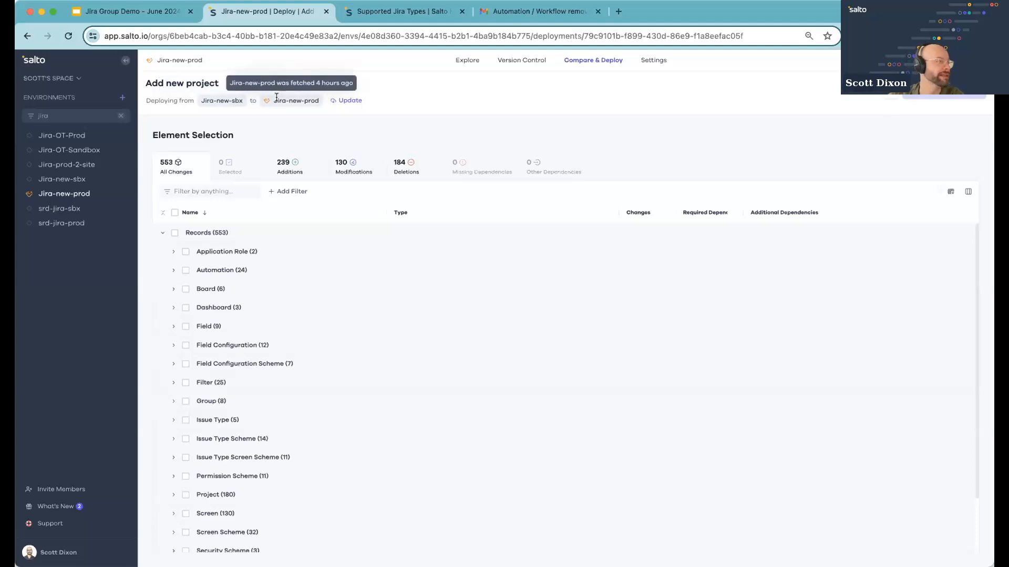
{"action": "left_click", "coordinate": [294, 176]}
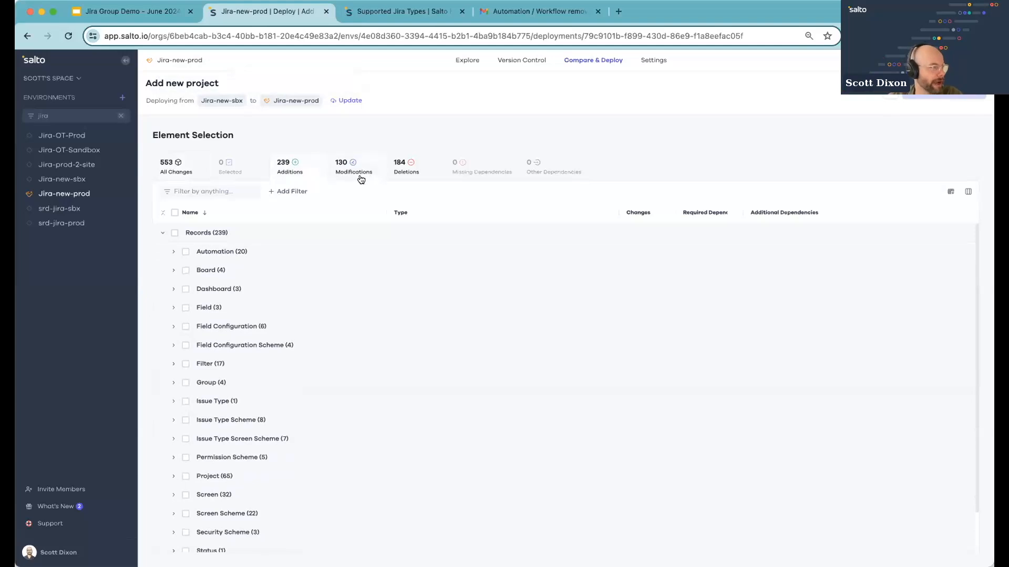
{"action": "left_click", "coordinate": [176, 173]}
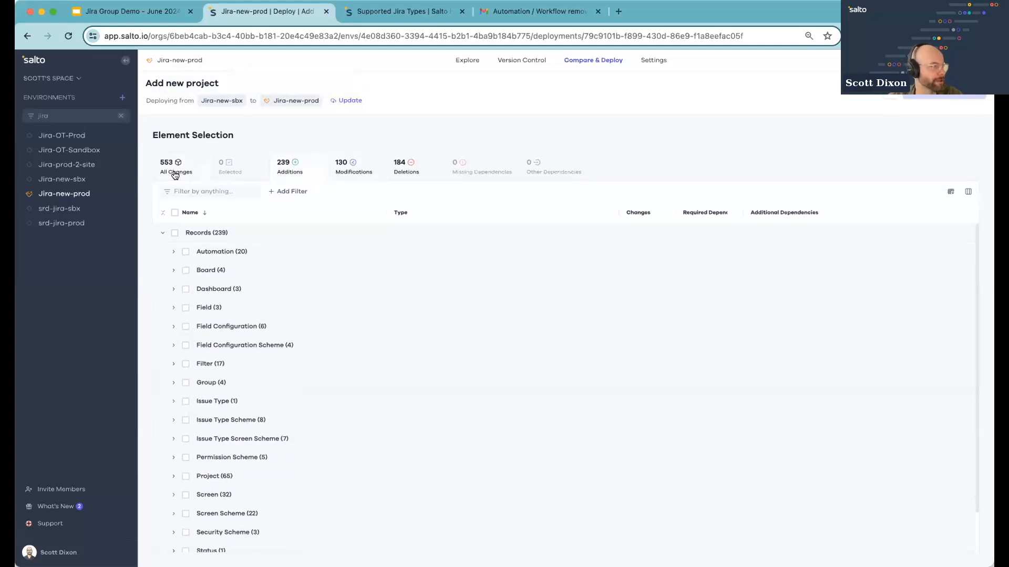
{"action": "left_click", "coordinate": [299, 165]}
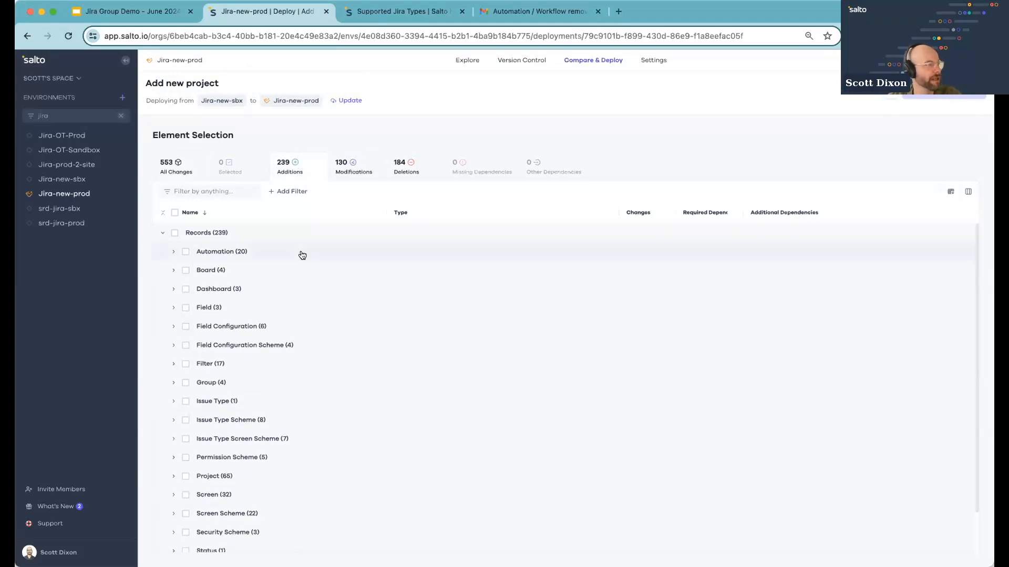
Filter the additions by the Project type to inspect project changes, then clear the filter
{"action": "left_click", "coordinate": [297, 197]}
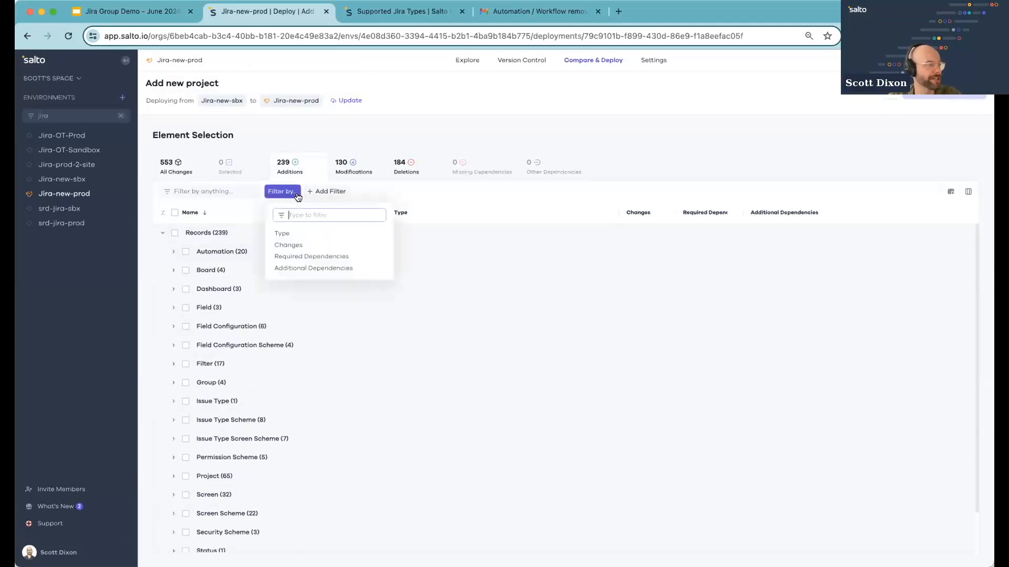
{"action": "left_click", "coordinate": [289, 234]}
{"action": "scroll", "coordinate": [286, 290], "scroll_direction": "down", "scroll_amount": 3}
{"action": "scroll", "coordinate": [286, 294], "scroll_direction": "down", "scroll_amount": 5}
{"action": "left_click", "coordinate": [275, 318]}
{"action": "left_click", "coordinate": [663, 152]}
{"action": "scroll", "coordinate": [646, 205], "scroll_direction": "down", "scroll_amount": 1}
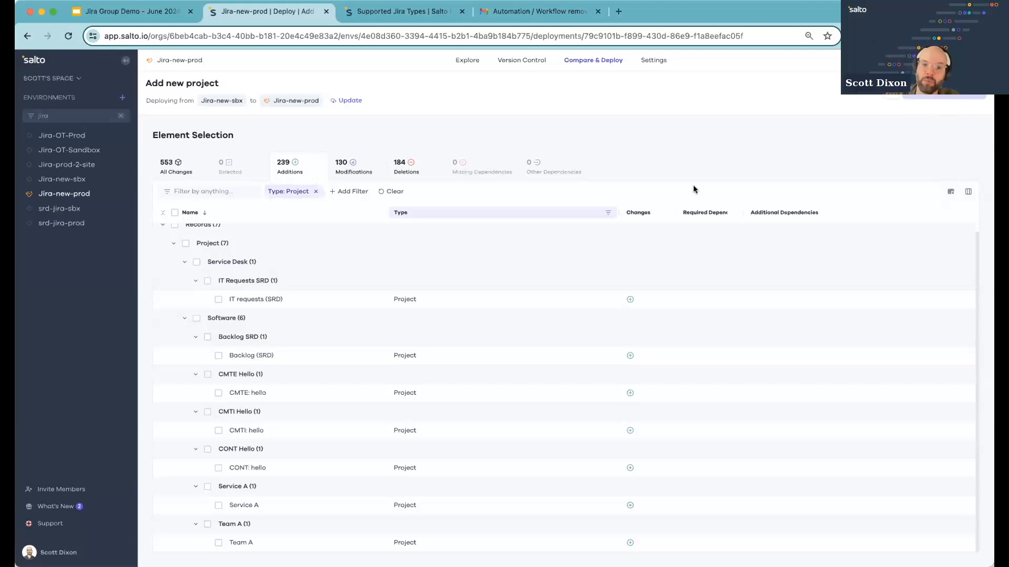
{"action": "left_click", "coordinate": [316, 191]}
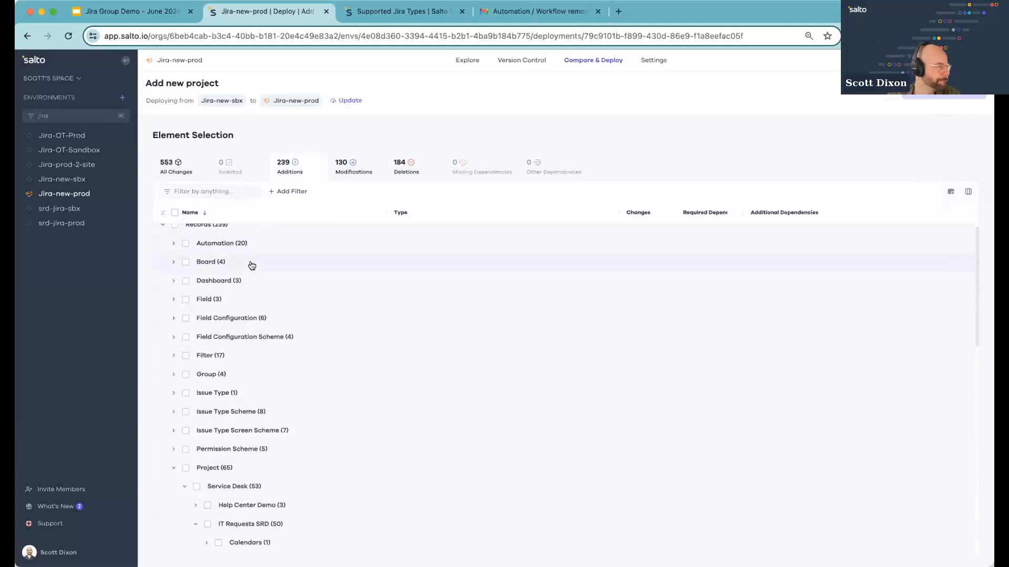
Browse the Project additions, collapsing the Service Desk group and expanding the Software projects
{"action": "scroll", "coordinate": [301, 393], "scroll_direction": "down", "scroll_amount": 4}
{"action": "scroll", "coordinate": [302, 393], "scroll_direction": "down", "scroll_amount": 3}
{"action": "scroll", "coordinate": [192, 313], "scroll_direction": "up", "scroll_amount": 1}
{"action": "left_click", "coordinate": [180, 315]}
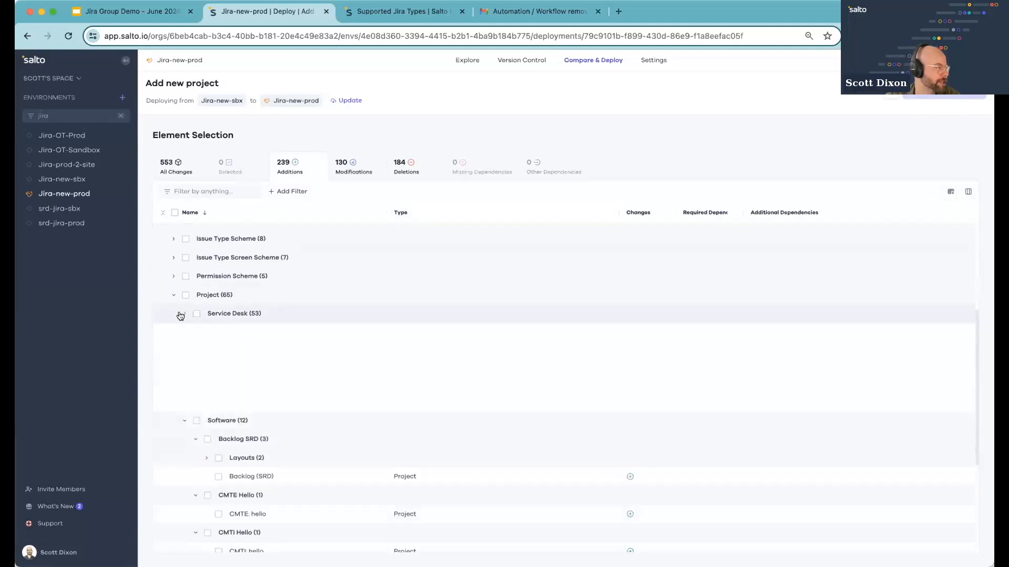
{"action": "left_click", "coordinate": [185, 332]}
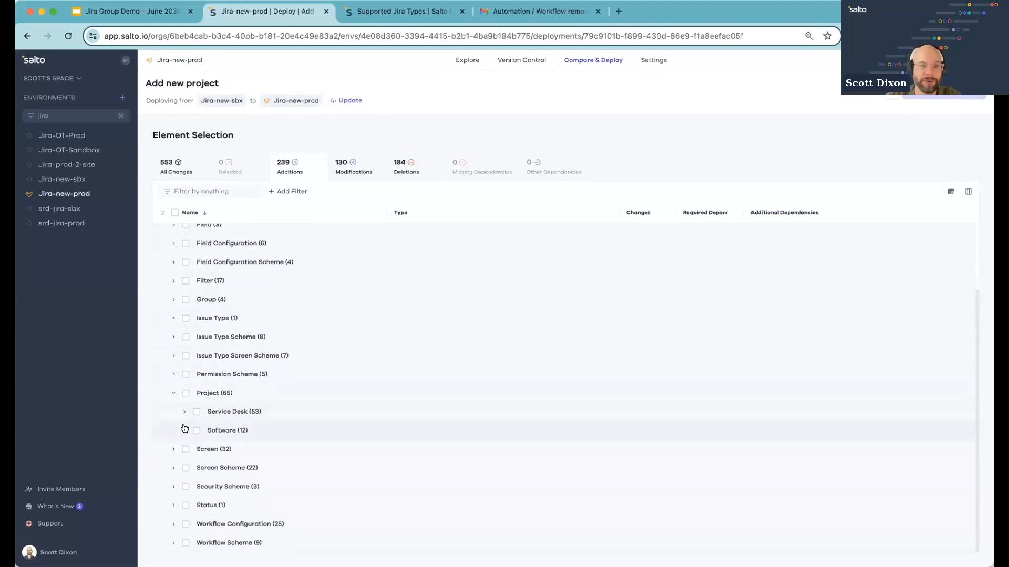
{"action": "left_click", "coordinate": [185, 430]}
{"action": "scroll", "coordinate": [239, 467], "scroll_direction": "down", "scroll_amount": 2}
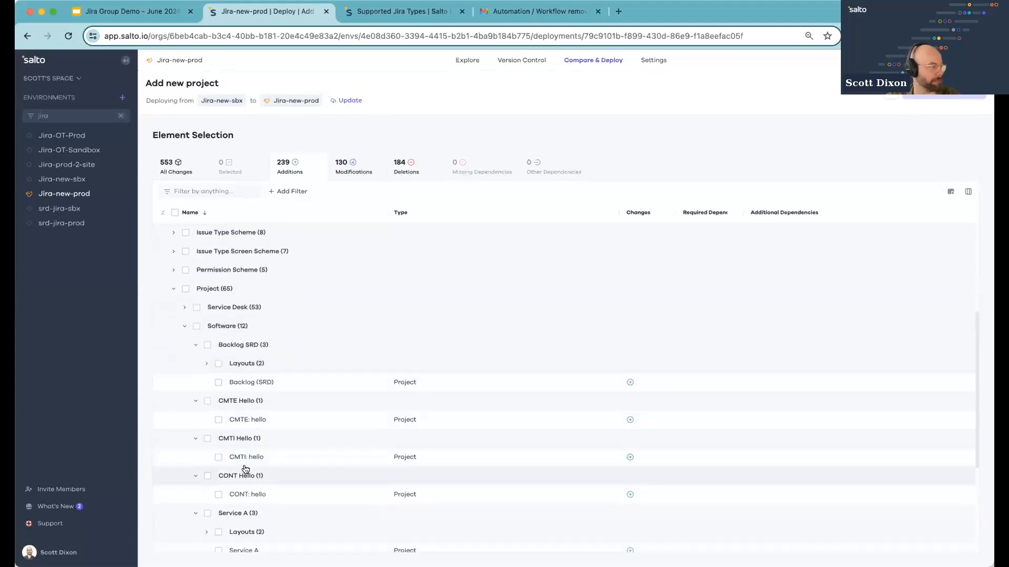
{"action": "scroll", "coordinate": [237, 465], "scroll_direction": "down", "scroll_amount": 1}
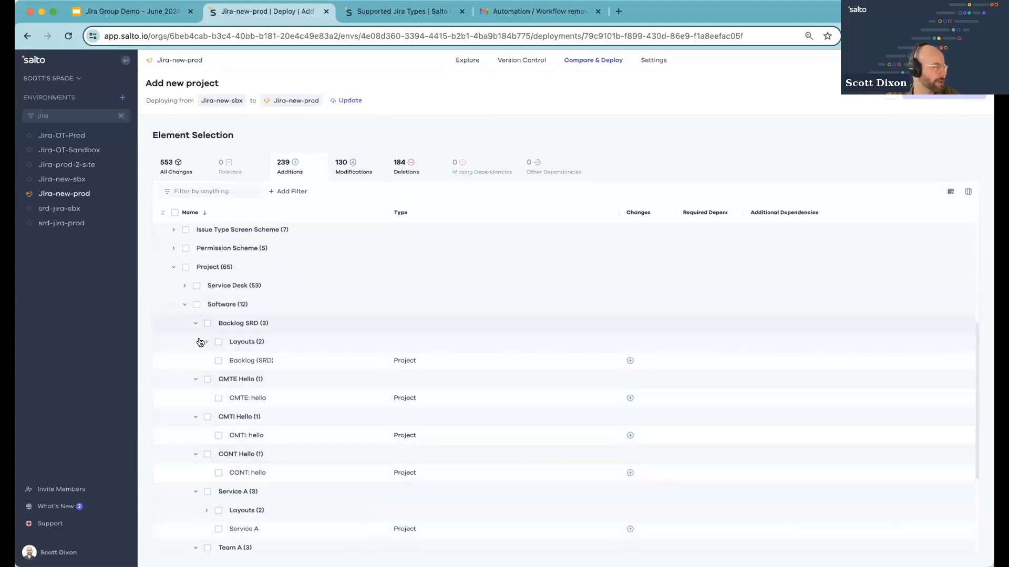
Open the Backlog (SRD) project addition and select it for deployment
{"action": "left_click", "coordinate": [255, 361]}
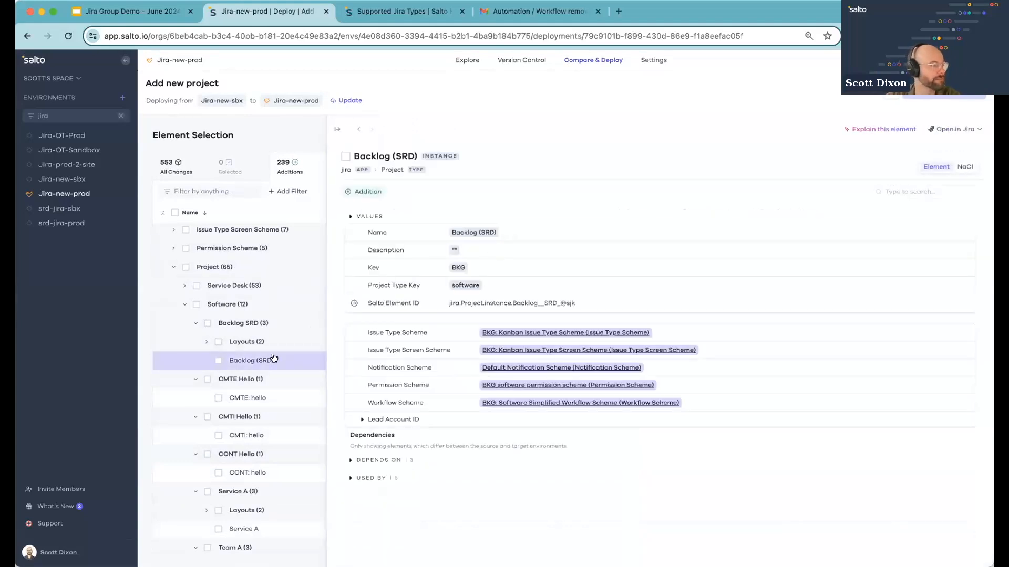
{"action": "left_click", "coordinate": [950, 129]}
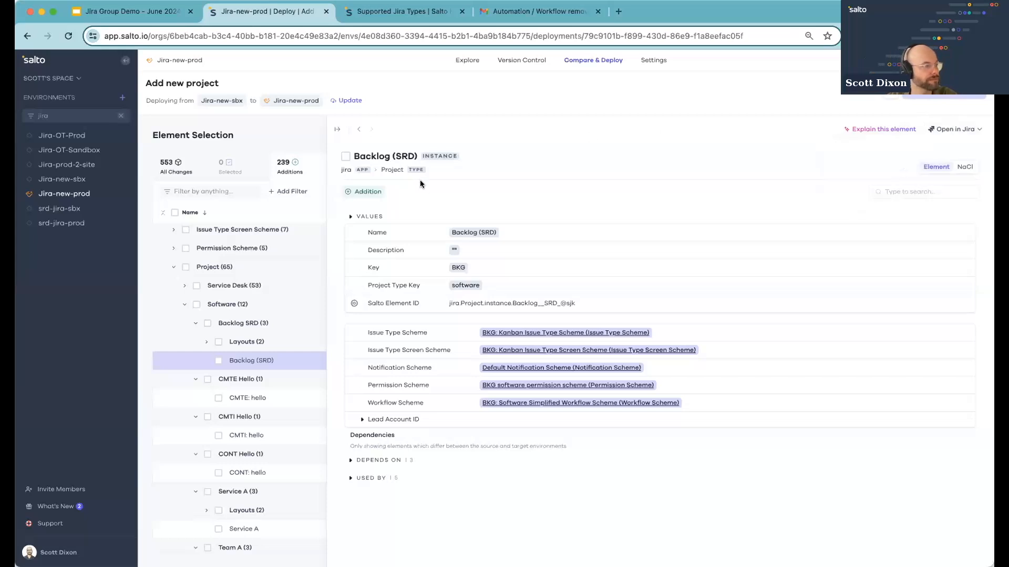
{"action": "left_click", "coordinate": [345, 156]}
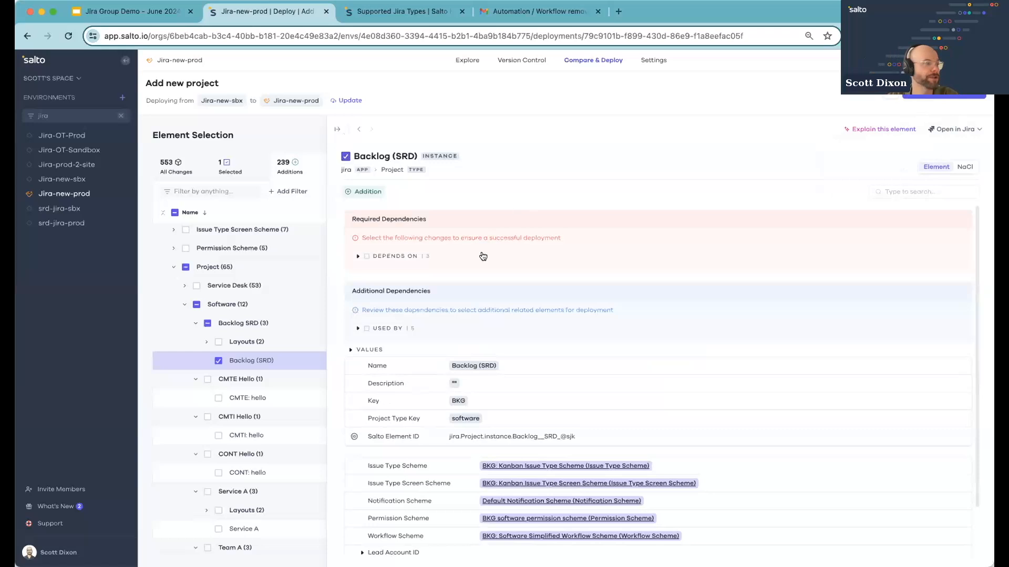
Expand the Backlog (SRD) required and additional dependency groups to review each dependency
{"action": "left_click", "coordinate": [426, 257]}
{"action": "left_click", "coordinate": [399, 379]}
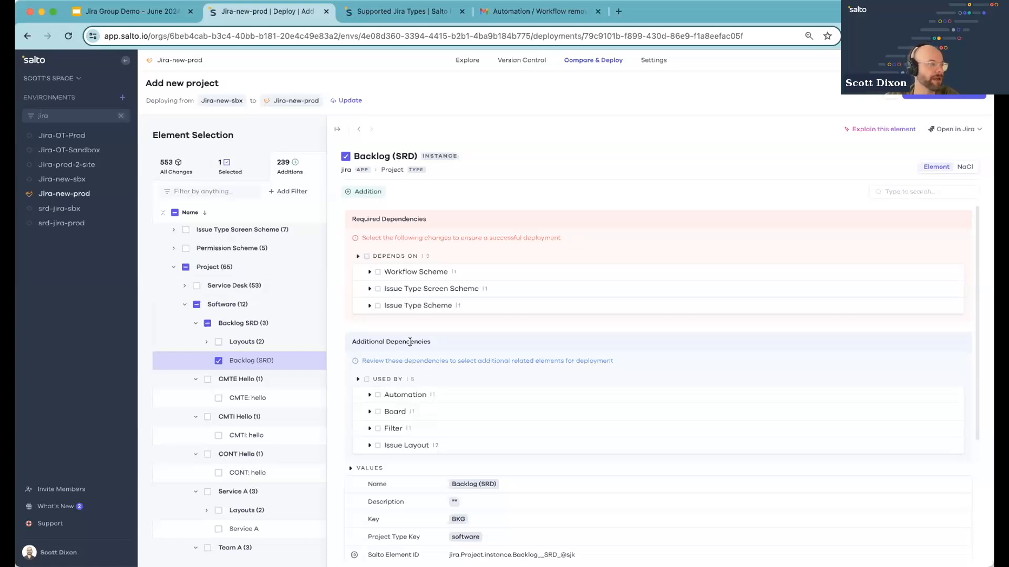
{"action": "left_click", "coordinate": [367, 272]}
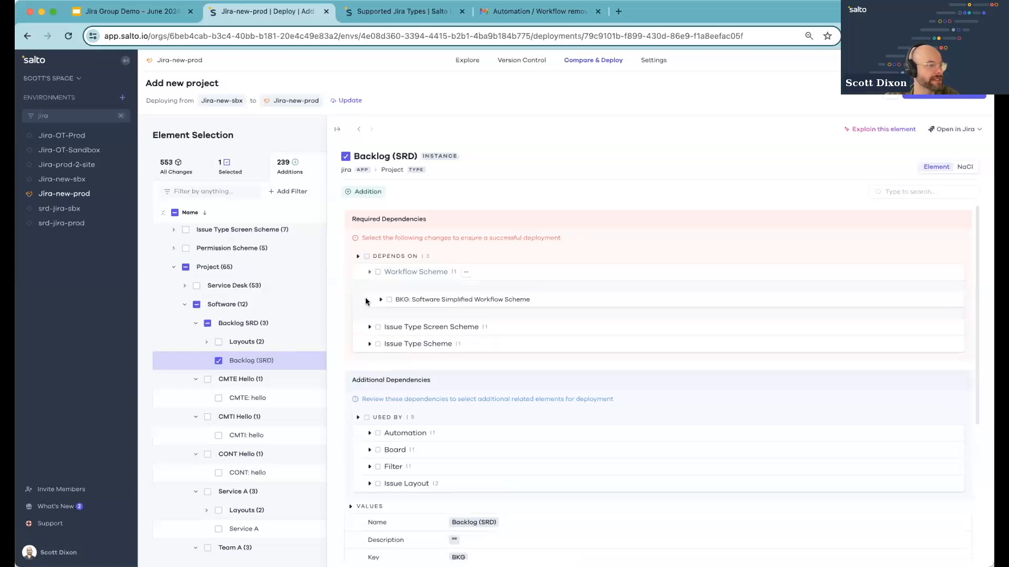
{"action": "left_click", "coordinate": [367, 327]}
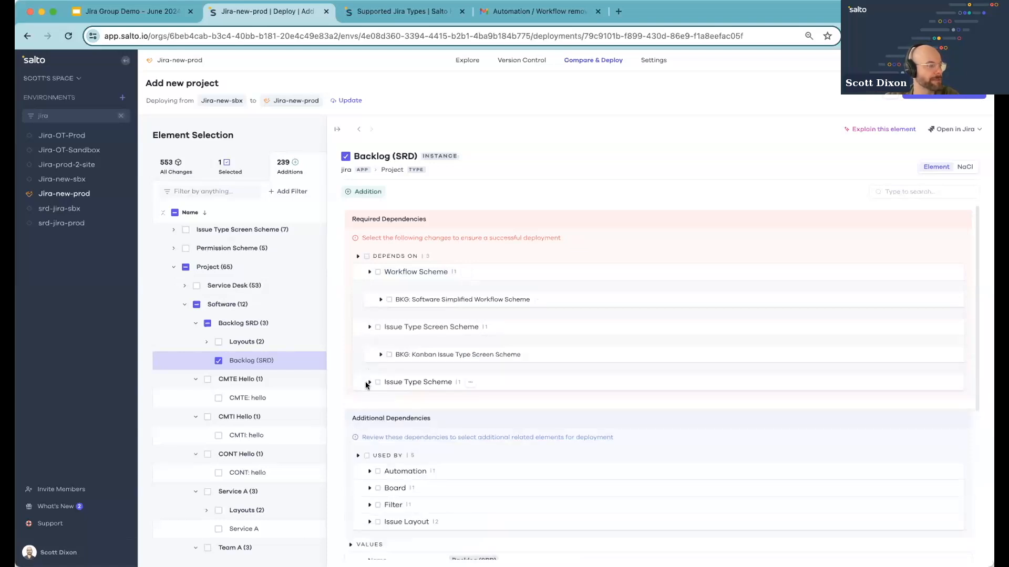
{"action": "left_click", "coordinate": [367, 382]}
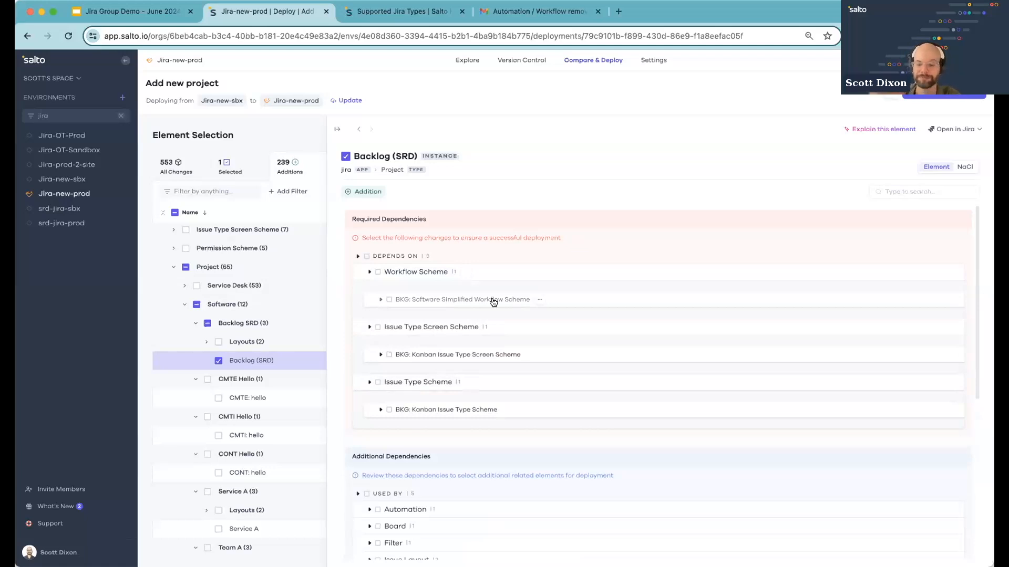
Select all Depends On and Used By dependencies of Backlog (SRD) for deployment
{"action": "left_click", "coordinate": [366, 256]}
{"action": "left_click", "coordinate": [367, 257]}
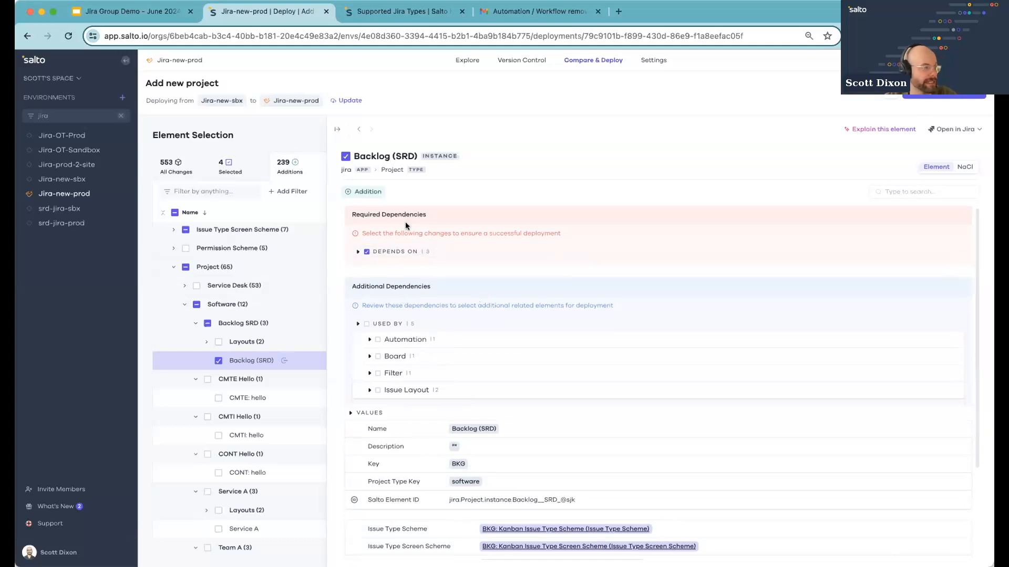
{"action": "left_click", "coordinate": [367, 325]}
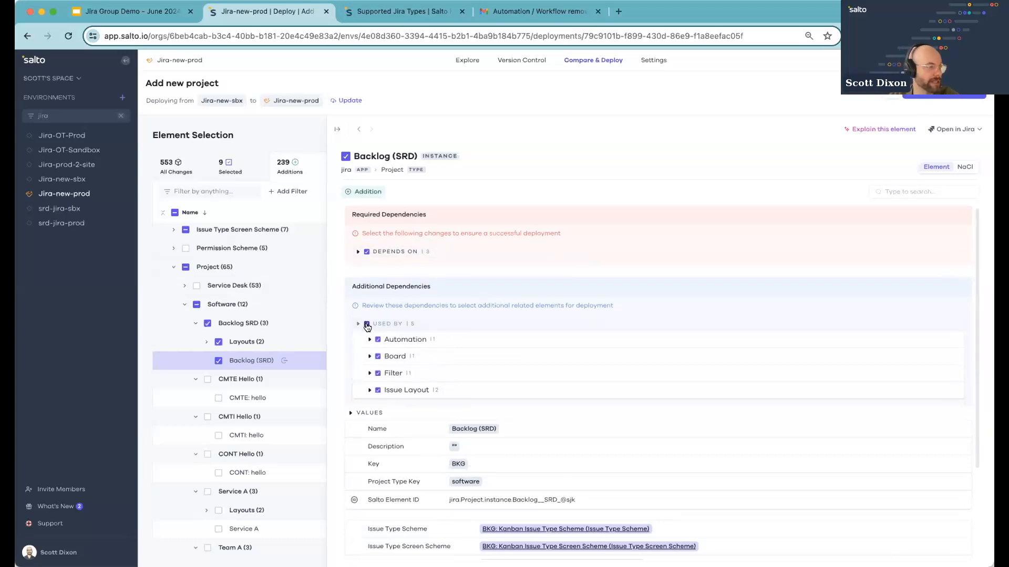
{"action": "left_click", "coordinate": [358, 251]}
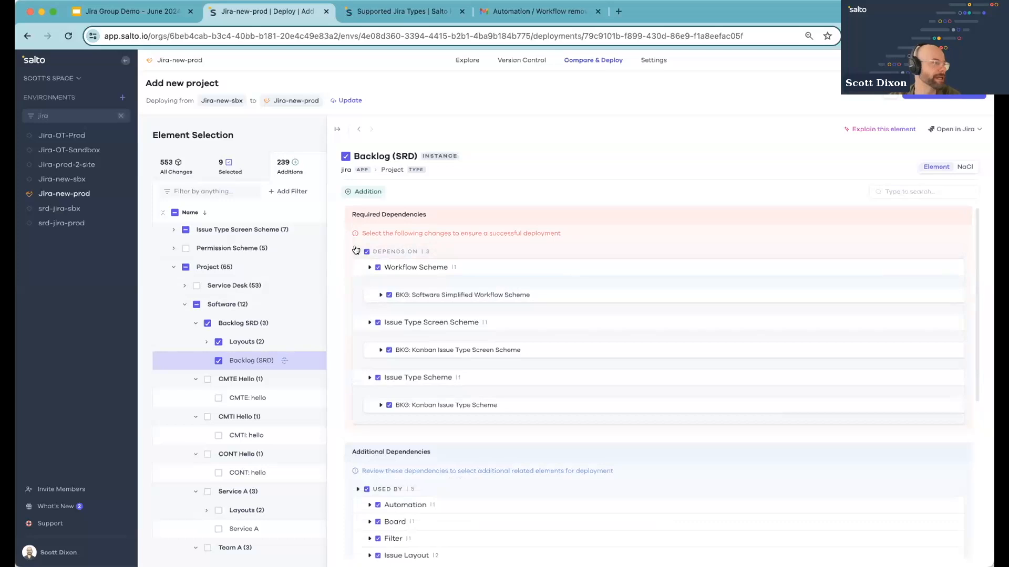
Close the element panel and review the Missing Dependencies list grouped by type
{"action": "left_click", "coordinate": [337, 129]}
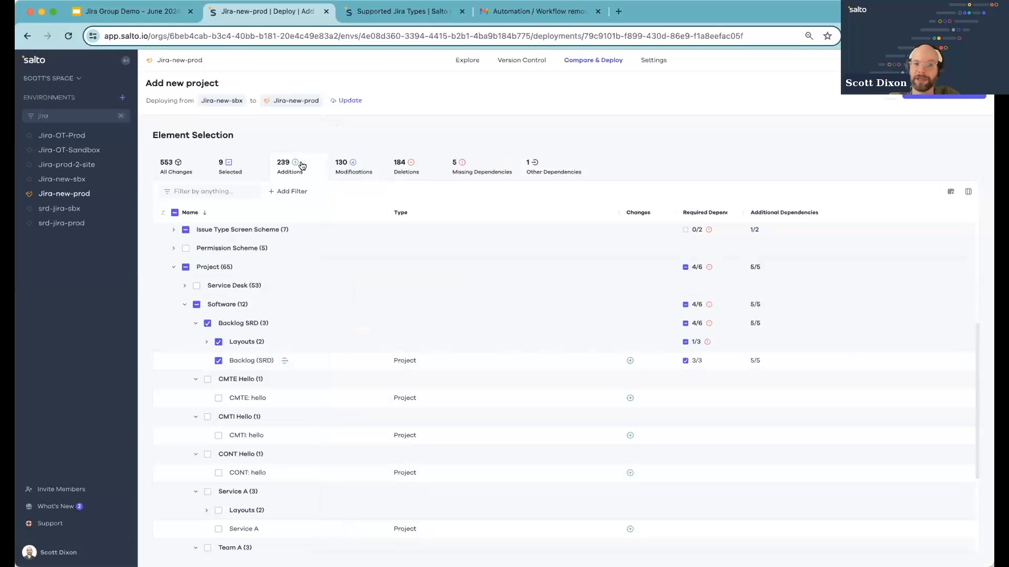
{"action": "left_click", "coordinate": [475, 171]}
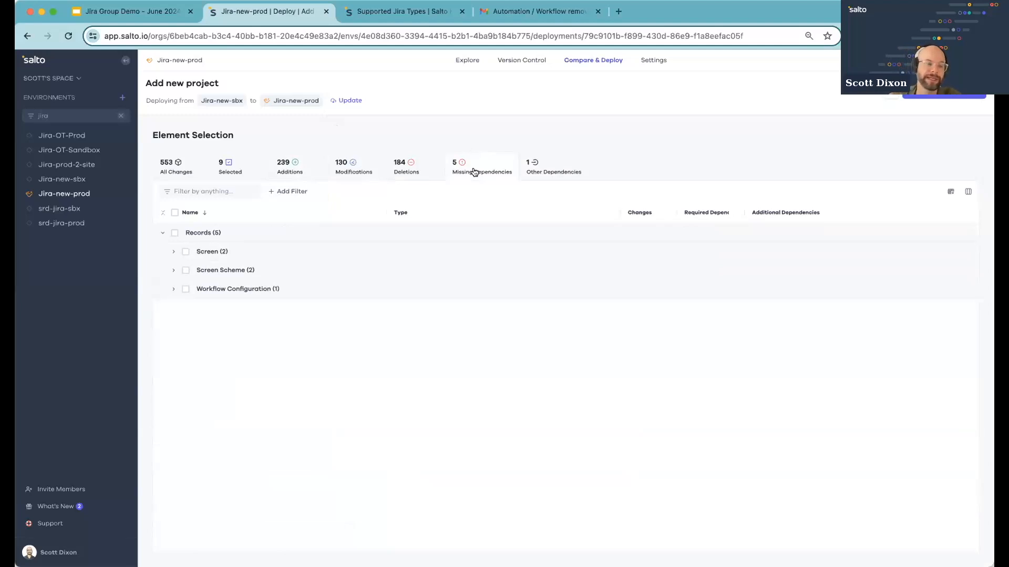
{"action": "left_click", "coordinate": [451, 252]}
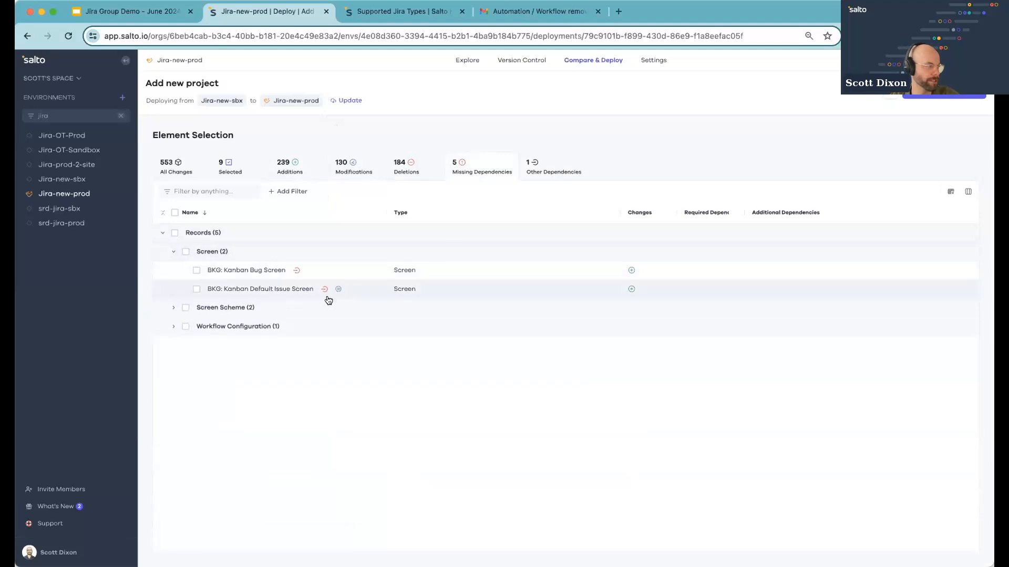
{"action": "left_click", "coordinate": [308, 313]}
{"action": "left_click", "coordinate": [241, 364]}
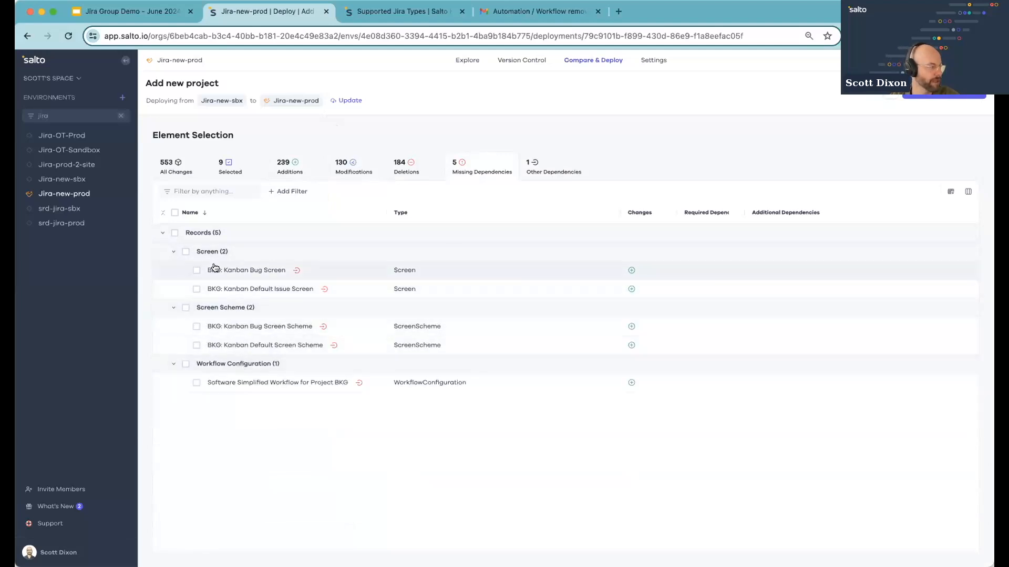
{"action": "mouse_move", "coordinate": [292, 271]}
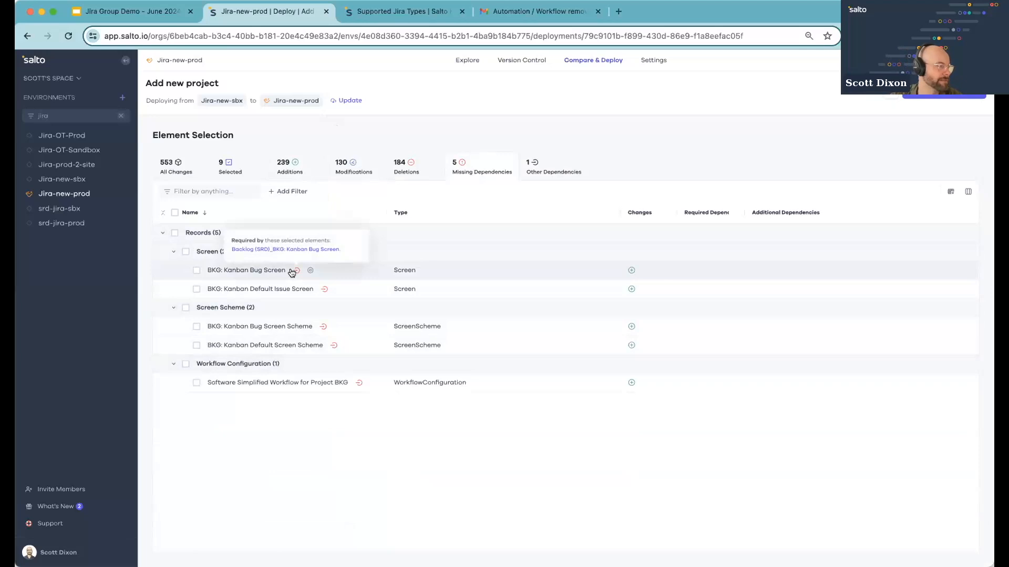
Select the missing Screen, Screen Scheme and Workflow Configuration dependencies for deployment
{"action": "left_click", "coordinate": [185, 252]}
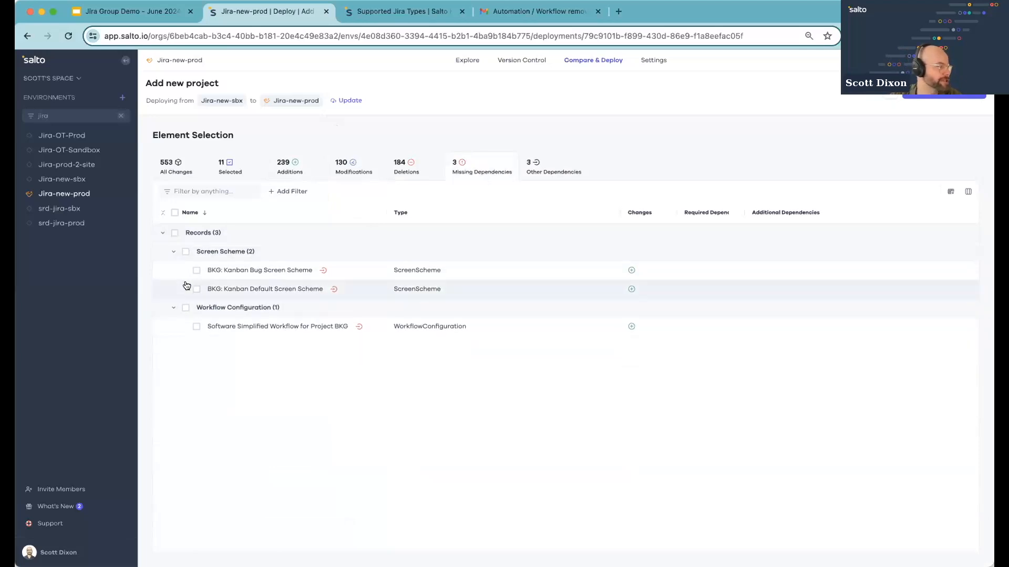
{"action": "left_click", "coordinate": [186, 251]}
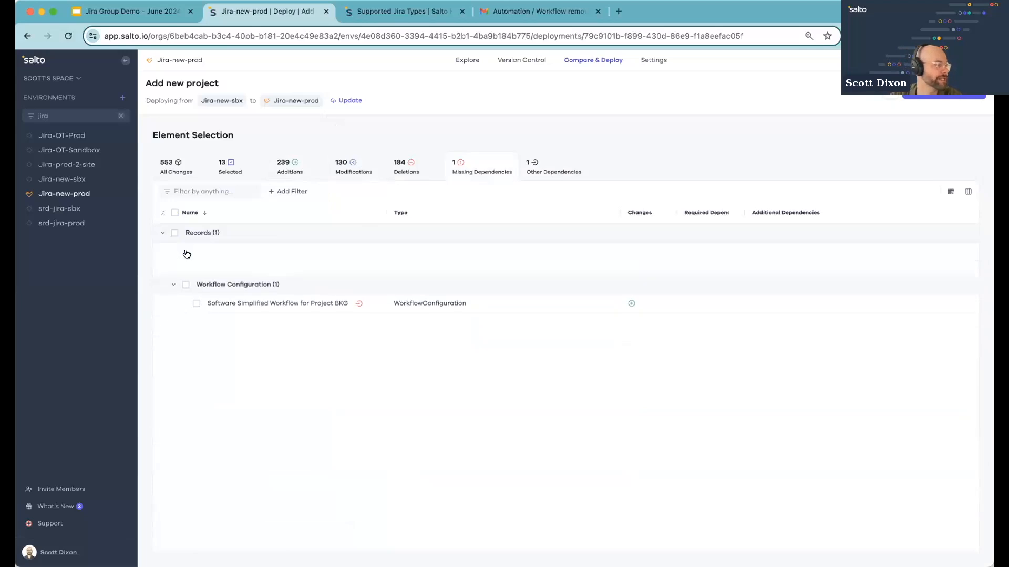
{"action": "left_click", "coordinate": [182, 255]}
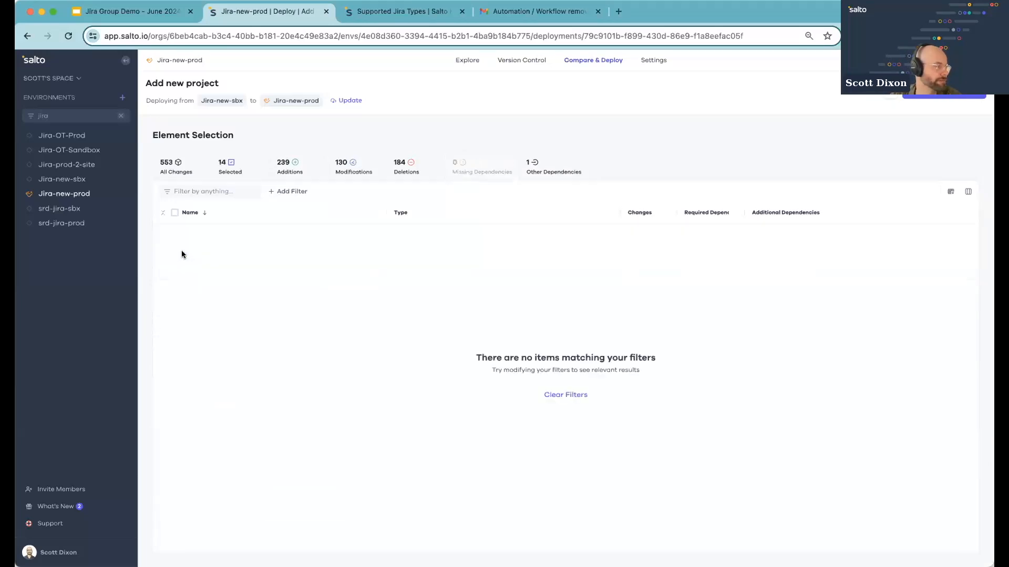
Review the selected changes, then return to the Additions list
{"action": "left_click", "coordinate": [223, 168]}
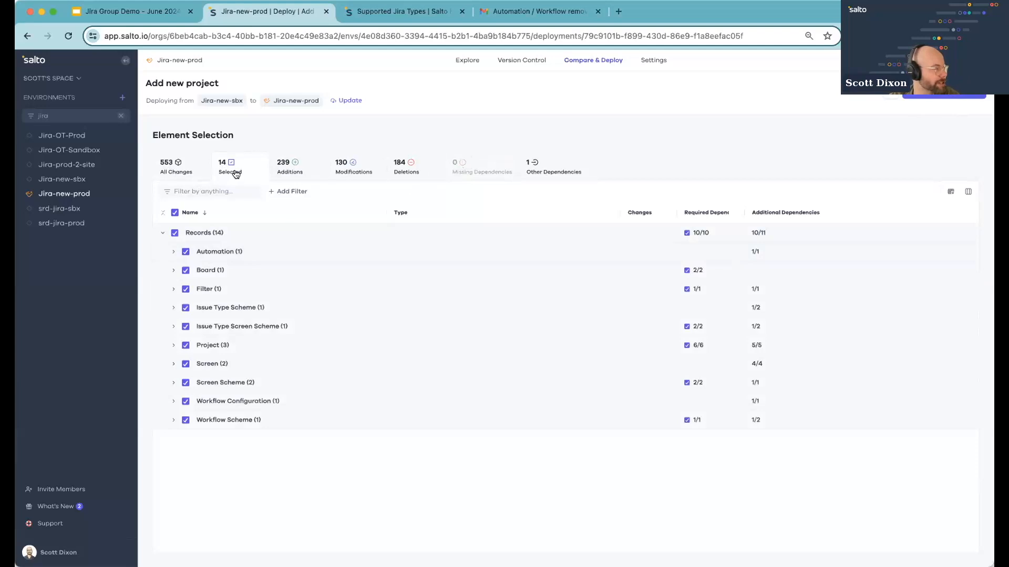
{"action": "left_click", "coordinate": [279, 167]}
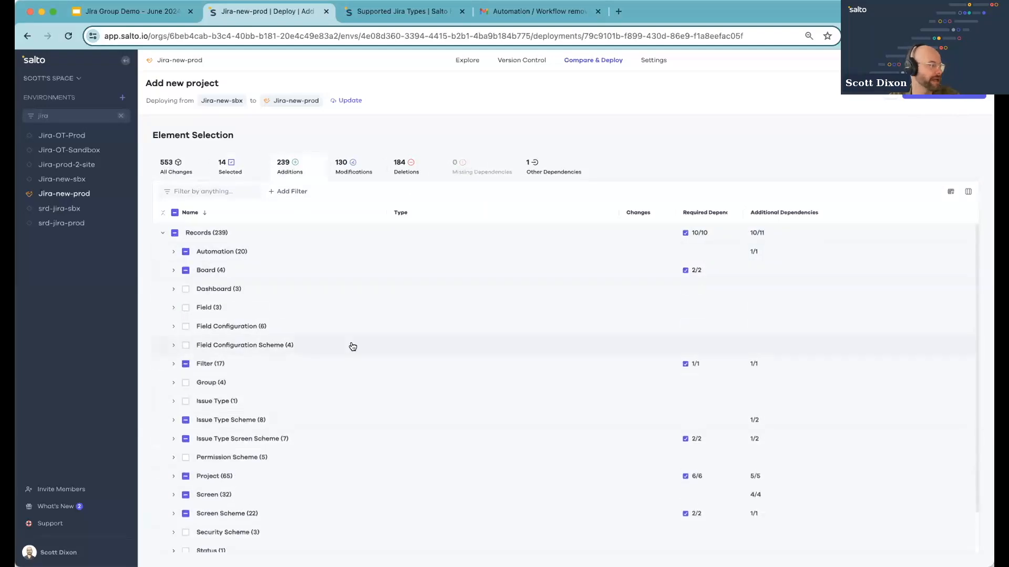
Select the IT requests (SRD) service desk project and all of its Depends On dependencies for deployment
{"action": "scroll", "coordinate": [351, 346], "scroll_direction": "down", "scroll_amount": 2}
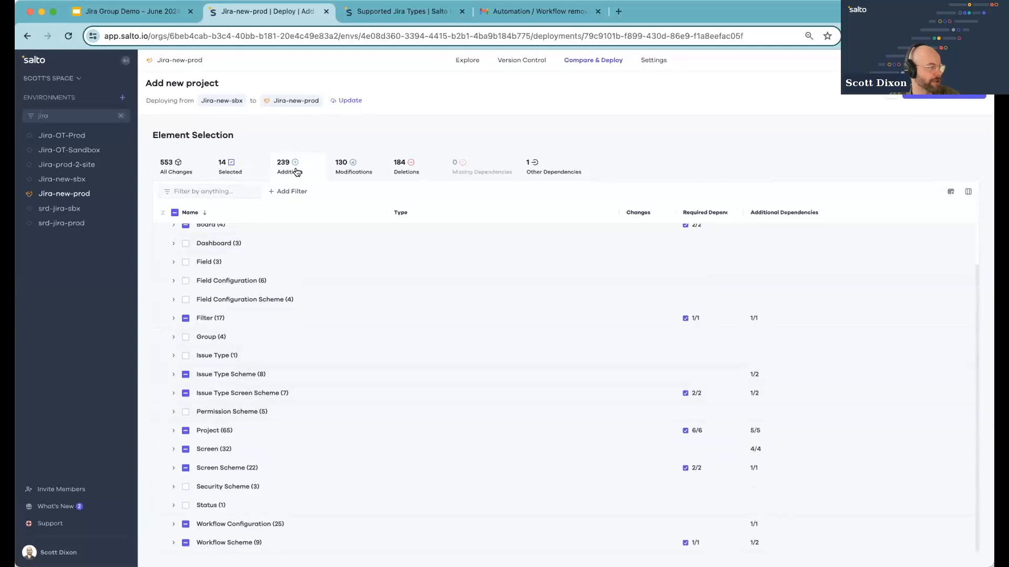
{"action": "left_click", "coordinate": [224, 447]}
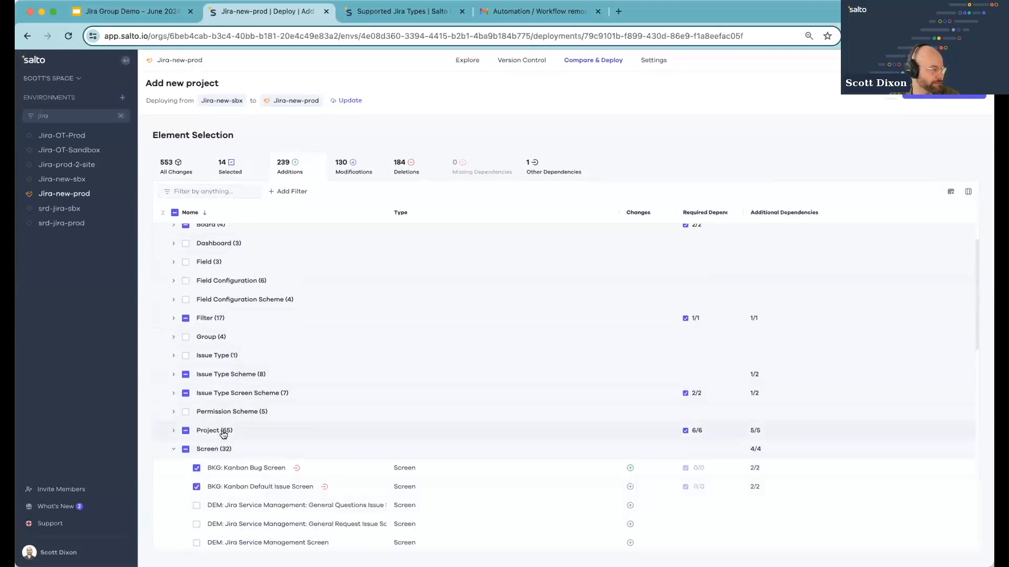
{"action": "left_click", "coordinate": [221, 431]}
{"action": "scroll", "coordinate": [181, 371], "scroll_direction": "down", "scroll_amount": 4}
{"action": "left_click", "coordinate": [175, 357]}
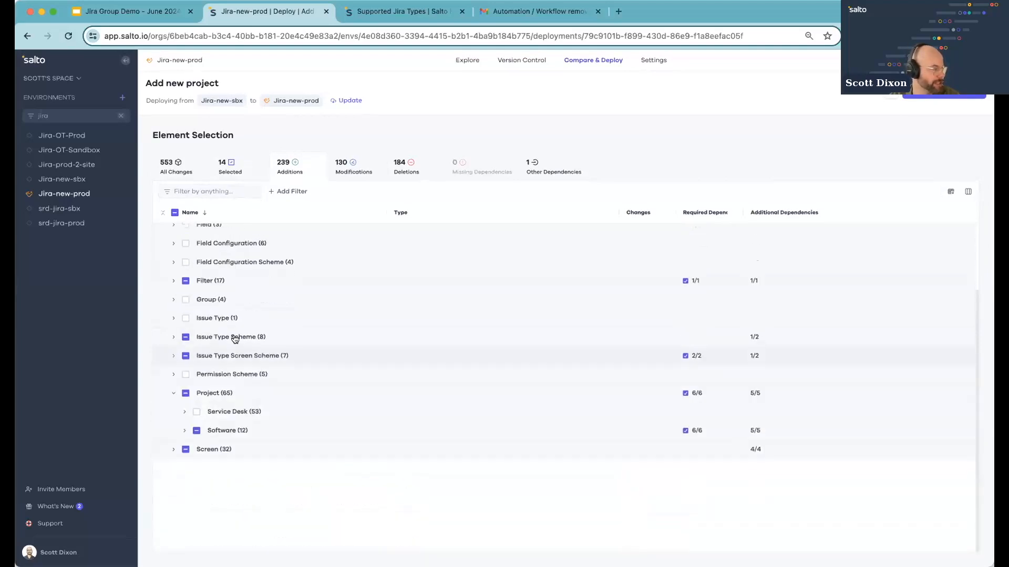
{"action": "left_click", "coordinate": [242, 410]}
{"action": "scroll", "coordinate": [242, 408], "scroll_direction": "down", "scroll_amount": 2}
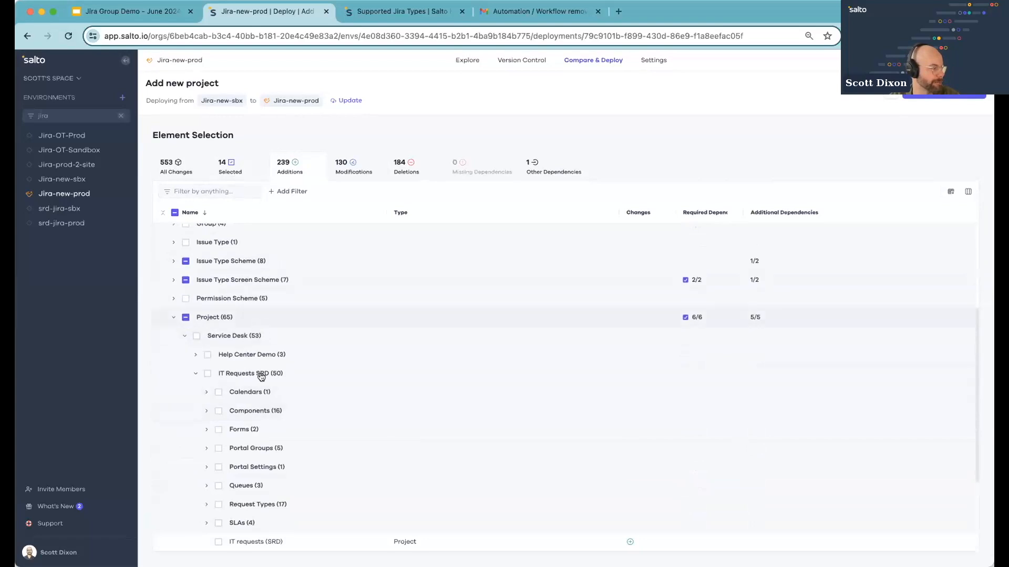
{"action": "scroll", "coordinate": [257, 432], "scroll_direction": "down", "scroll_amount": 3}
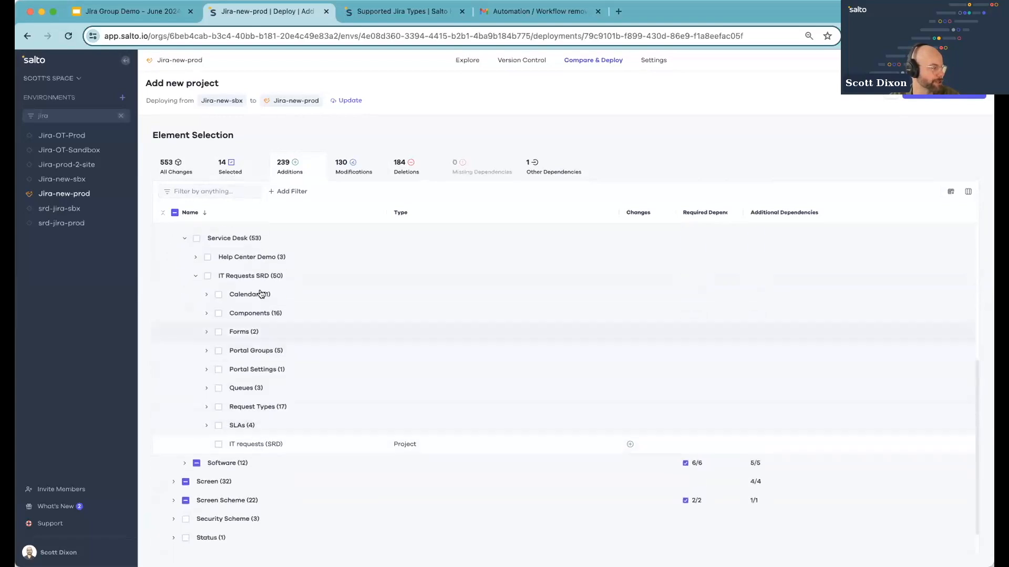
{"action": "left_click", "coordinate": [277, 444]}
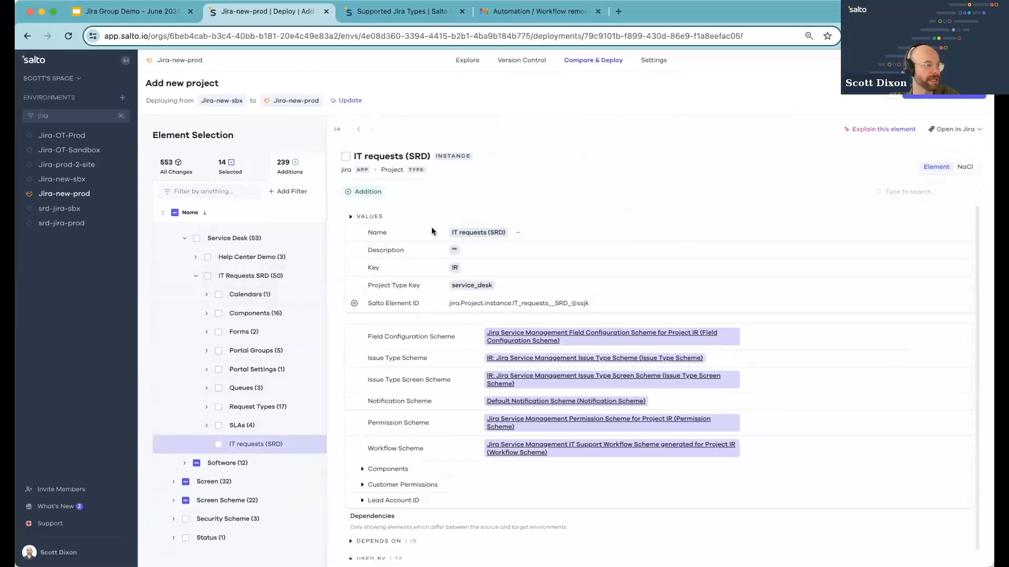
{"action": "left_click", "coordinate": [346, 157]}
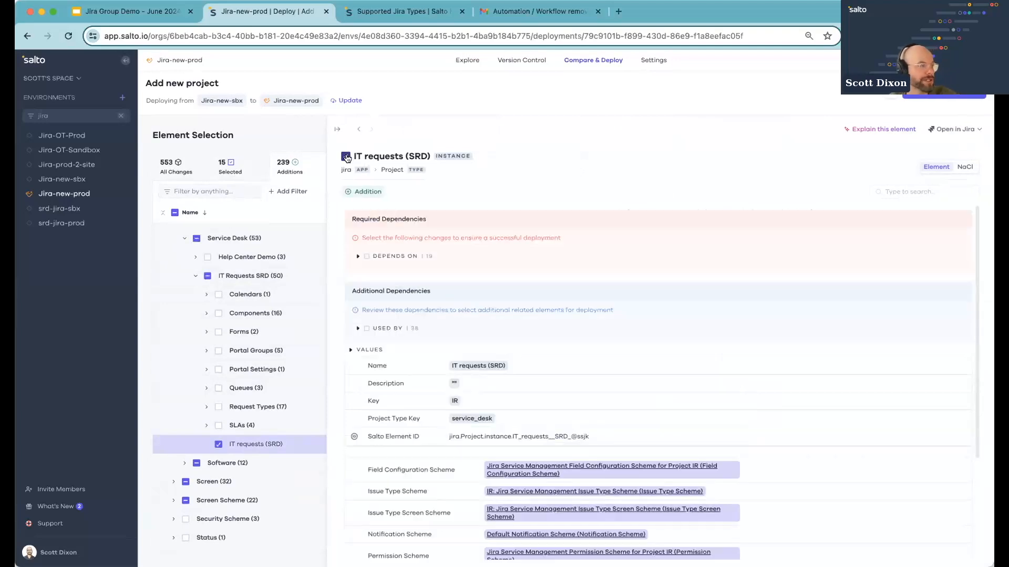
{"action": "left_click", "coordinate": [412, 264]}
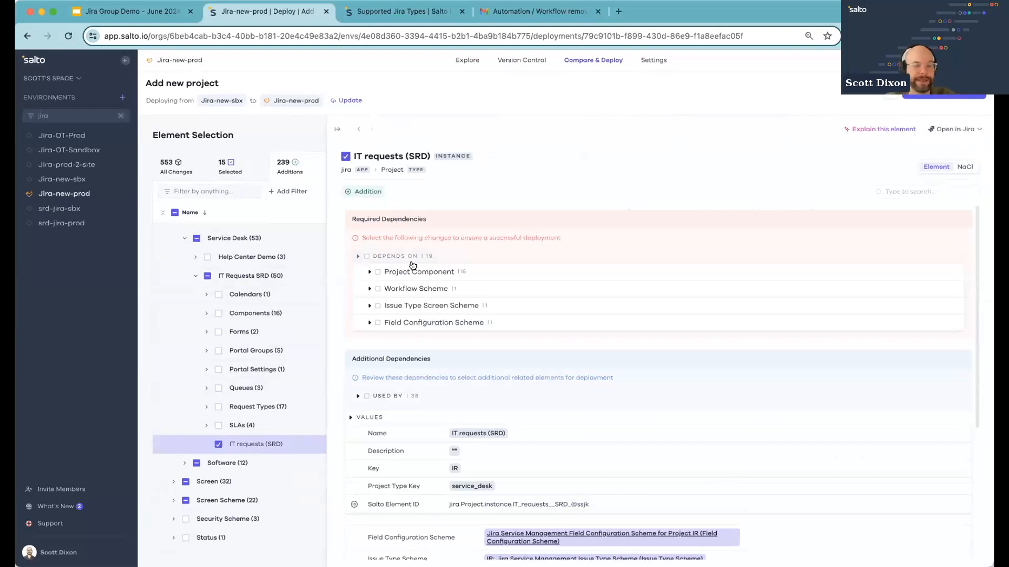
{"action": "left_click", "coordinate": [366, 257]}
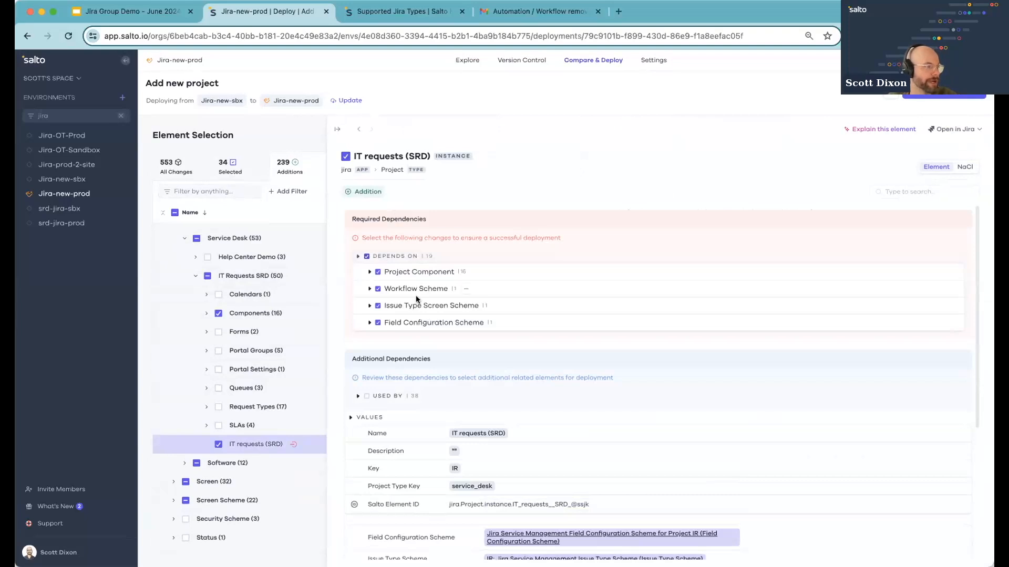
Select the Queue, Portal Settings, Portal Group, IR_Bug triage form, Filter and Automation Used By dependencies of IT requests (SRD)
{"action": "scroll", "coordinate": [412, 315], "scroll_direction": "down", "scroll_amount": 2}
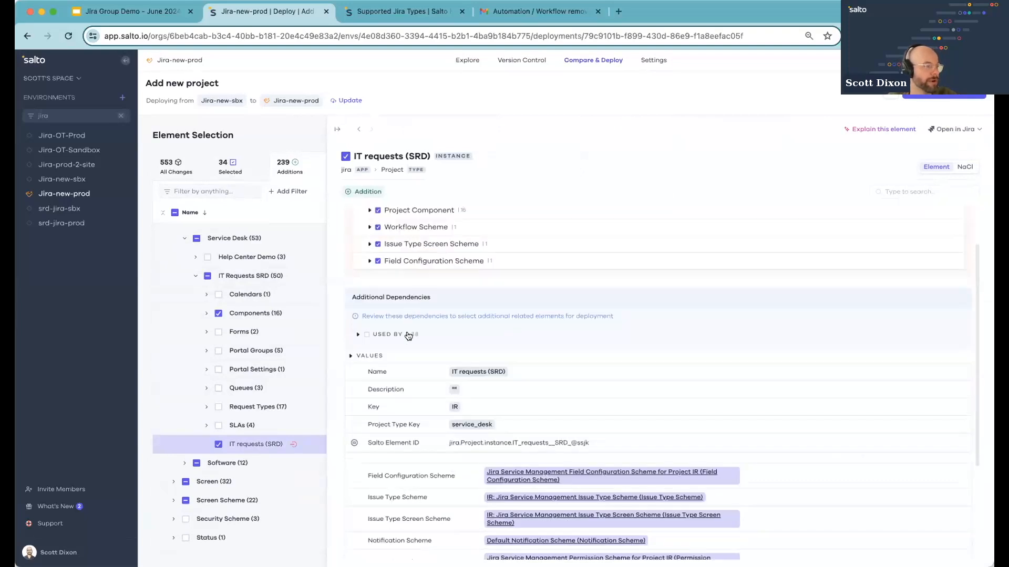
{"action": "left_click", "coordinate": [408, 335]}
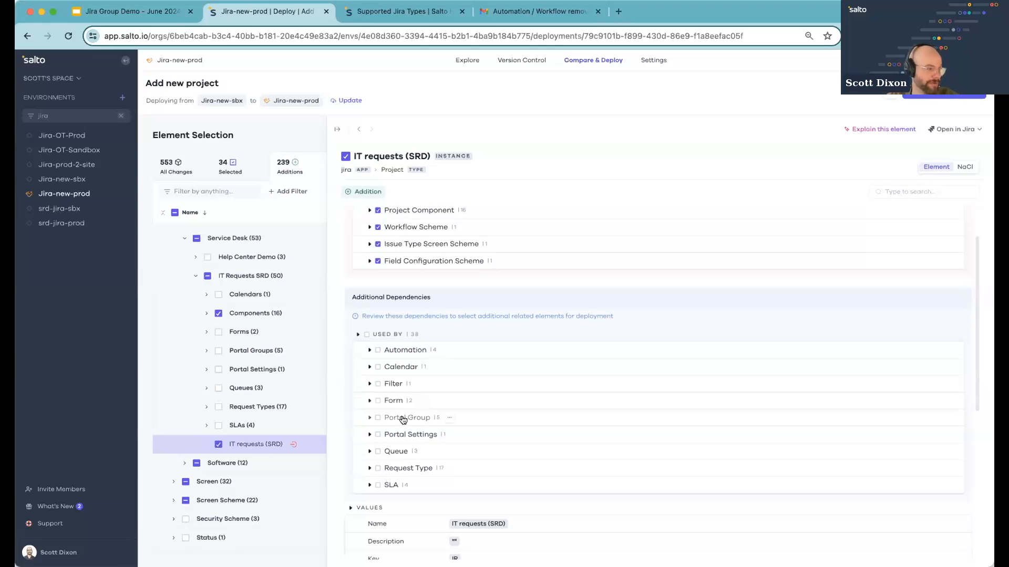
{"action": "scroll", "coordinate": [406, 365], "scroll_direction": "down", "scroll_amount": 1}
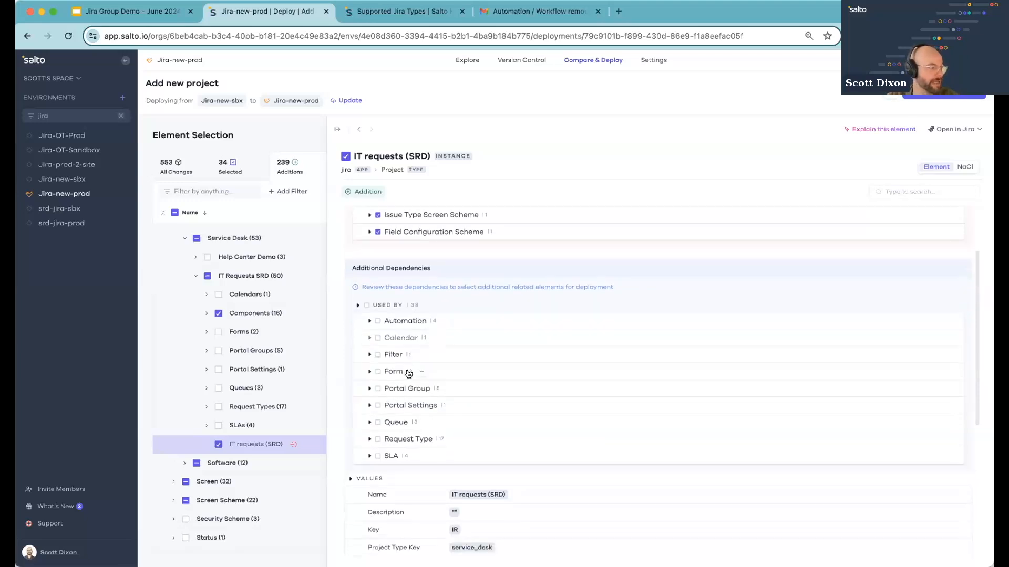
{"action": "left_click", "coordinate": [378, 423]}
{"action": "left_click", "coordinate": [377, 424]}
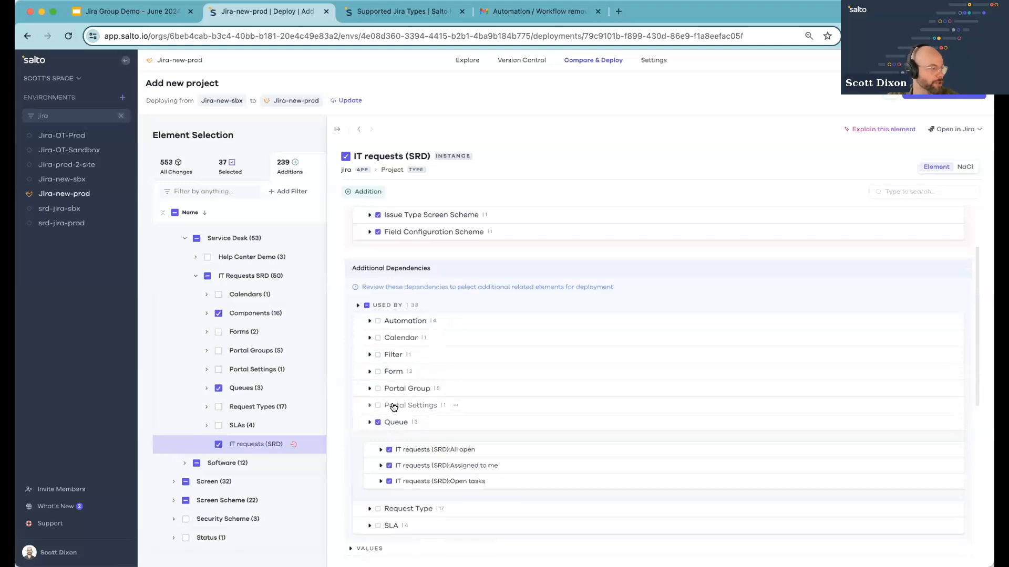
{"action": "left_click", "coordinate": [376, 406]}
{"action": "left_click", "coordinate": [376, 406]}
{"action": "left_click", "coordinate": [377, 388]}
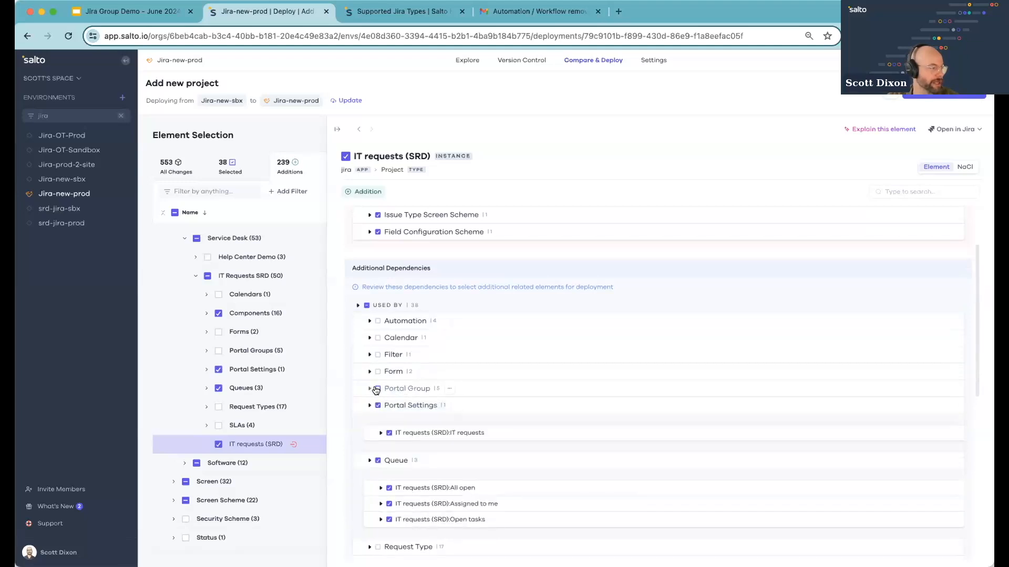
{"action": "left_click", "coordinate": [391, 374]}
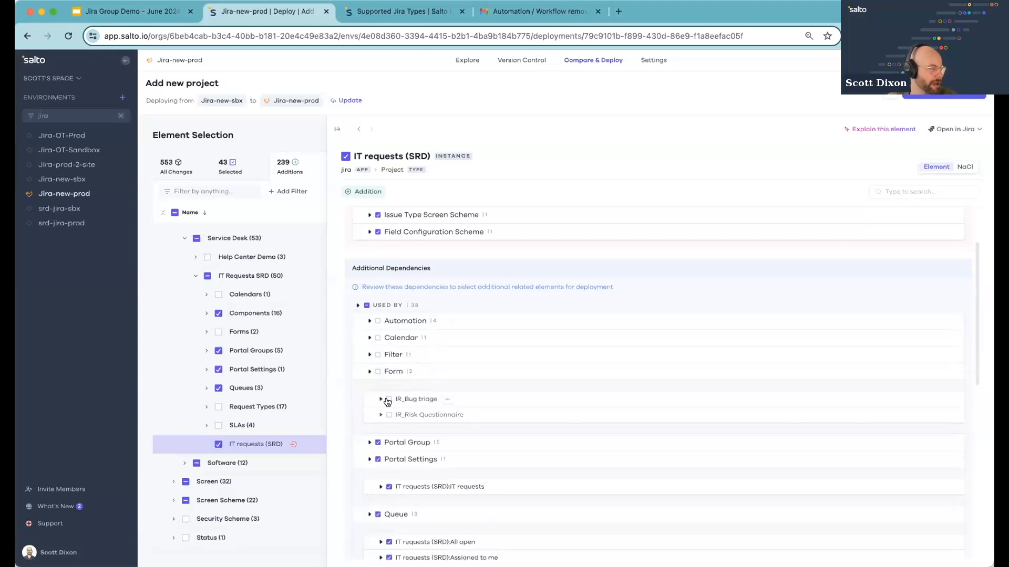
{"action": "left_click", "coordinate": [389, 400]}
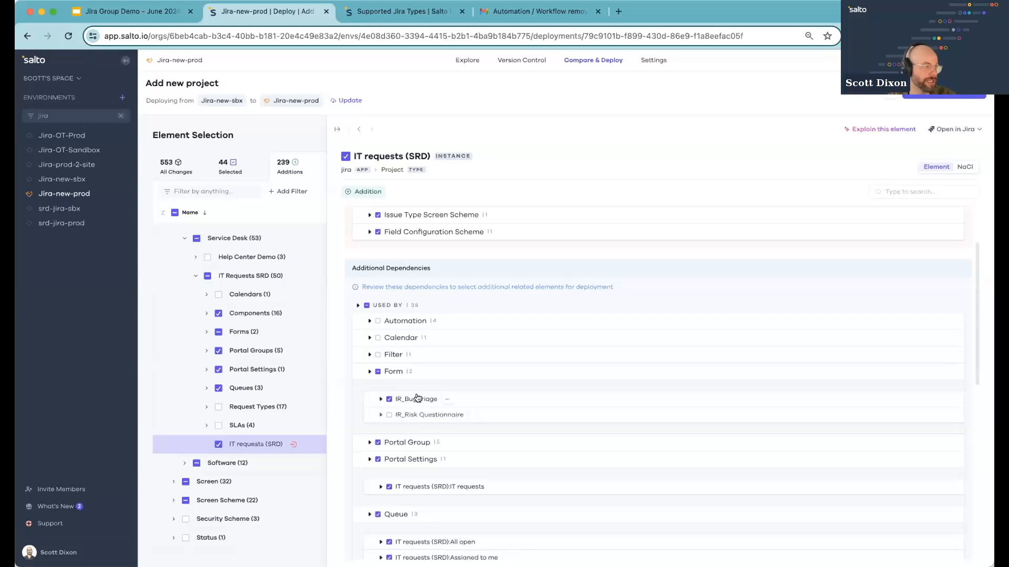
{"action": "left_click", "coordinate": [393, 356]}
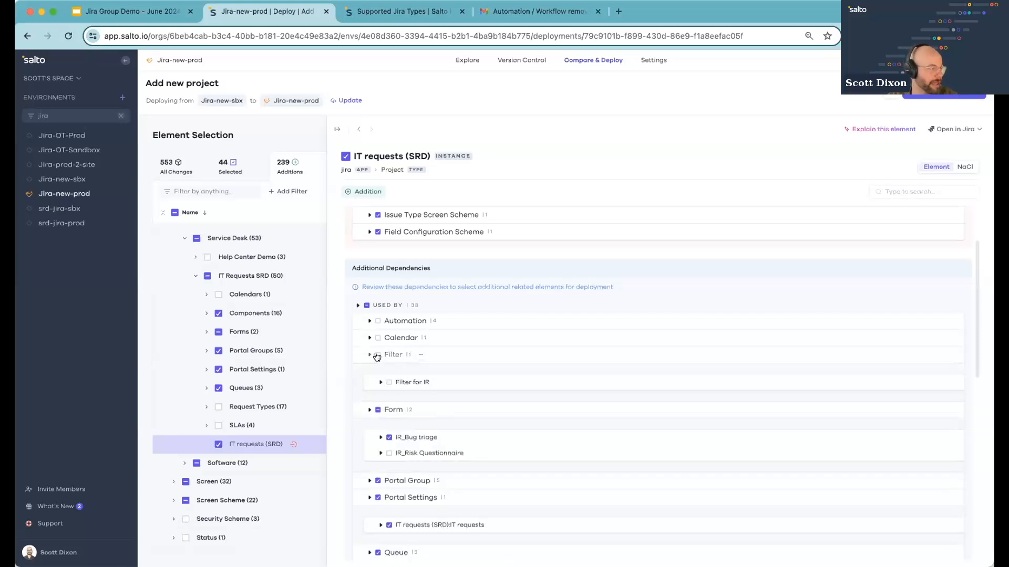
{"action": "left_click", "coordinate": [377, 355]}
{"action": "left_click", "coordinate": [393, 322]}
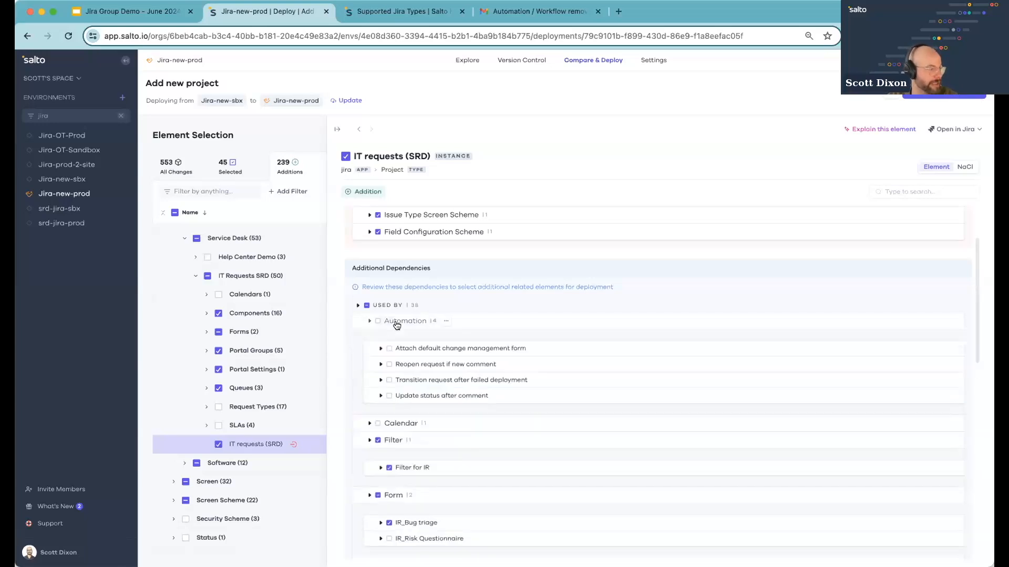
{"action": "left_click", "coordinate": [378, 321]}
{"action": "scroll", "coordinate": [466, 356], "scroll_direction": "down", "scroll_amount": 8}
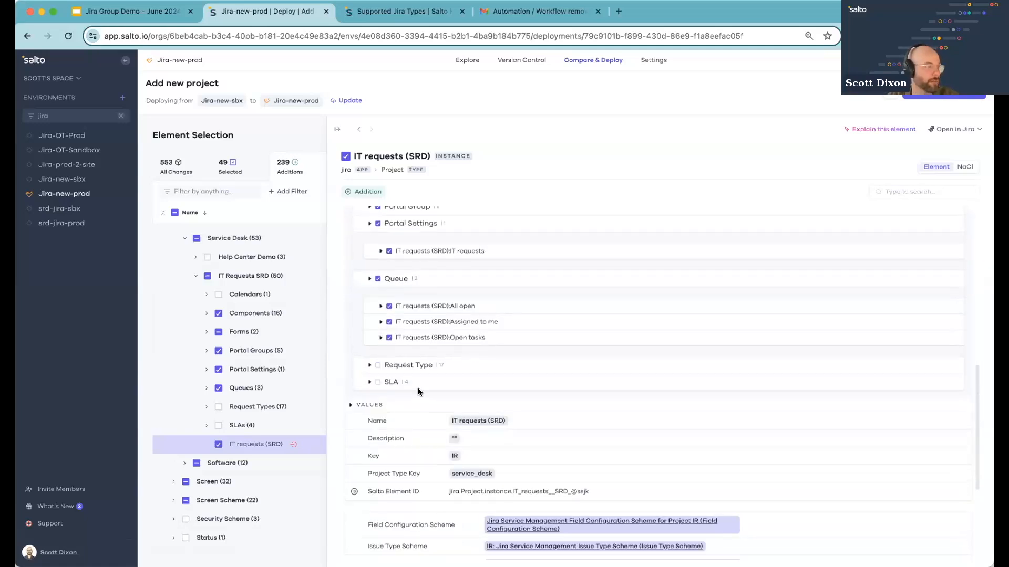
{"action": "scroll", "coordinate": [418, 388], "scroll_direction": "up", "scroll_amount": 10}
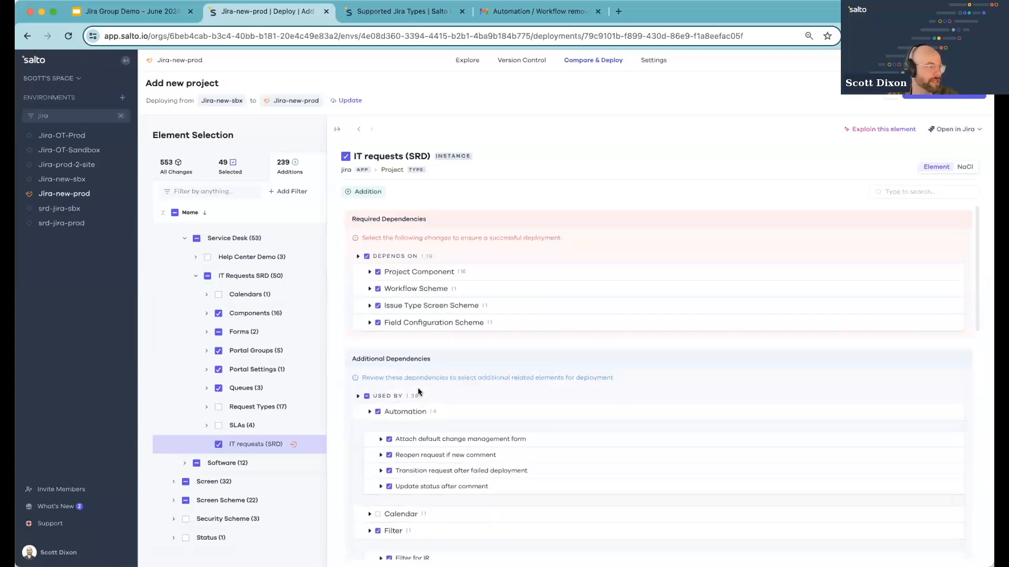
Close the element panel and select all remaining missing dependencies, including the screens, for deployment
{"action": "left_click", "coordinate": [337, 129]}
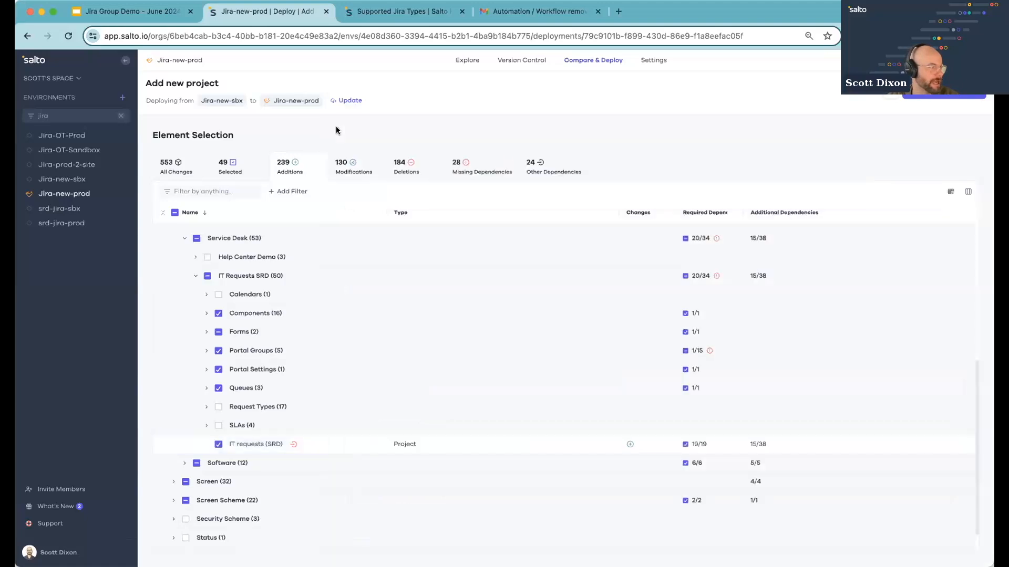
{"action": "left_click", "coordinate": [490, 166]}
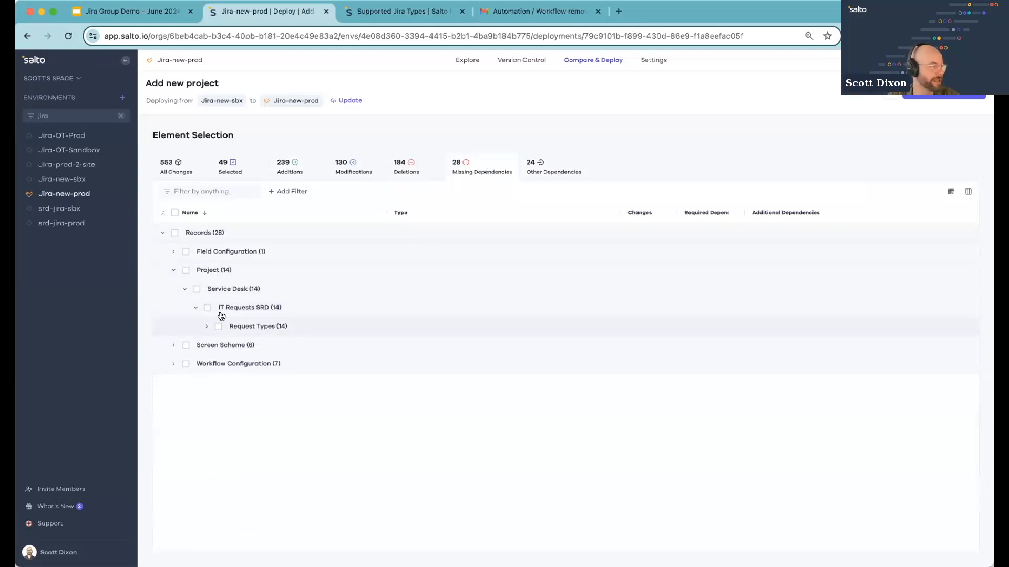
{"action": "left_click", "coordinate": [175, 233]}
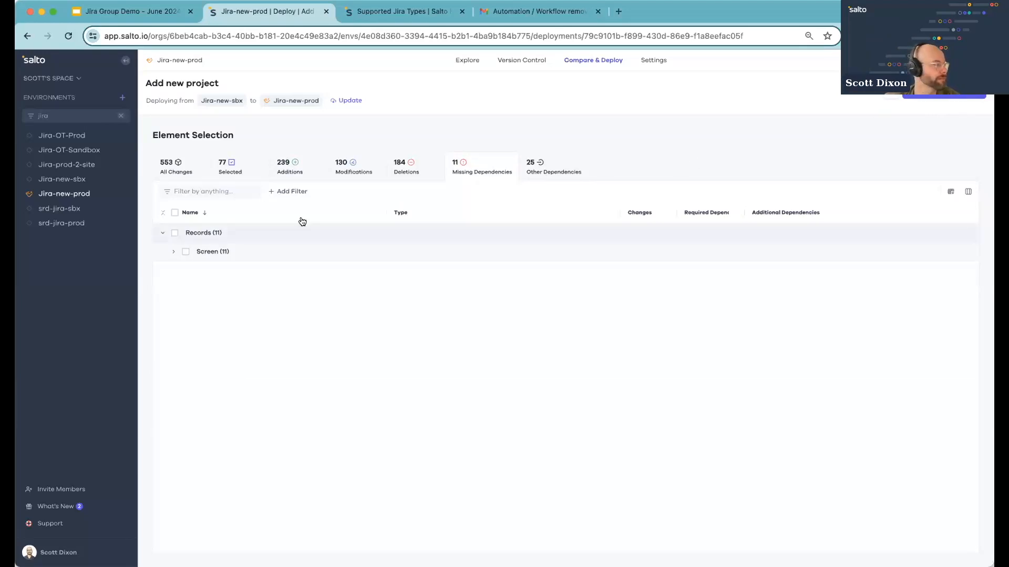
{"action": "left_click", "coordinate": [213, 256]}
{"action": "left_click", "coordinate": [185, 251]}
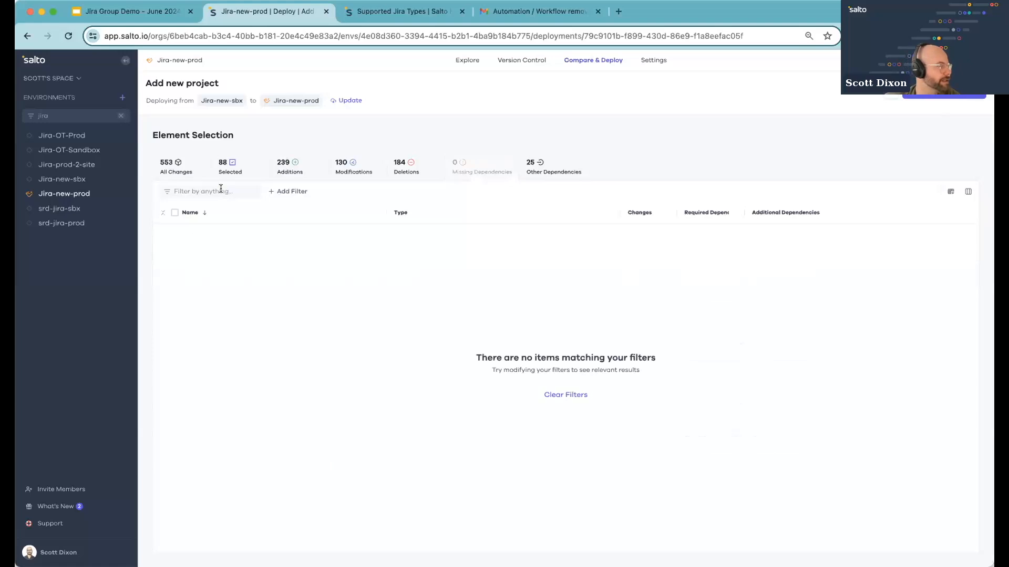
Review the selected changes and open the deployment preview
{"action": "left_click", "coordinate": [234, 166]}
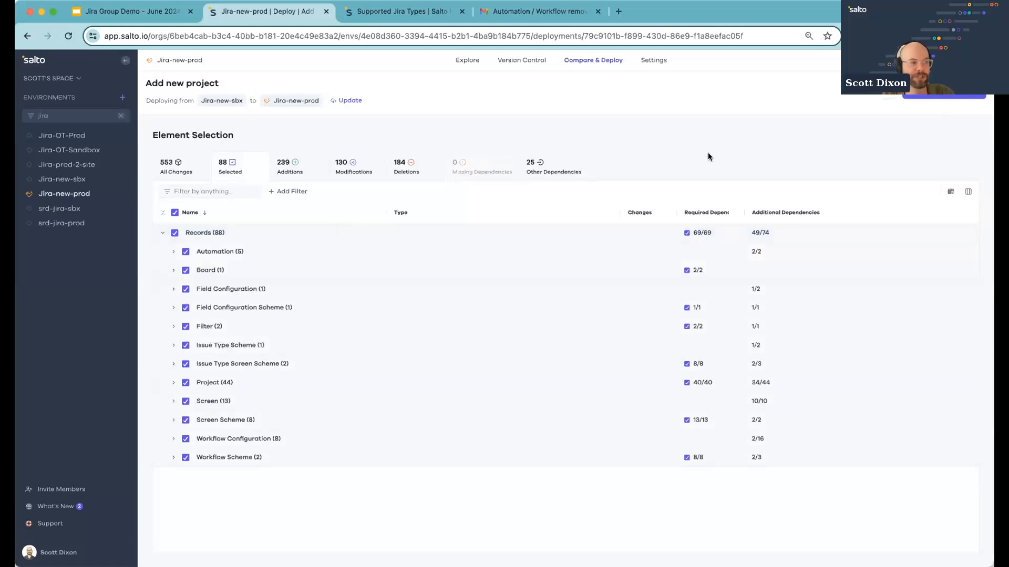
{"action": "left_click", "coordinate": [929, 96]}
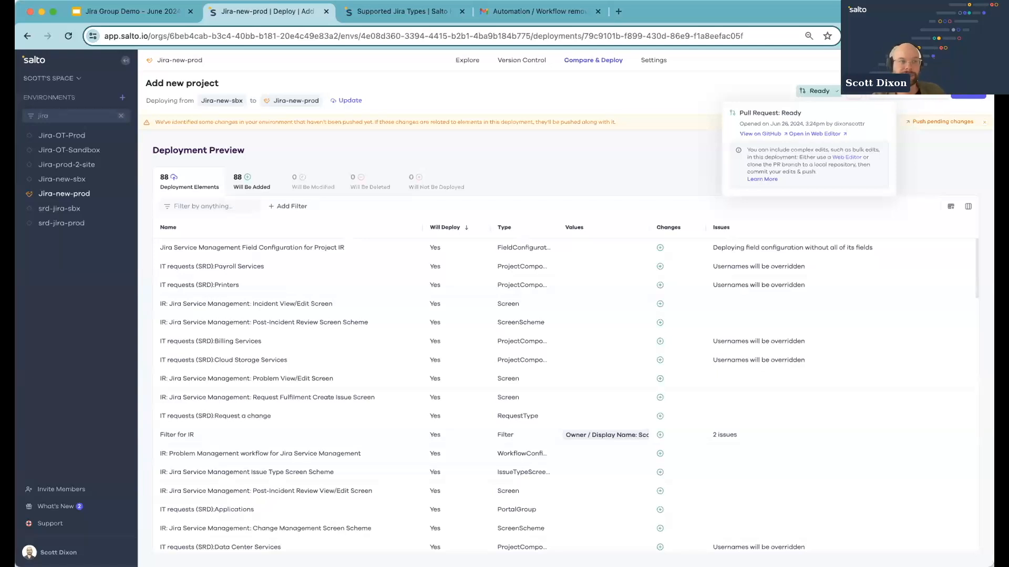
Inspect the issue details of the IT requests (SRD):Billing Services component and dismiss the pending-changes notice
{"action": "left_click", "coordinate": [492, 160]}
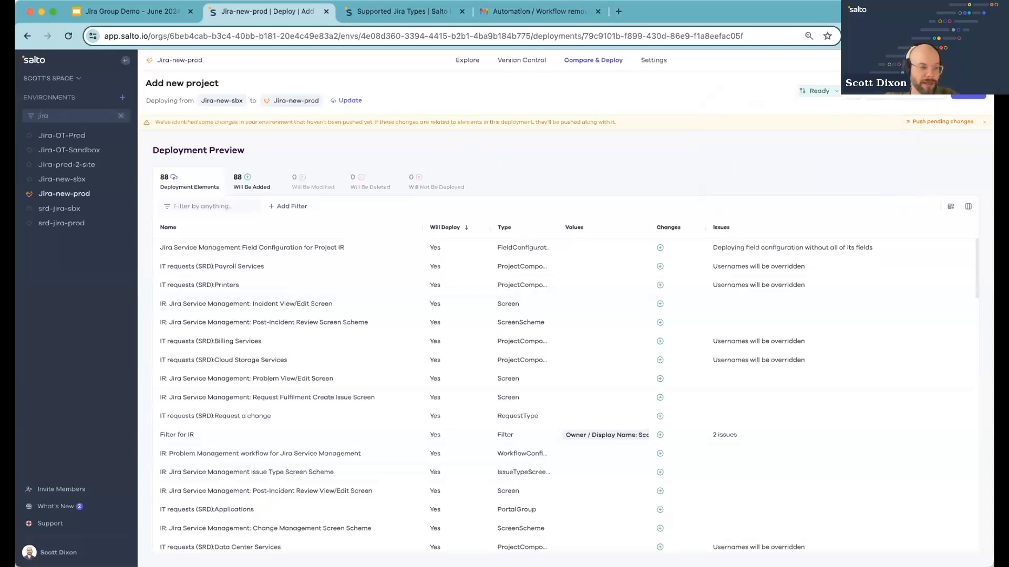
{"action": "left_click", "coordinate": [821, 341]}
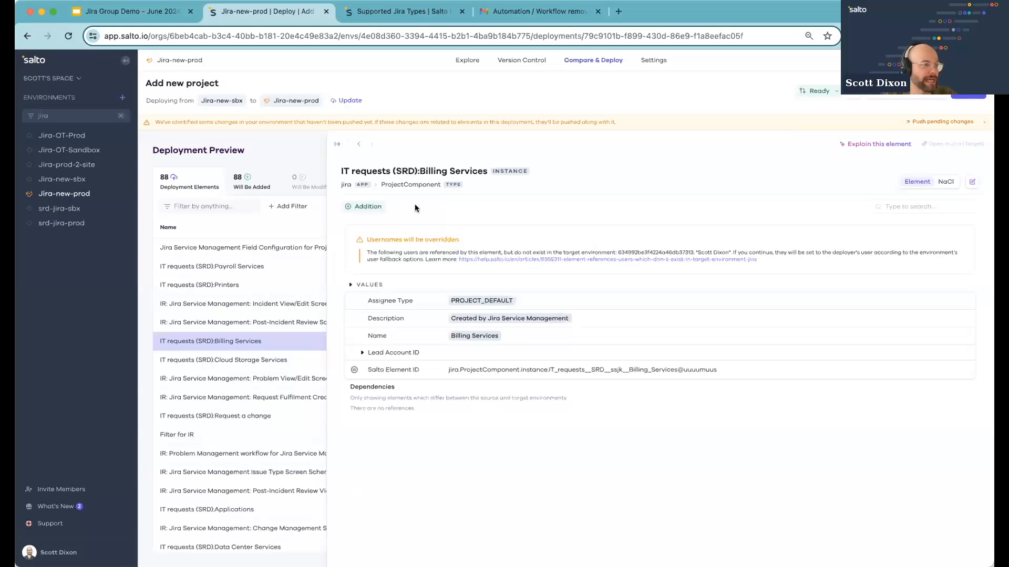
{"action": "left_click", "coordinate": [337, 144]}
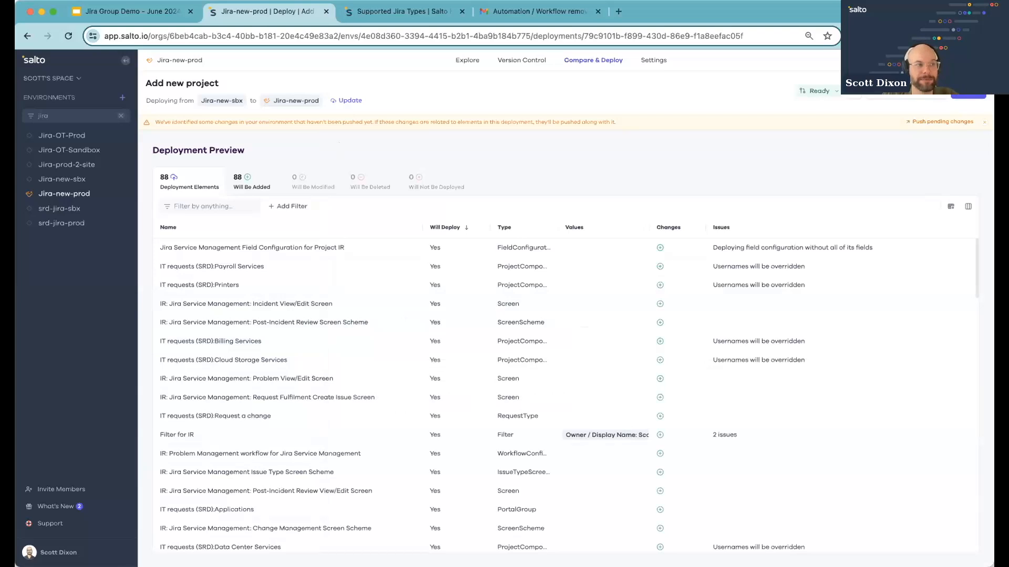
{"action": "left_click", "coordinate": [984, 122]}
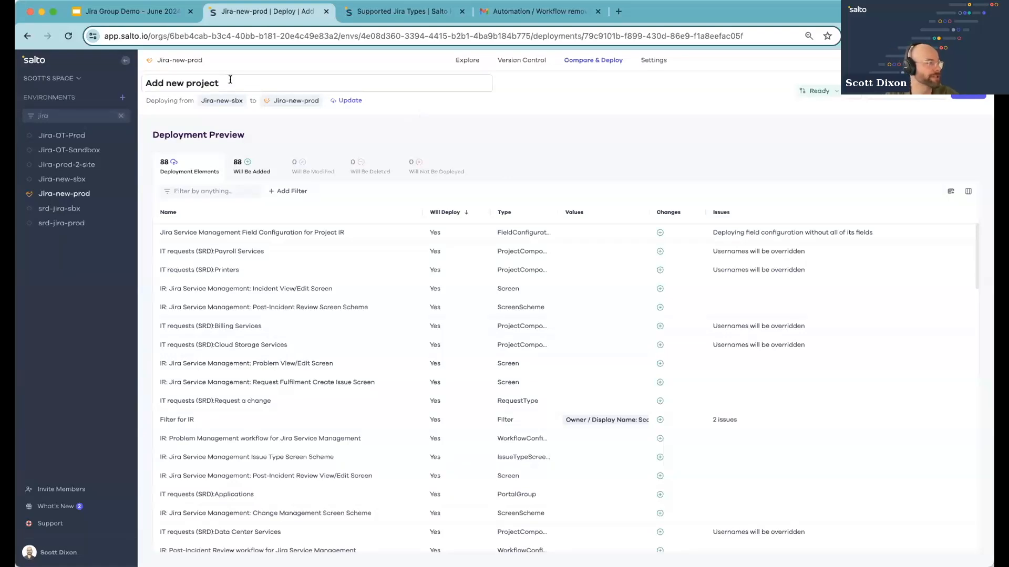
Rename the deployment as BIZAPP-405 - Add new project
{"action": "left_click_drag", "start_coordinate": [239, 79], "coordinate": [86, 85]}
{"action": "key", "text": "Left"}
{"action": "type", "text": "BIZAPP-405 -"}
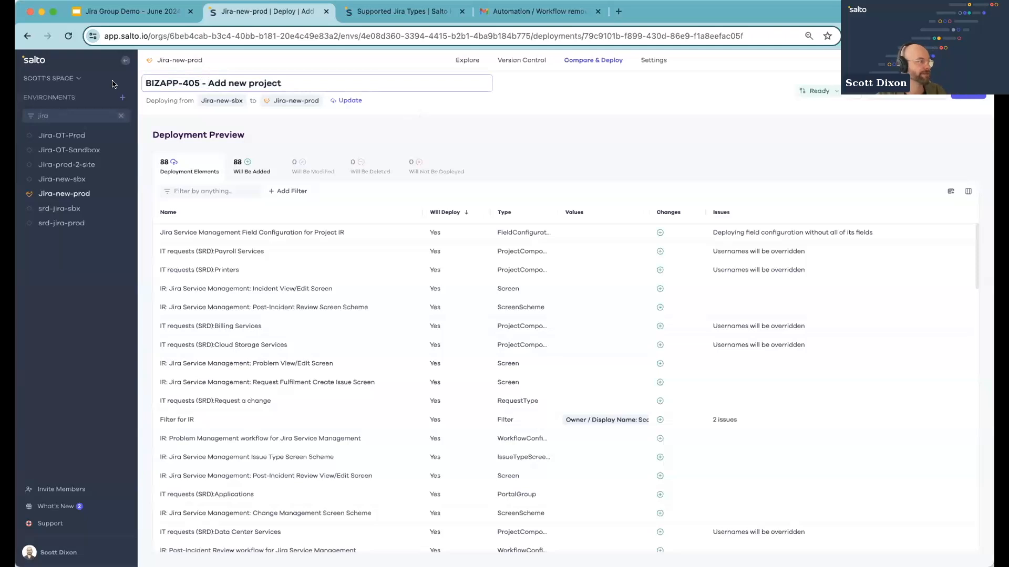
{"action": "left_click", "coordinate": [458, 126]}
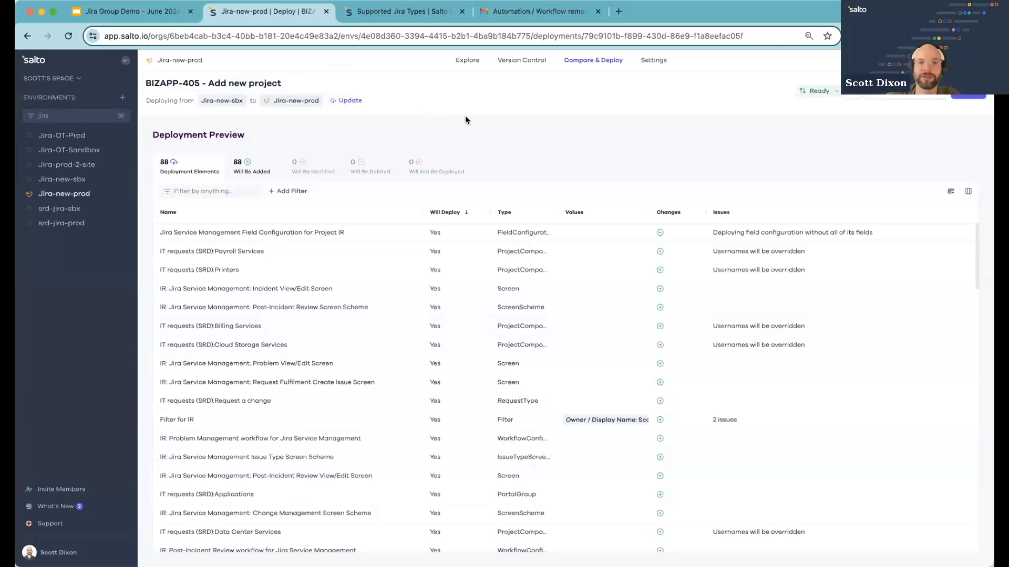
Deploy the 88 new elements to the Jira-new-prod environment, confirming the sensitive-environment deployment
{"action": "left_click", "coordinate": [969, 97]}
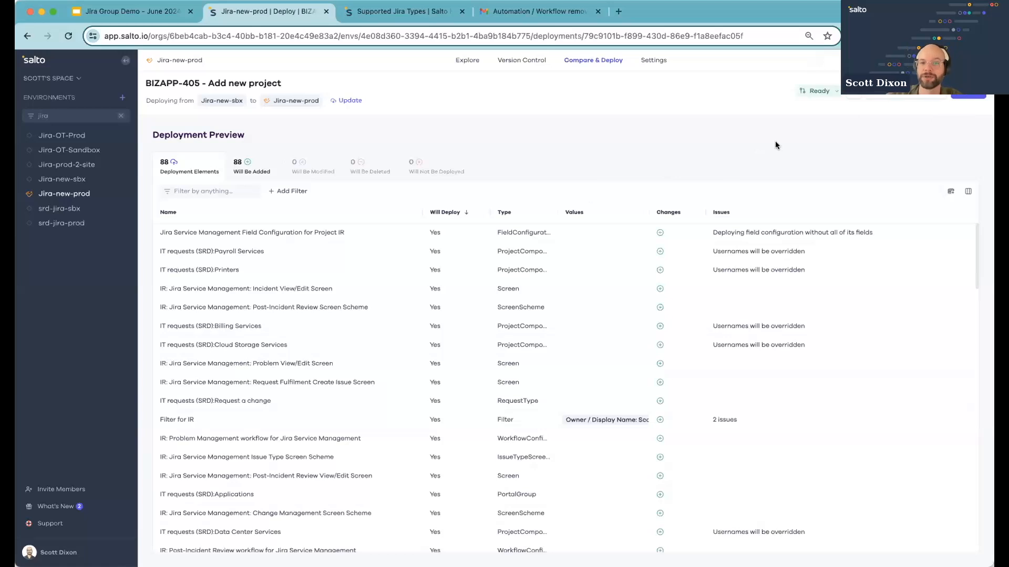
{"action": "left_click", "coordinate": [974, 96]}
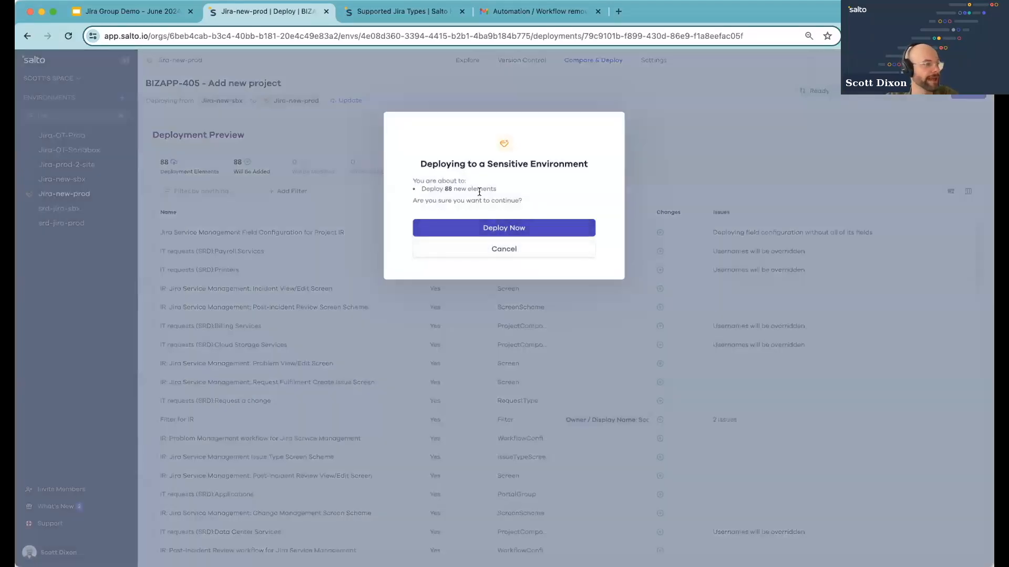
{"action": "left_click_drag", "start_coordinate": [465, 164], "coordinate": [576, 160]}
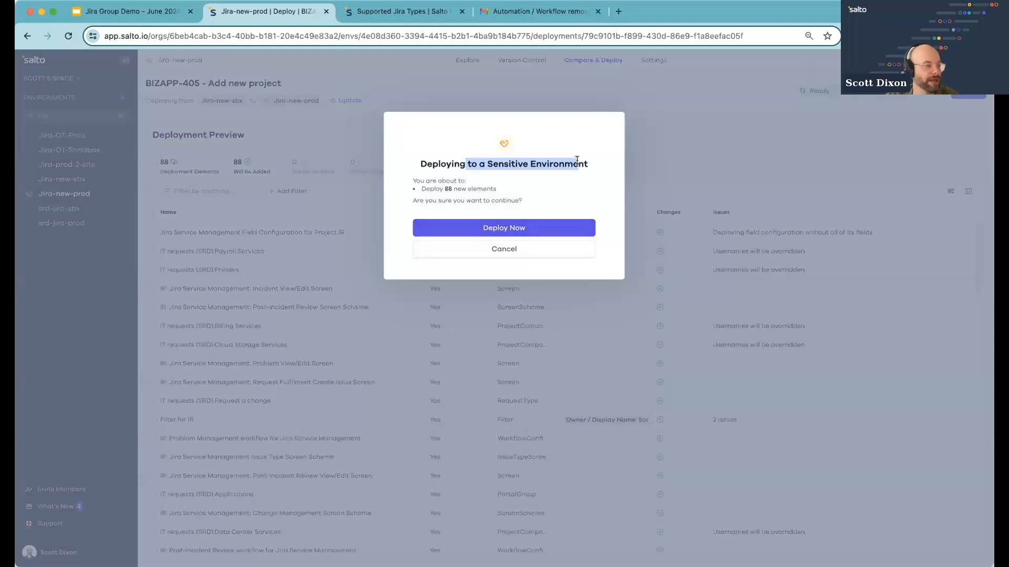
{"action": "left_click", "coordinate": [490, 160]}
{"action": "left_click_drag", "start_coordinate": [488, 161], "coordinate": [617, 159]}
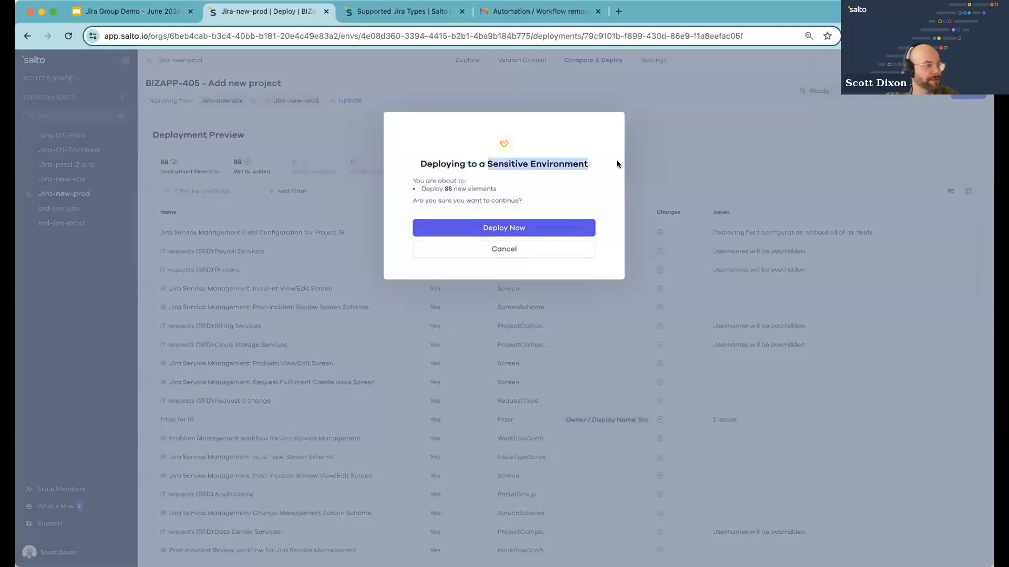
{"action": "left_click", "coordinate": [609, 170]}
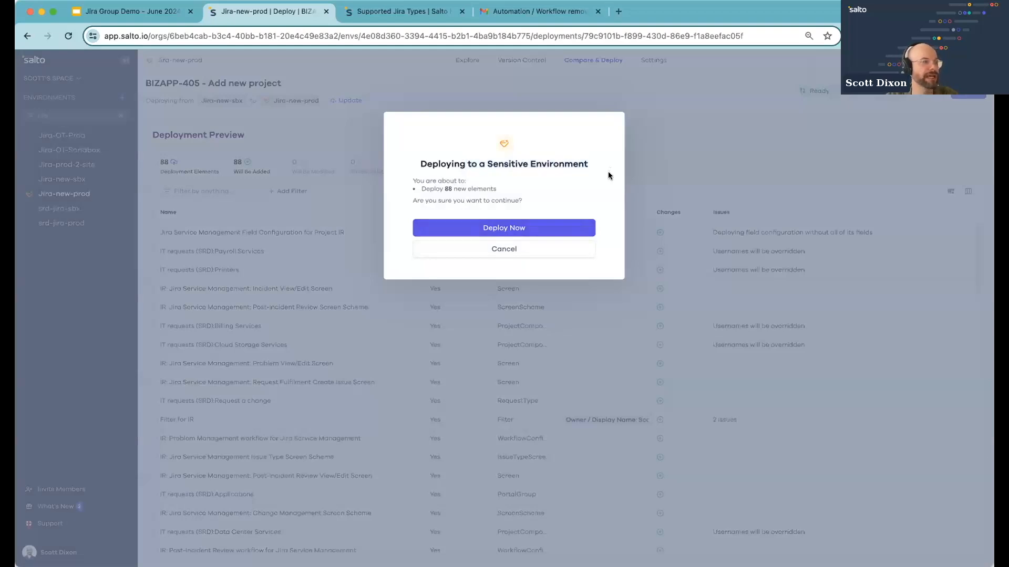
{"action": "left_click", "coordinate": [578, 230]}
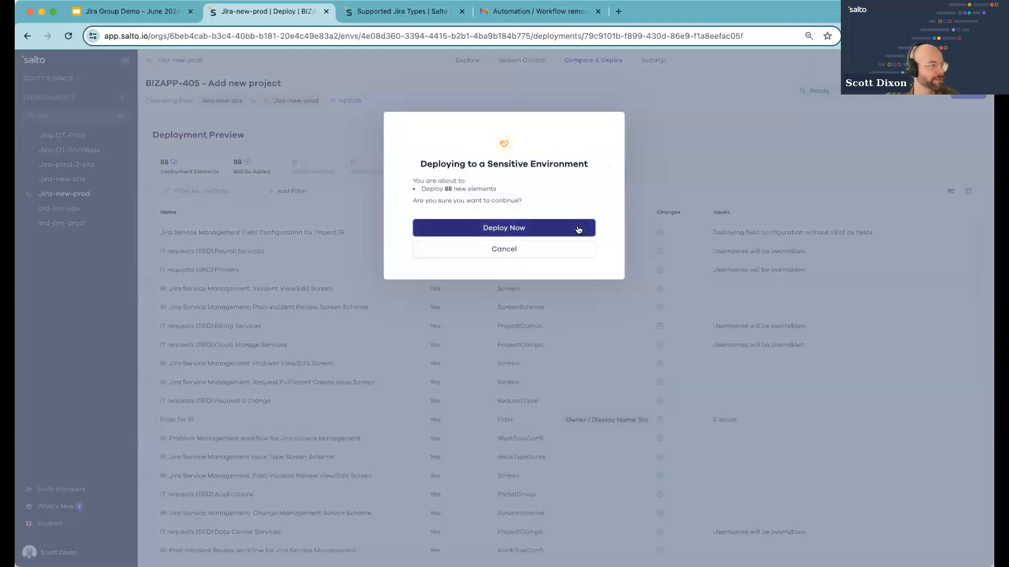
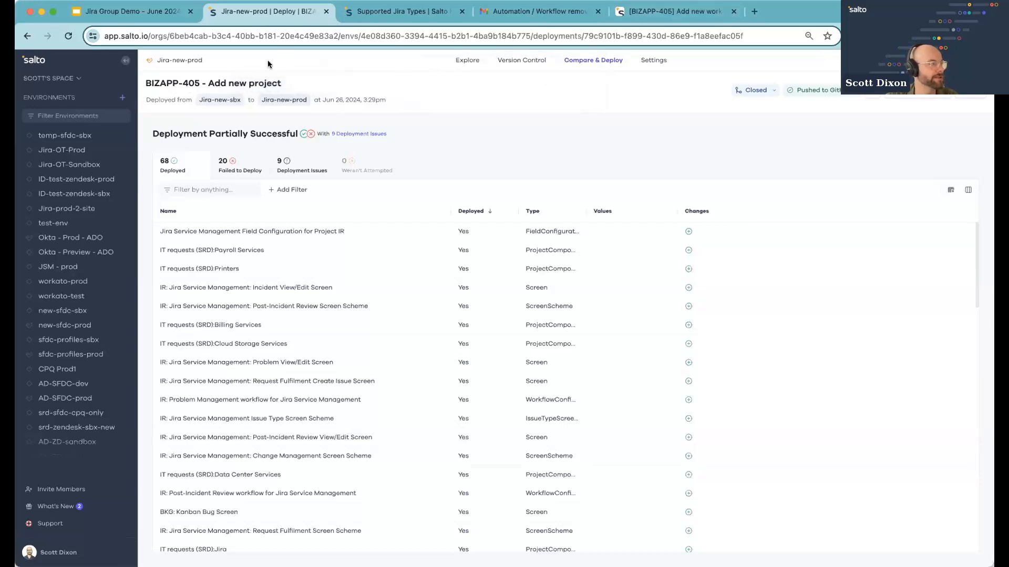
View the BIZAPP-405 Jira issue and return to the deployment summary
{"action": "left_click", "coordinate": [672, 12]}
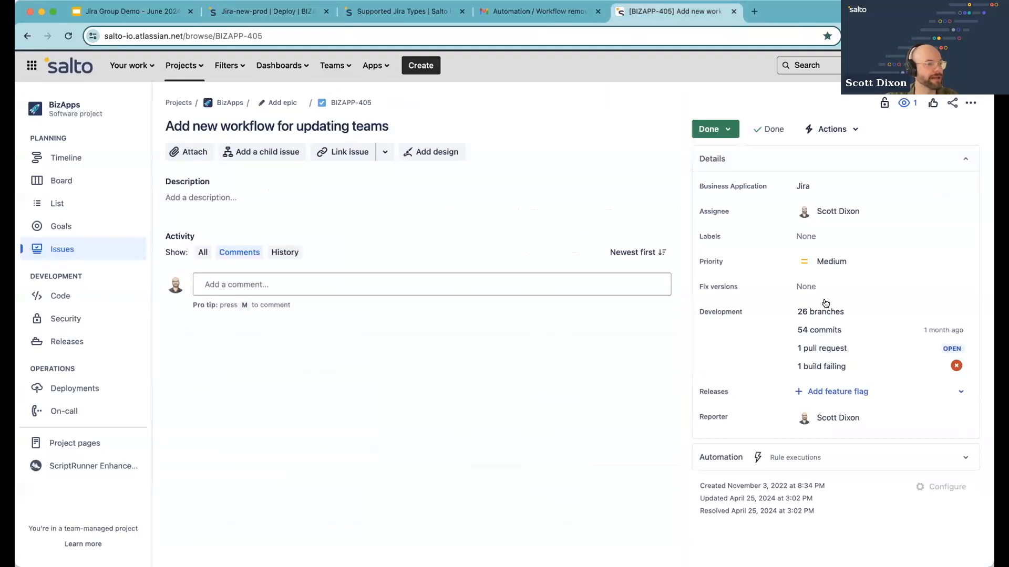
{"action": "mouse_move", "coordinate": [869, 348]}
{"action": "left_click", "coordinate": [267, 12]}
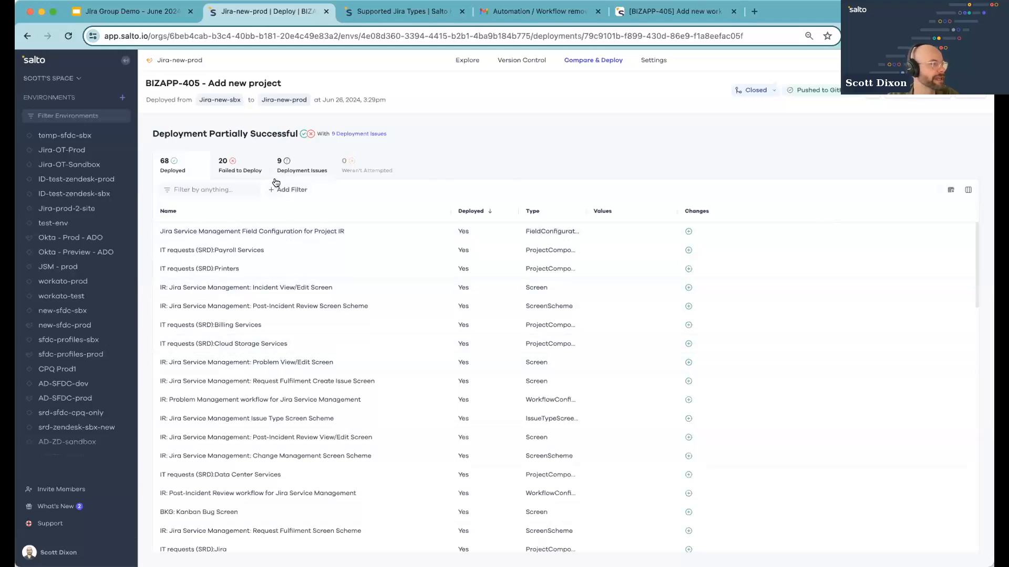
Review the deployment's failed elements and its deployment issues list
{"action": "left_click", "coordinate": [245, 174]}
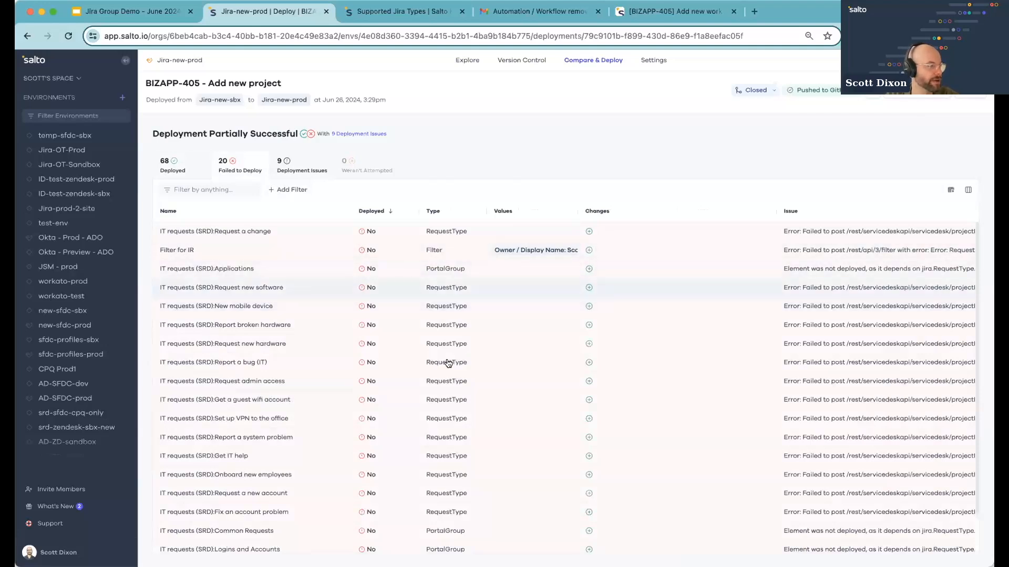
{"action": "left_click", "coordinate": [287, 164]}
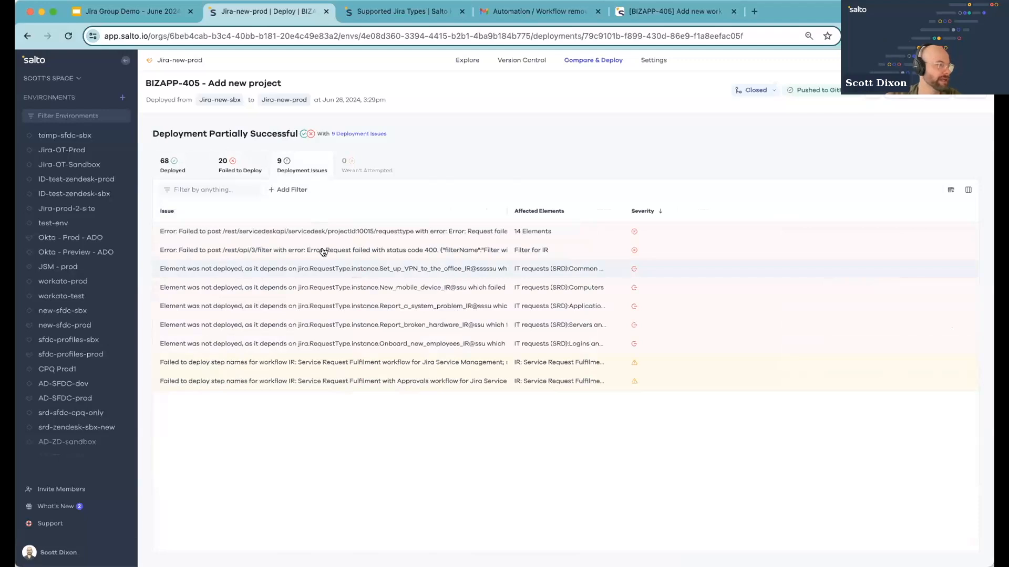
{"action": "left_click", "coordinate": [244, 162]}
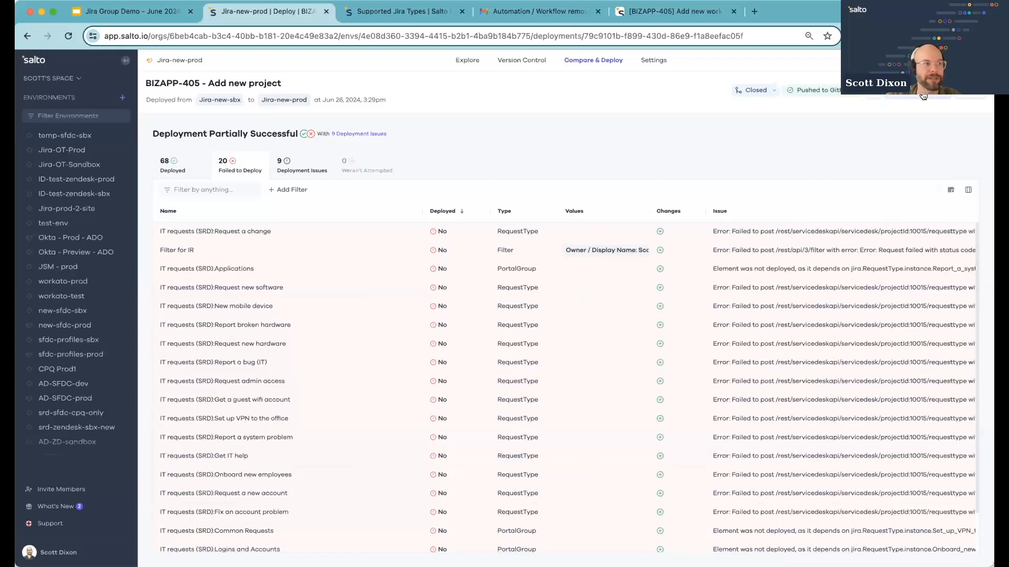
Open the deployment's GitHub commit and scroll through its changed files
{"action": "left_click", "coordinate": [817, 89]}
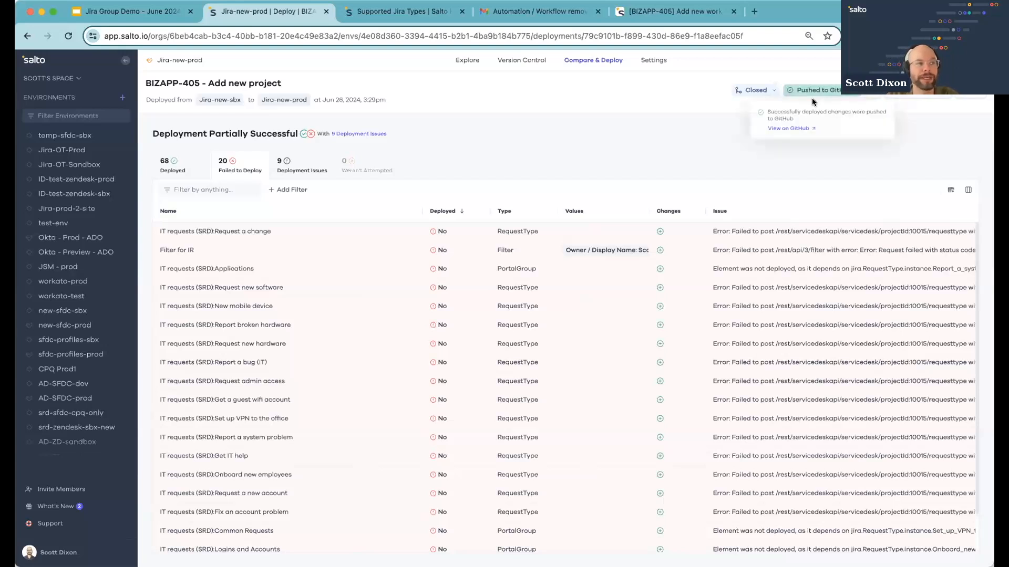
{"action": "left_click", "coordinate": [794, 129]}
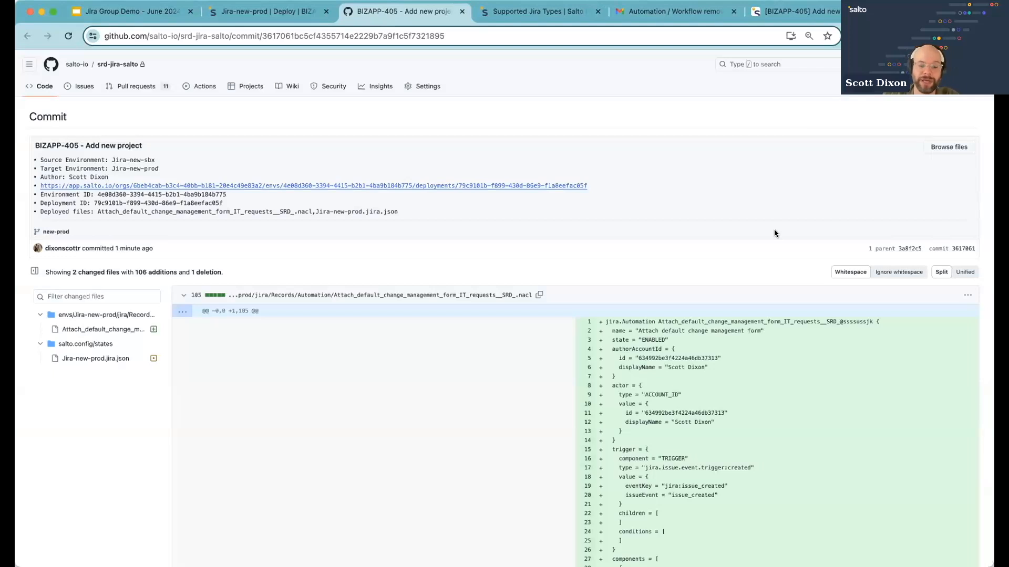
{"action": "scroll", "coordinate": [774, 234], "scroll_direction": "down", "scroll_amount": 4}
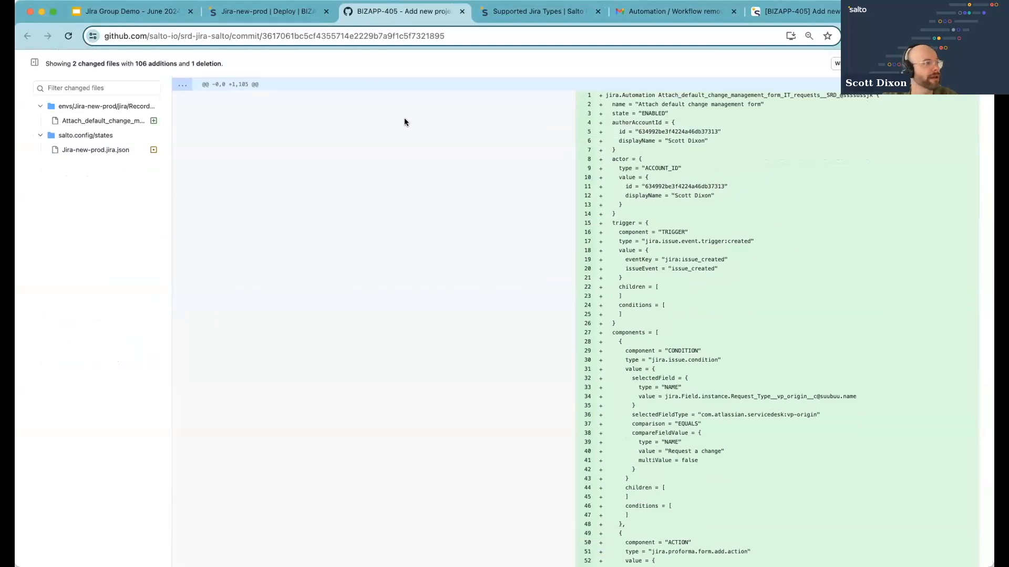
{"action": "left_click", "coordinate": [266, 15]}
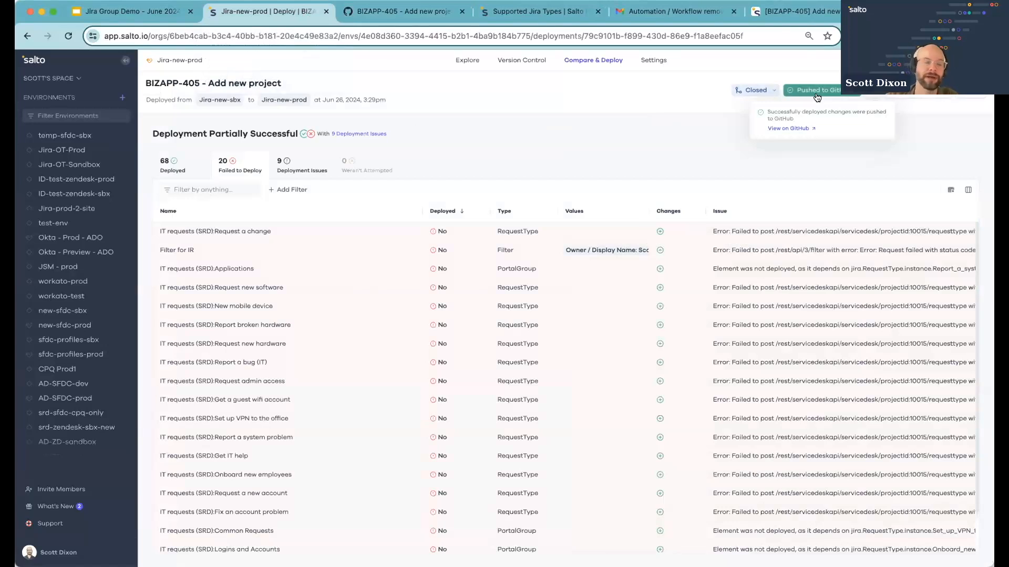
Browse the Jira-new-prod deployment history and open the environment's Monitor Changes settings
{"action": "left_click", "coordinate": [582, 67]}
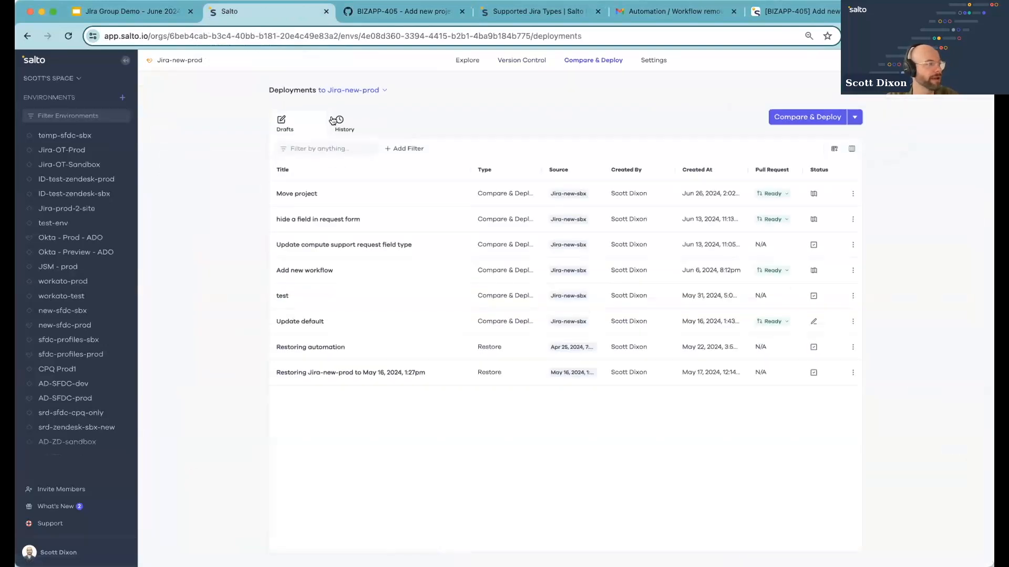
{"action": "left_click", "coordinate": [333, 120]}
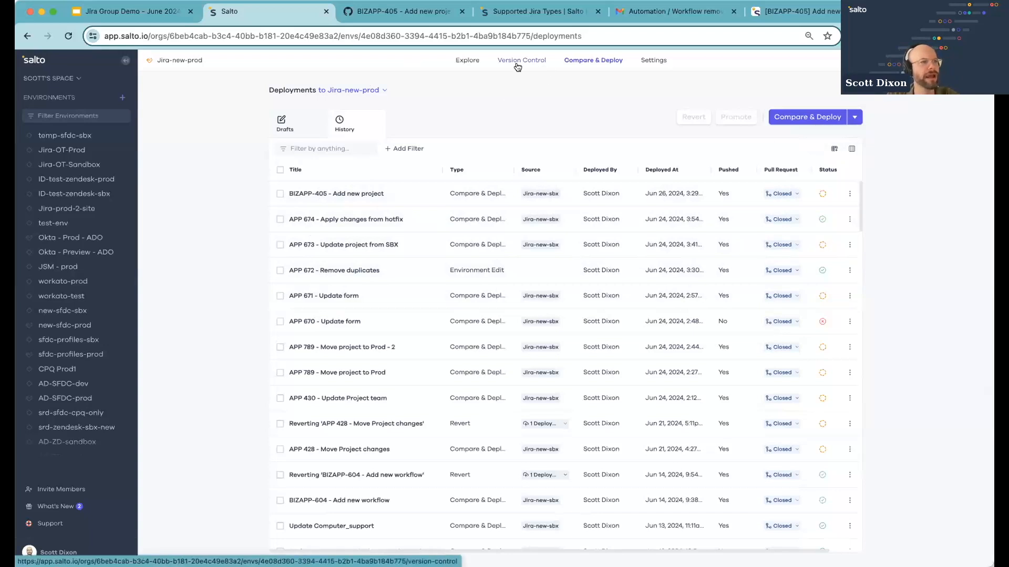
{"action": "left_click", "coordinate": [654, 60]}
{"action": "left_click", "coordinate": [192, 156]}
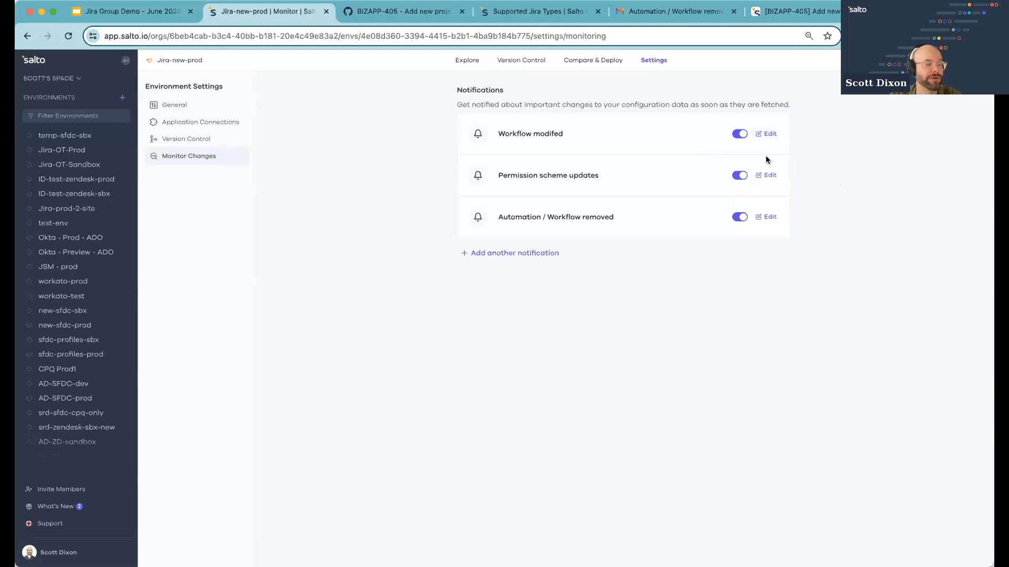
Inspect the settings of the Automation / Workflow removed notification and cancel the edit
{"action": "left_click", "coordinate": [765, 216]}
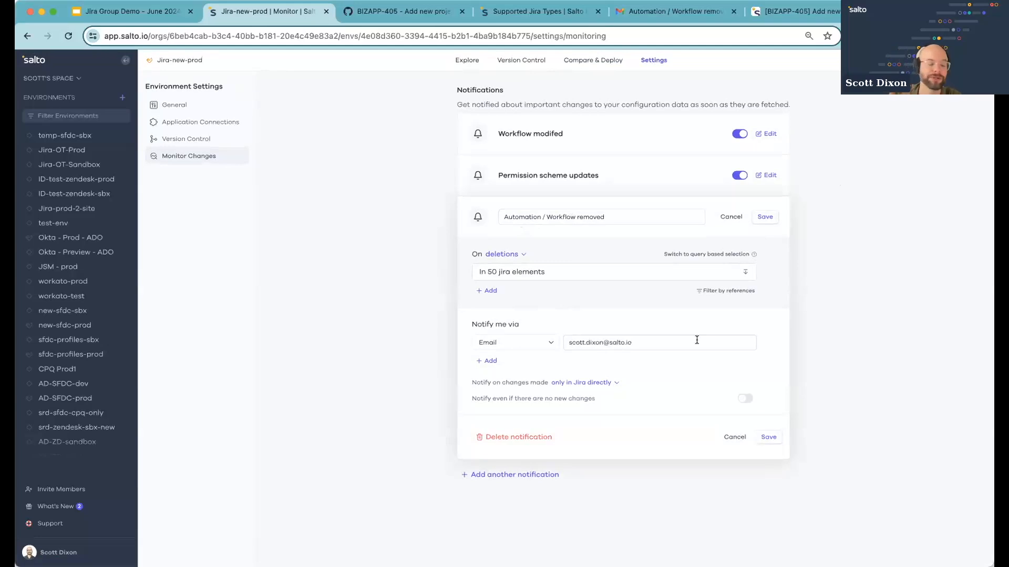
{"action": "left_click", "coordinate": [600, 382]}
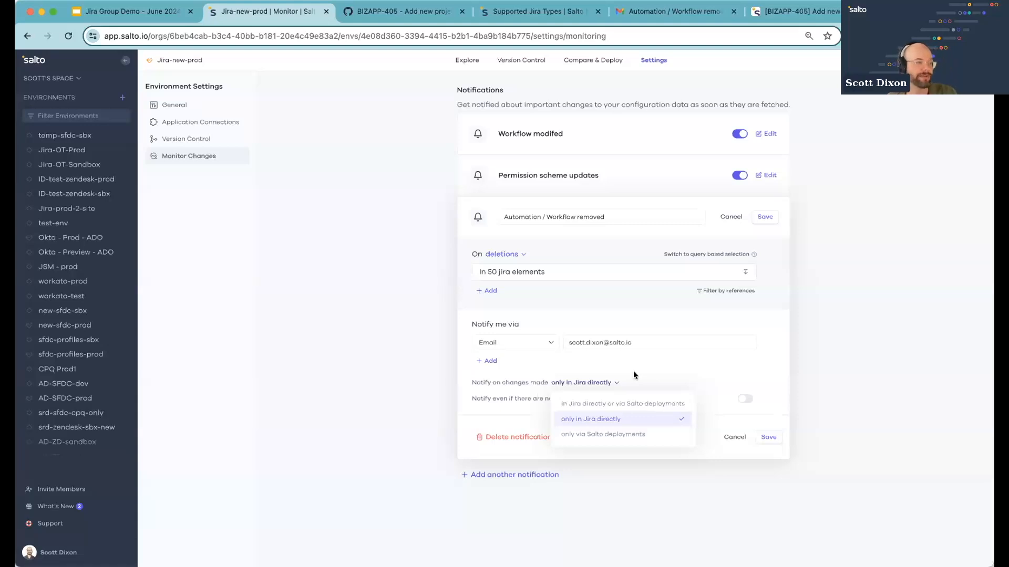
{"action": "left_click", "coordinate": [685, 355]}
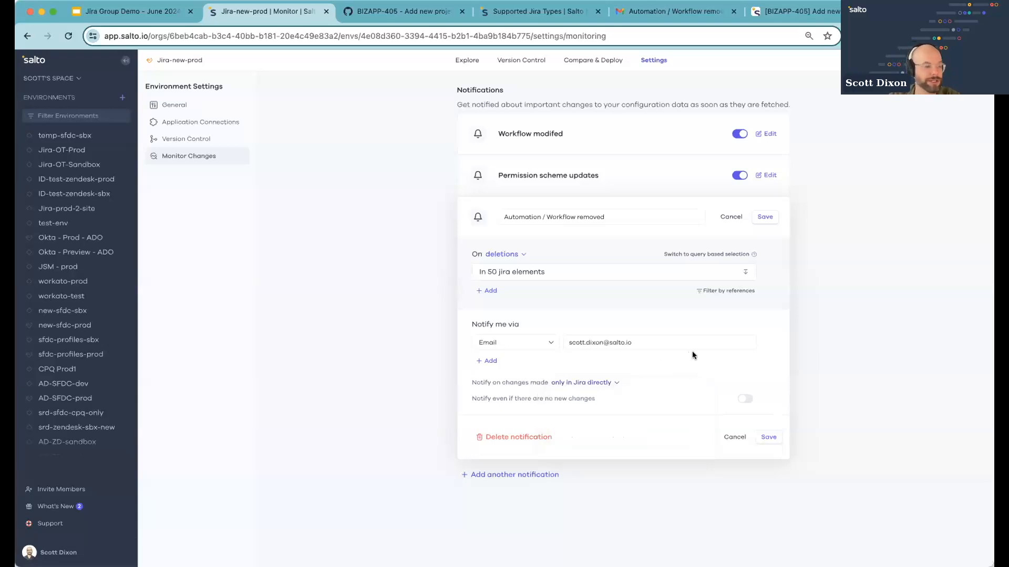
{"action": "left_click", "coordinate": [735, 438]}
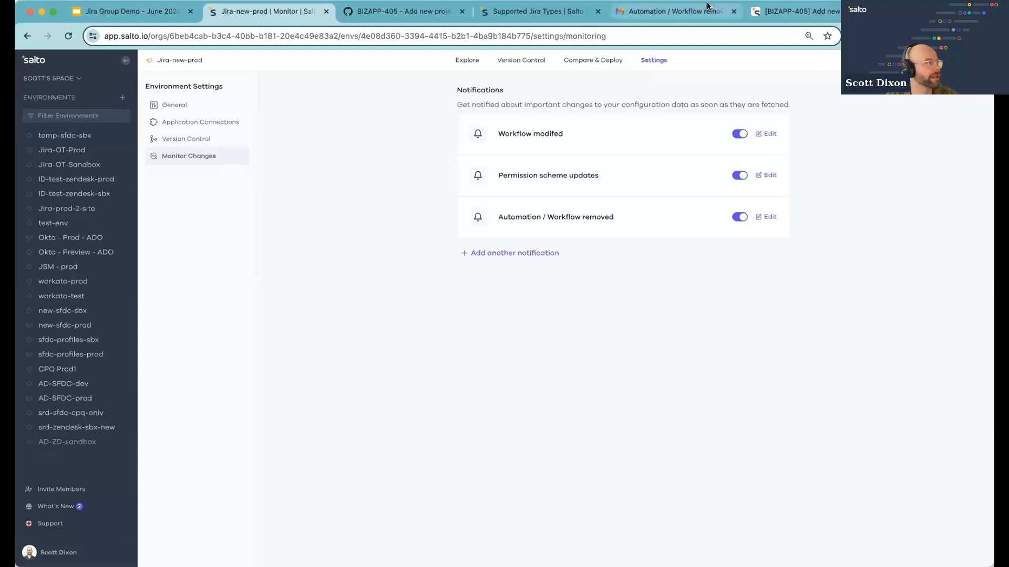
Open Version Control and preview the push of the unpushed files
{"action": "left_click", "coordinate": [518, 60]}
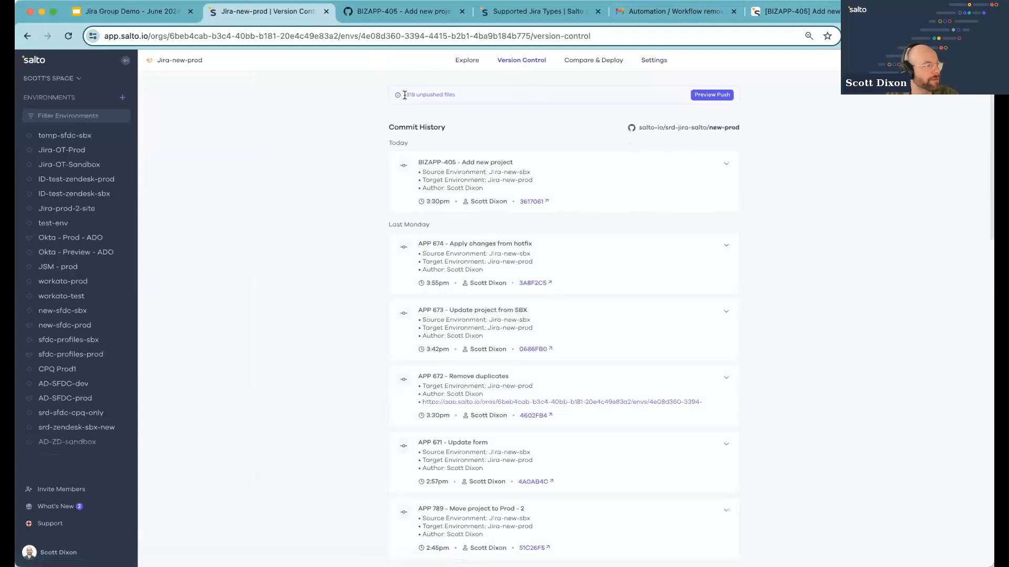
{"action": "left_click_drag", "start_coordinate": [406, 94], "coordinate": [446, 93]}
{"action": "left_click", "coordinate": [458, 94]}
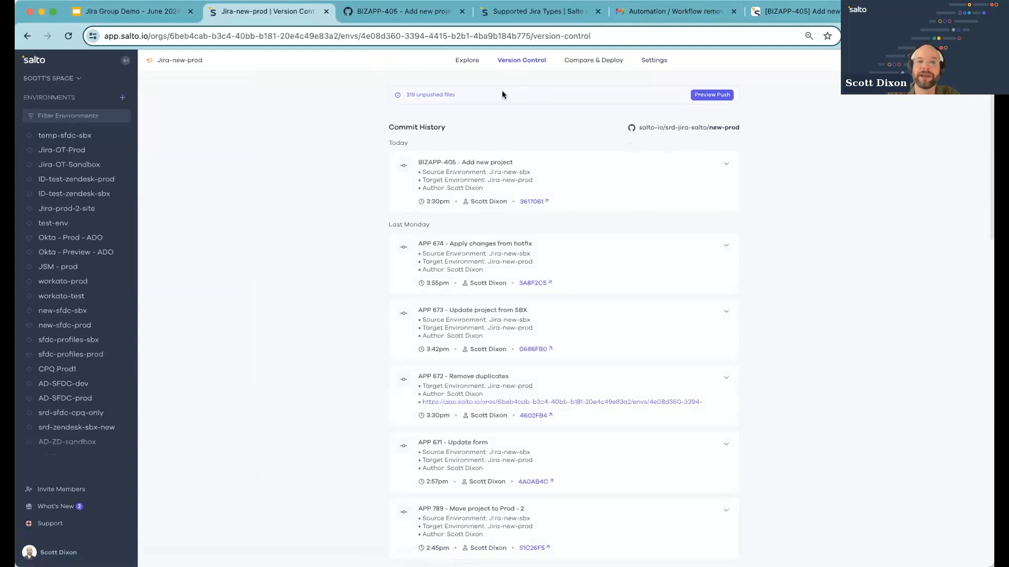
{"action": "left_click", "coordinate": [709, 94]}
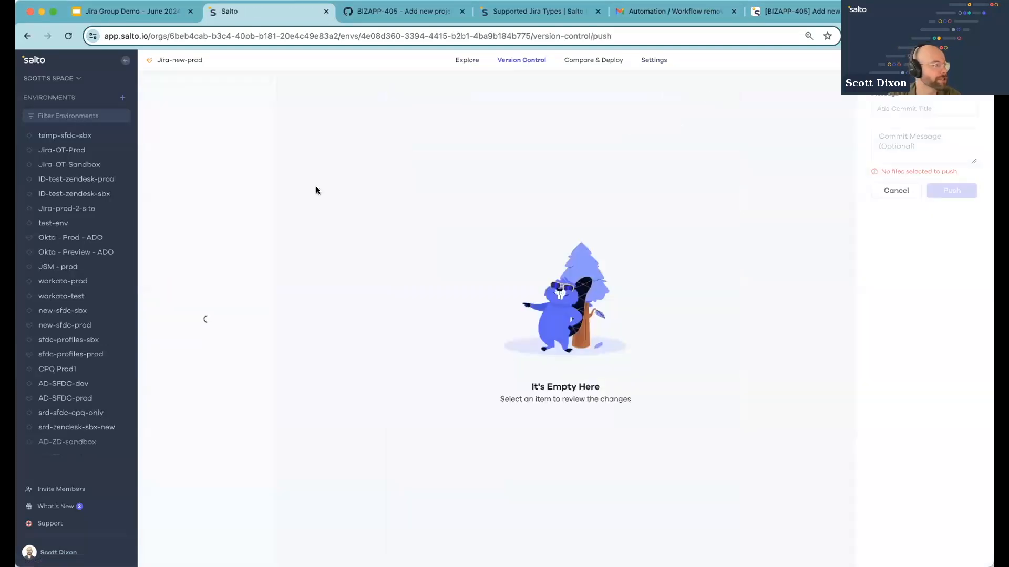
Widen the file list and view the contents of Change_management.nacl
{"action": "left_click_drag", "start_coordinate": [274, 155], "coordinate": [415, 152]}
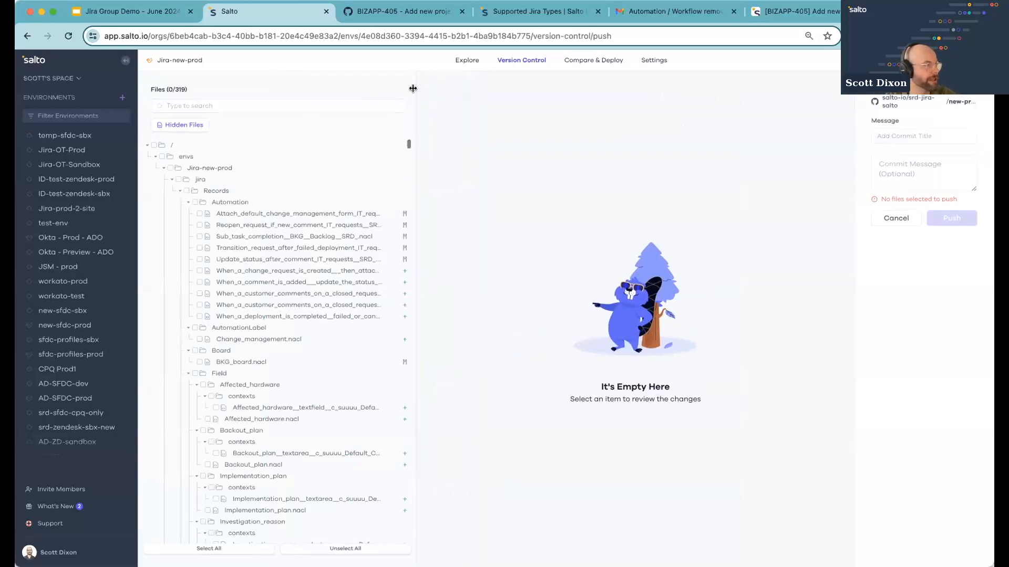
{"action": "left_click_drag", "start_coordinate": [415, 89], "coordinate": [494, 90]}
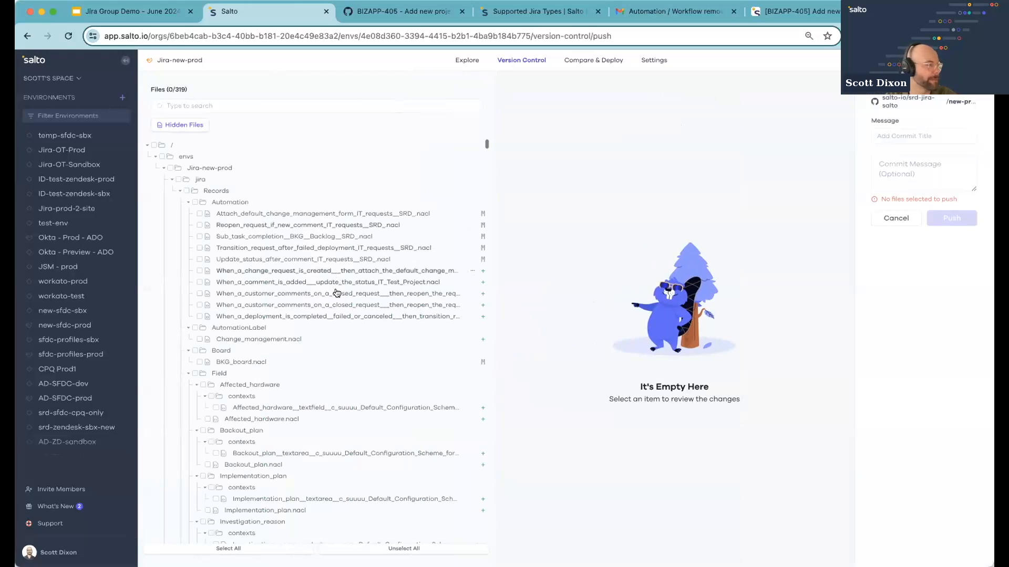
{"action": "scroll", "coordinate": [326, 342], "scroll_direction": "down", "scroll_amount": 1}
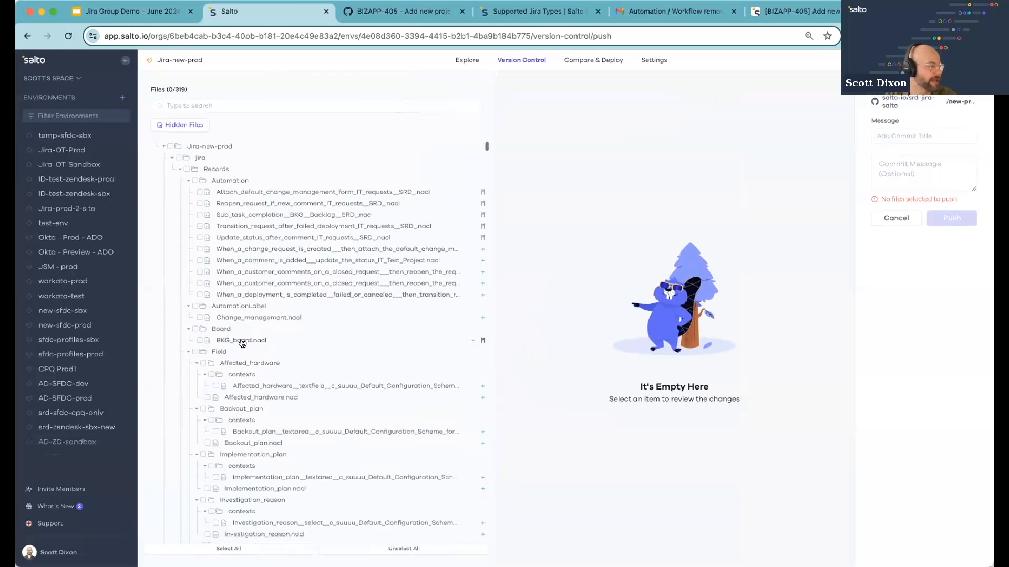
{"action": "scroll", "coordinate": [304, 370], "scroll_direction": "down", "scroll_amount": 1}
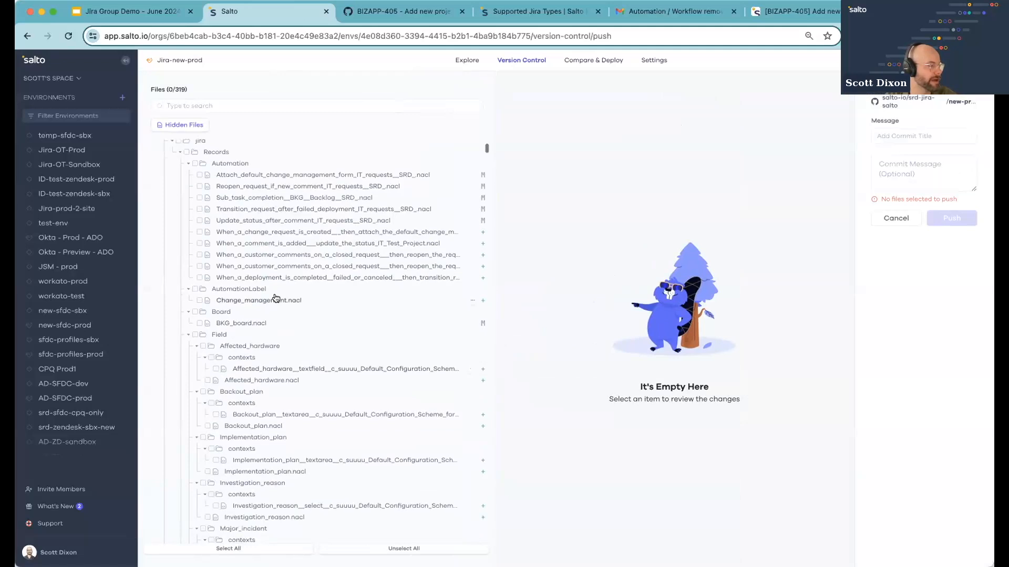
{"action": "left_click", "coordinate": [275, 298]}
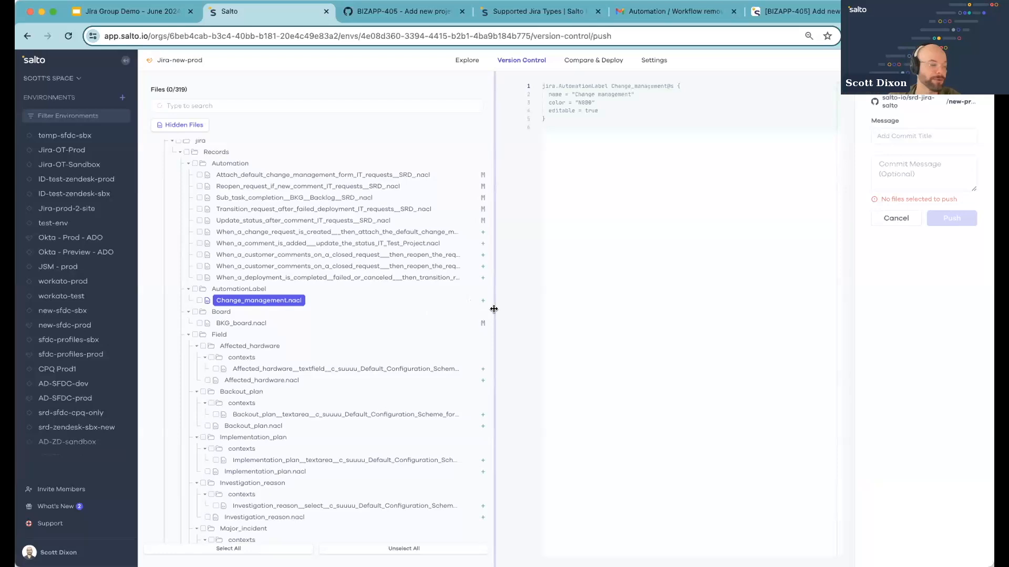
Select Change_management.nacl for a push and open the commit title field before leaving
{"action": "left_click", "coordinate": [200, 299]}
{"action": "left_click", "coordinate": [900, 135]}
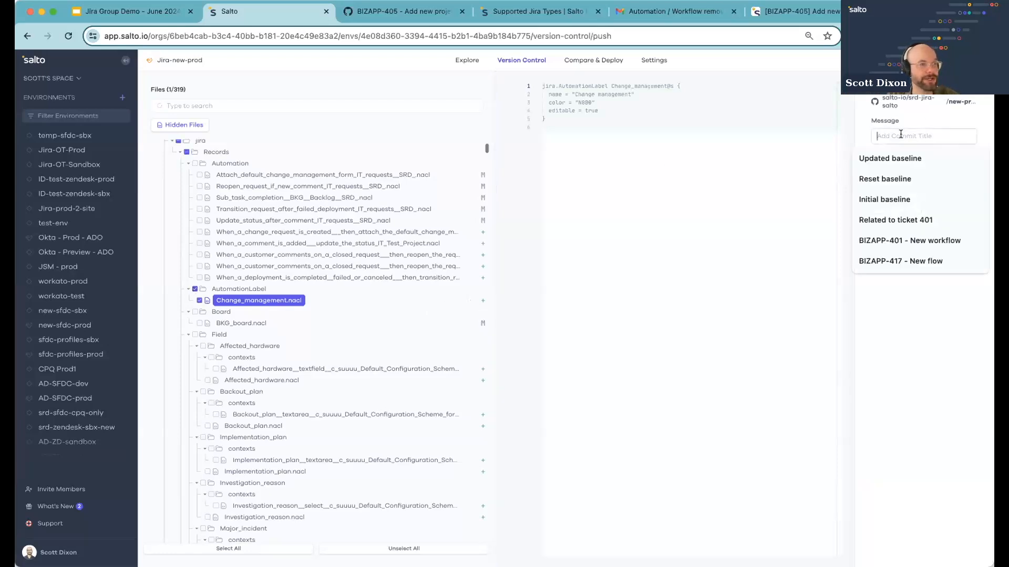
{"action": "left_click", "coordinate": [914, 123]}
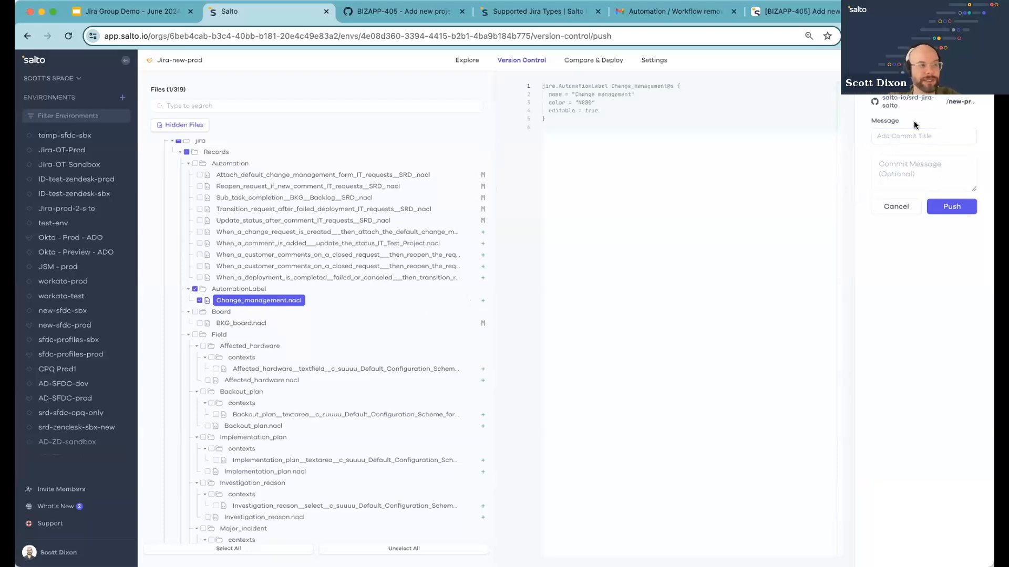
{"action": "left_click", "coordinate": [909, 134]}
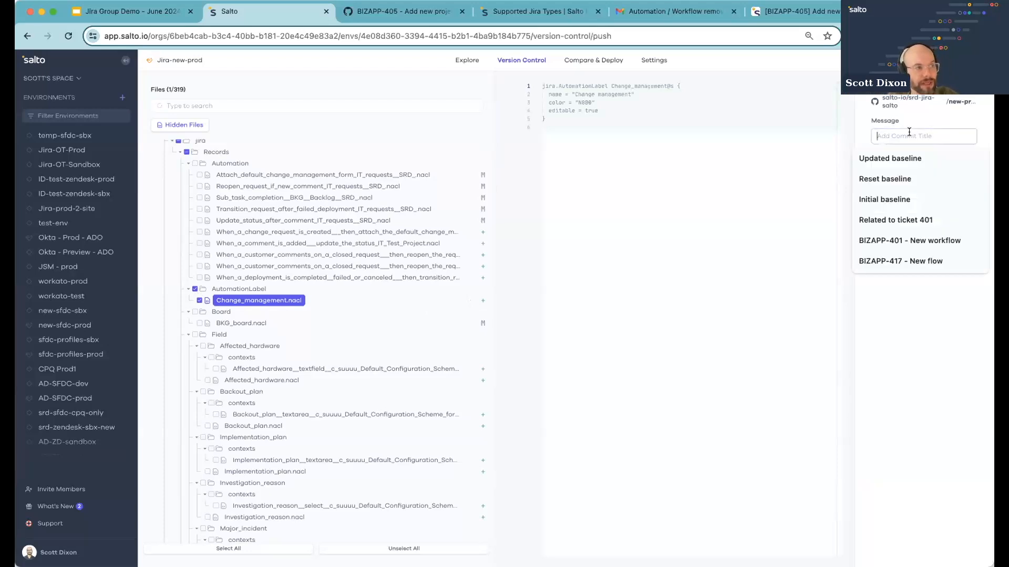
{"action": "left_click", "coordinate": [505, 61]}
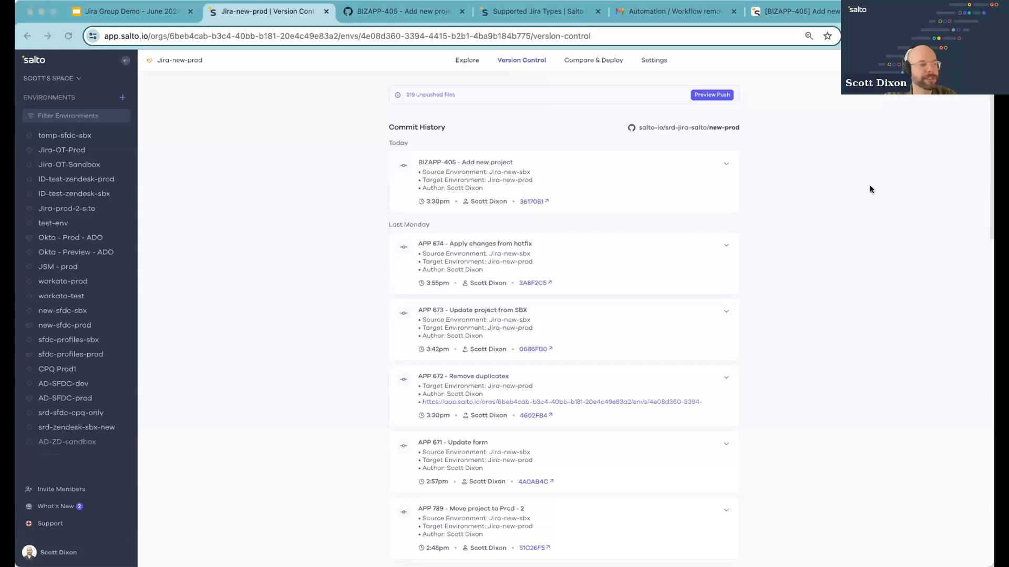
Read the Supported Jira Types help article
{"action": "left_click", "coordinate": [529, 11]}
{"action": "left_click", "coordinate": [522, 38]}
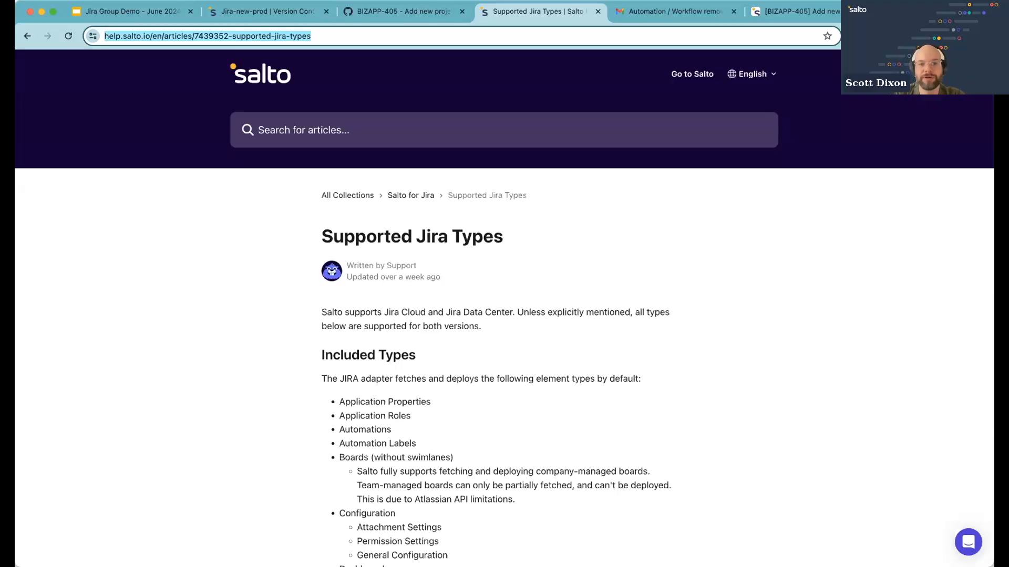
{"action": "key", "text": "super+Tab"}
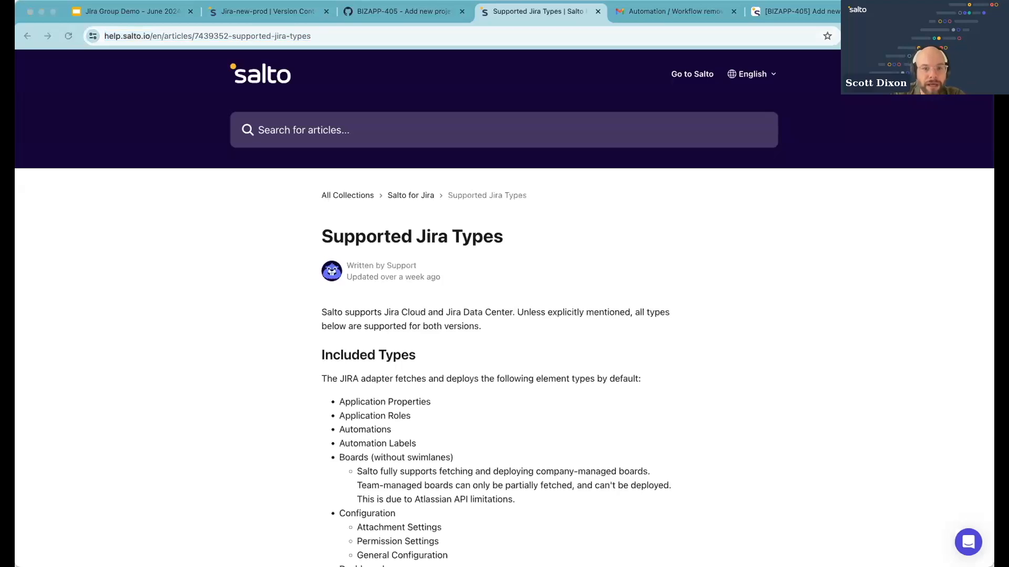
{"action": "left_click", "coordinate": [251, 16]}
Explore the Compare & Deploy options, including the Restore to a previous version dialog
{"action": "left_click", "coordinate": [572, 62]}
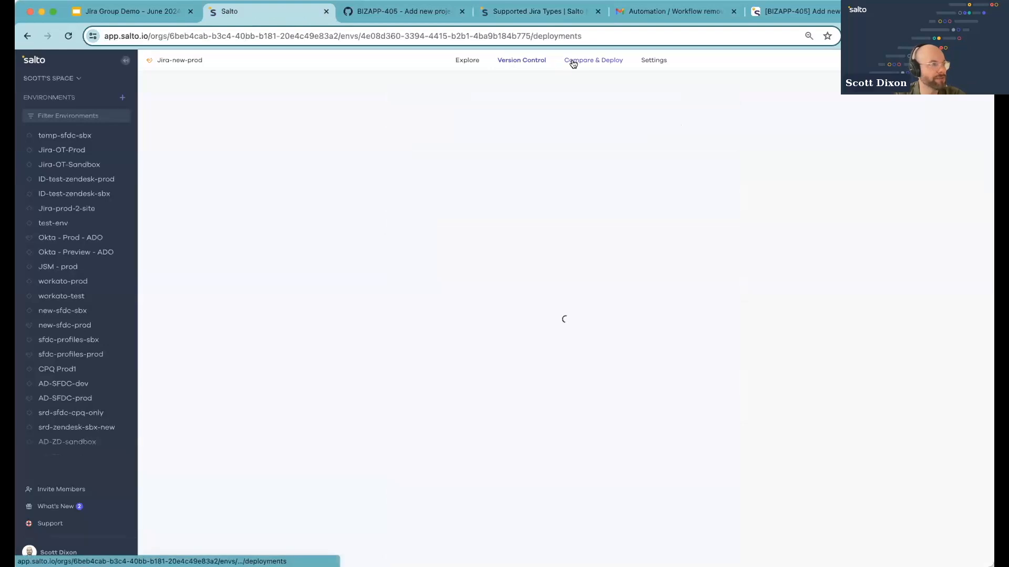
{"action": "left_click", "coordinate": [855, 117]}
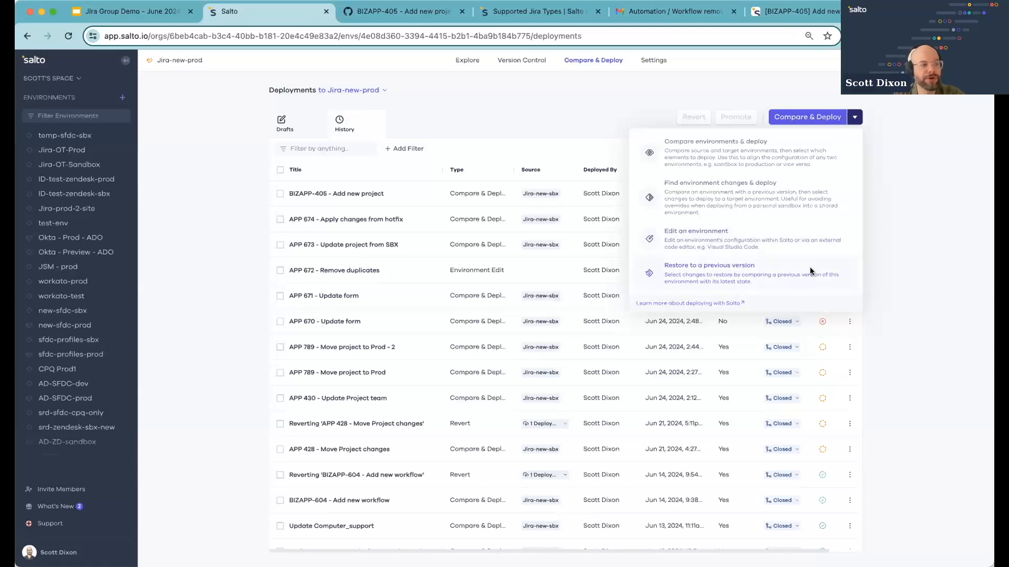
{"action": "left_click", "coordinate": [809, 269]}
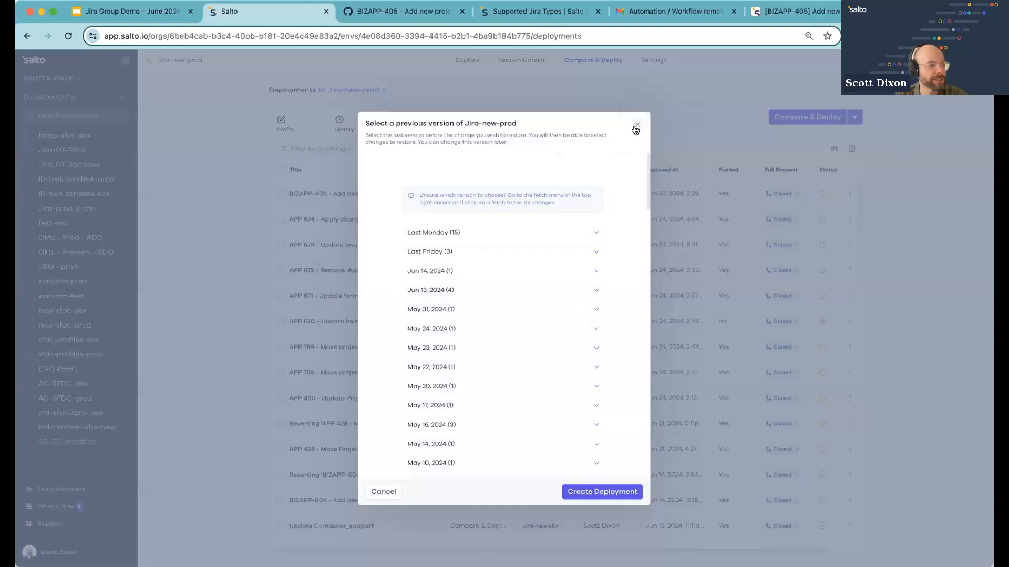
{"action": "left_click", "coordinate": [635, 126]}
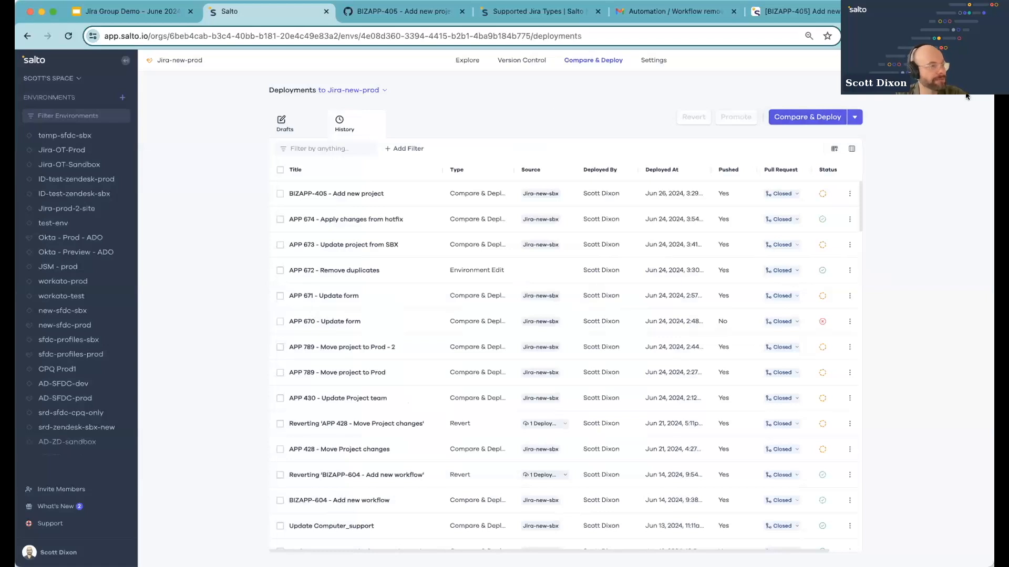
{"action": "left_click", "coordinate": [853, 121]}
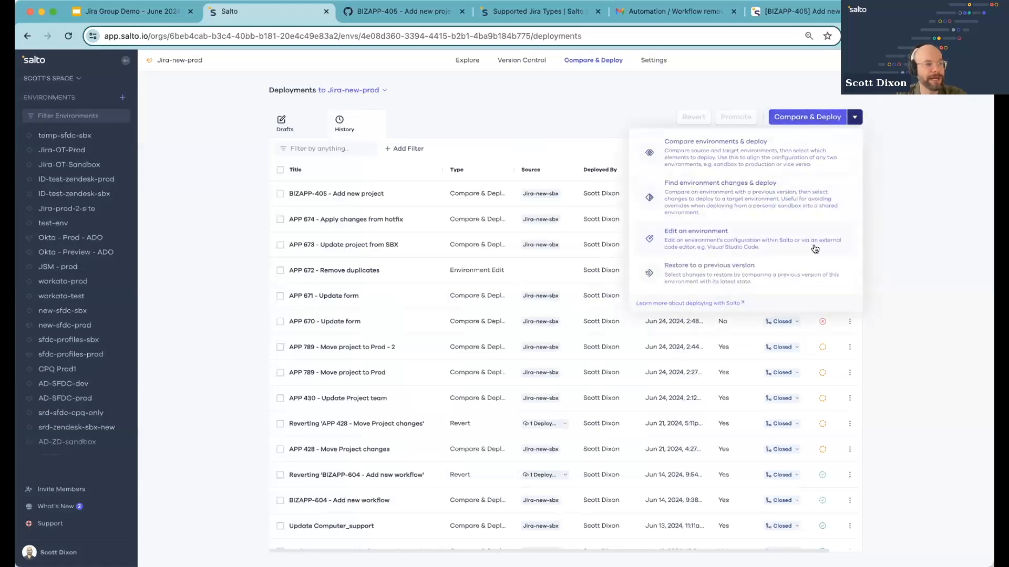
Open the Restore to a previous version dialog, pick the Jun 14, 2024 8:21am version, and close the dialog
{"action": "left_click", "coordinate": [786, 276]}
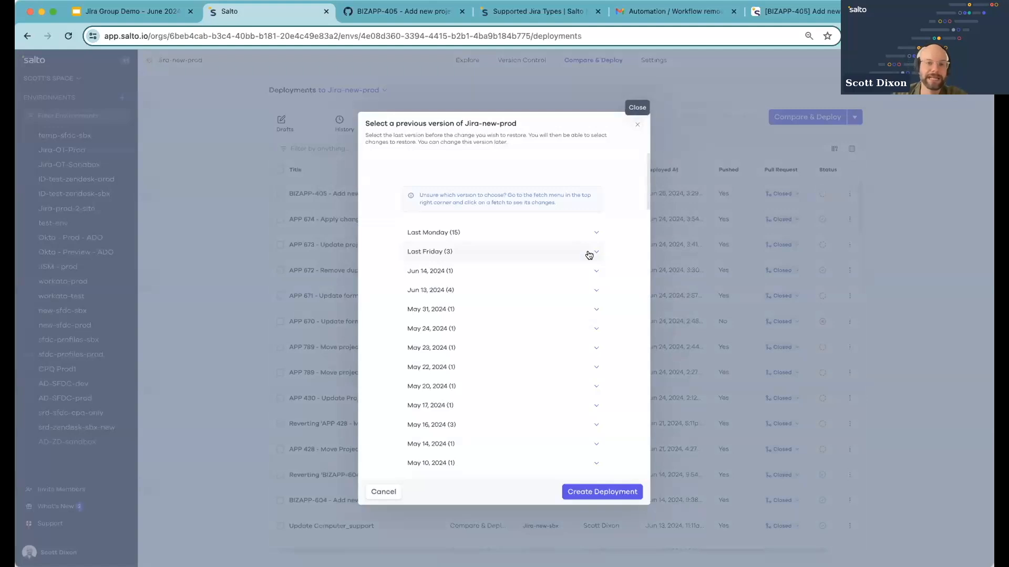
{"action": "left_click", "coordinate": [581, 270]}
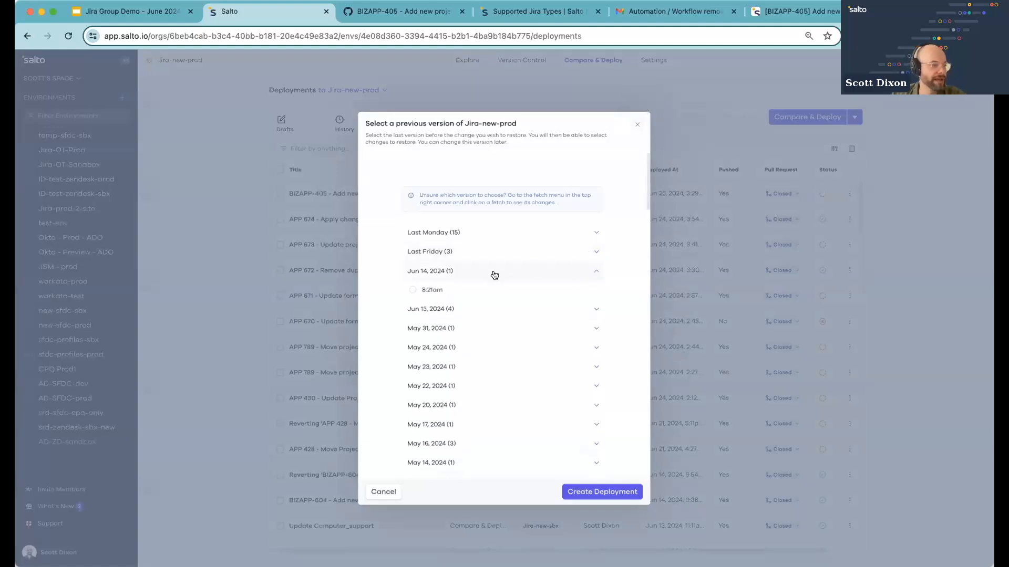
{"action": "left_click", "coordinate": [436, 288]}
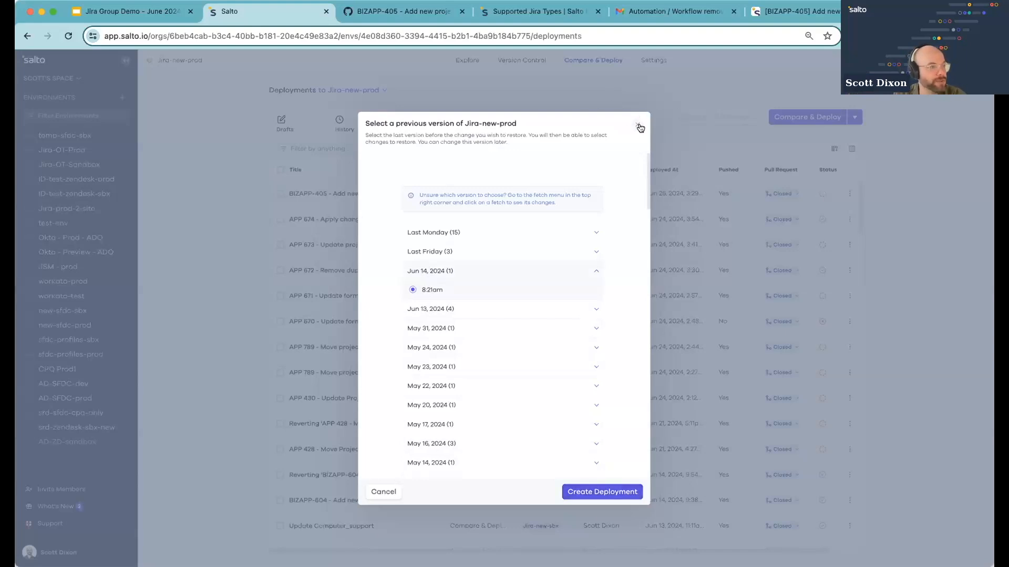
{"action": "left_click", "coordinate": [652, 64]}
Open the environment's Monitor Changes settings and edit the Automation / Workflow removed notification, selecting its notification e-mail address
{"action": "left_click", "coordinate": [652, 64]}
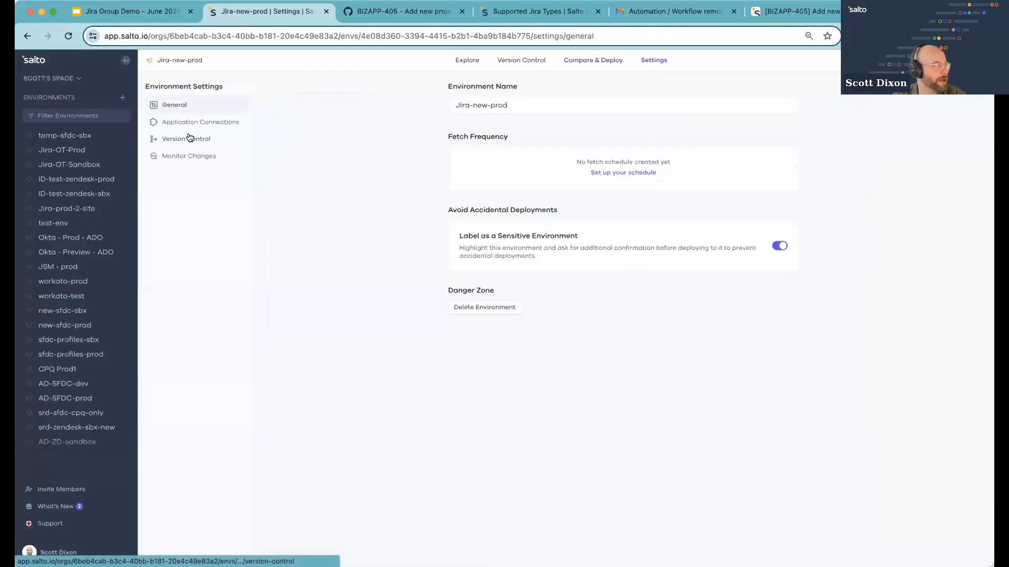
{"action": "left_click", "coordinate": [188, 157]}
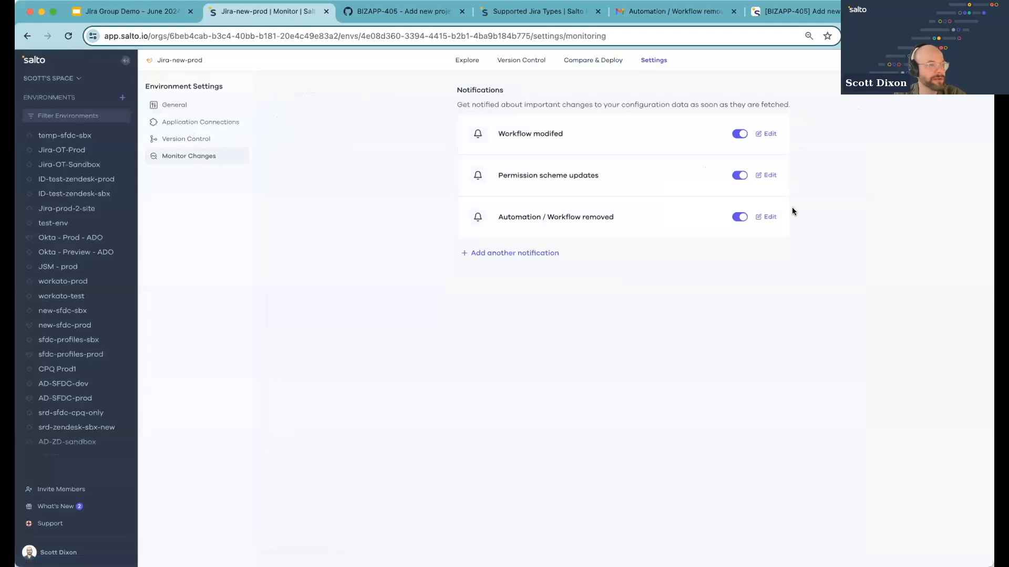
{"action": "left_click", "coordinate": [770, 218]}
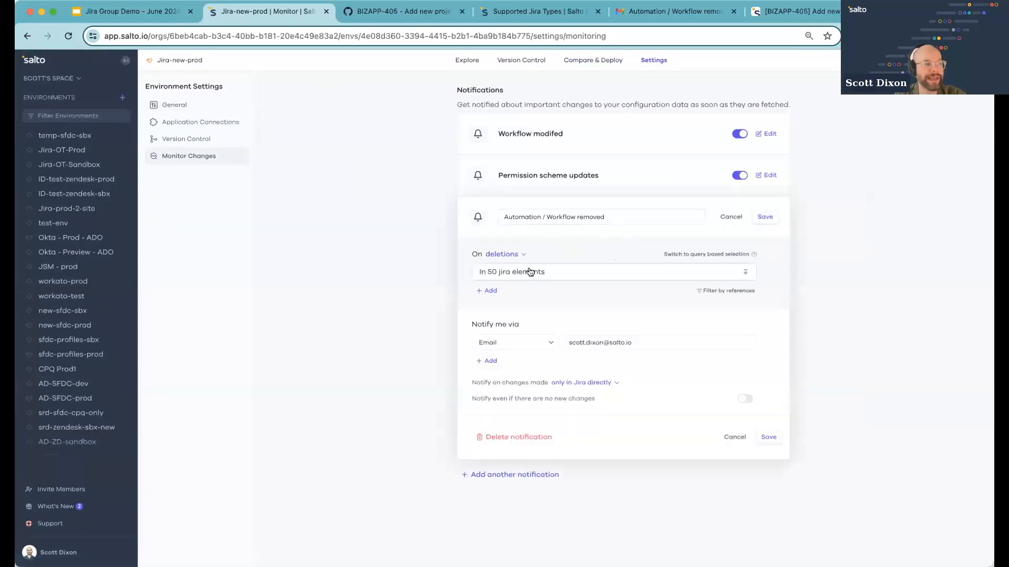
{"action": "left_click_drag", "start_coordinate": [568, 342], "coordinate": [689, 342]}
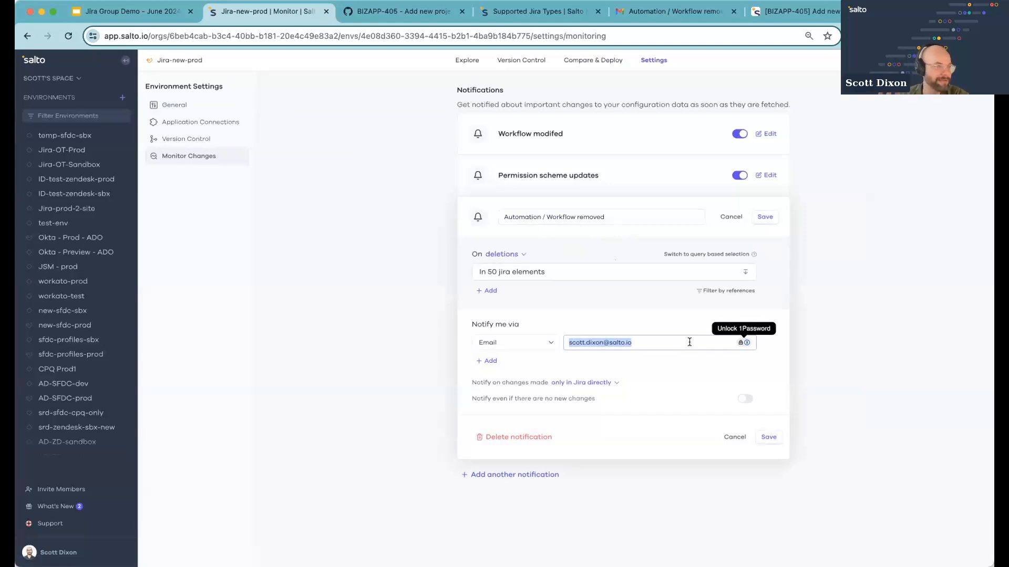
Switch to Gmail and read the Automation / Workflow removed alert e-mail listing removed elements, returning to Salto afterwards
{"action": "left_click", "coordinate": [665, 14]}
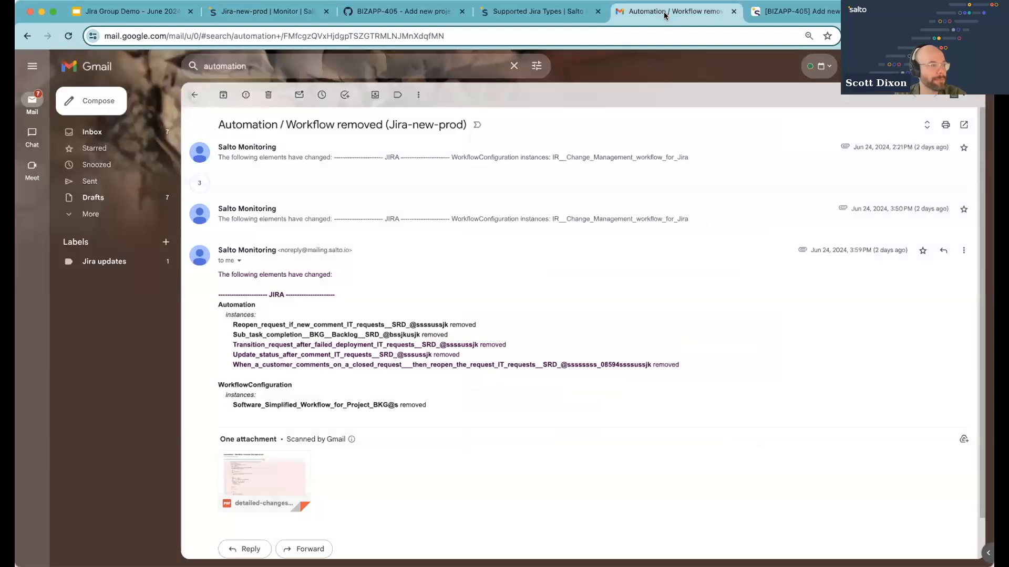
{"action": "scroll", "coordinate": [674, 322], "scroll_direction": "down", "scroll_amount": 1}
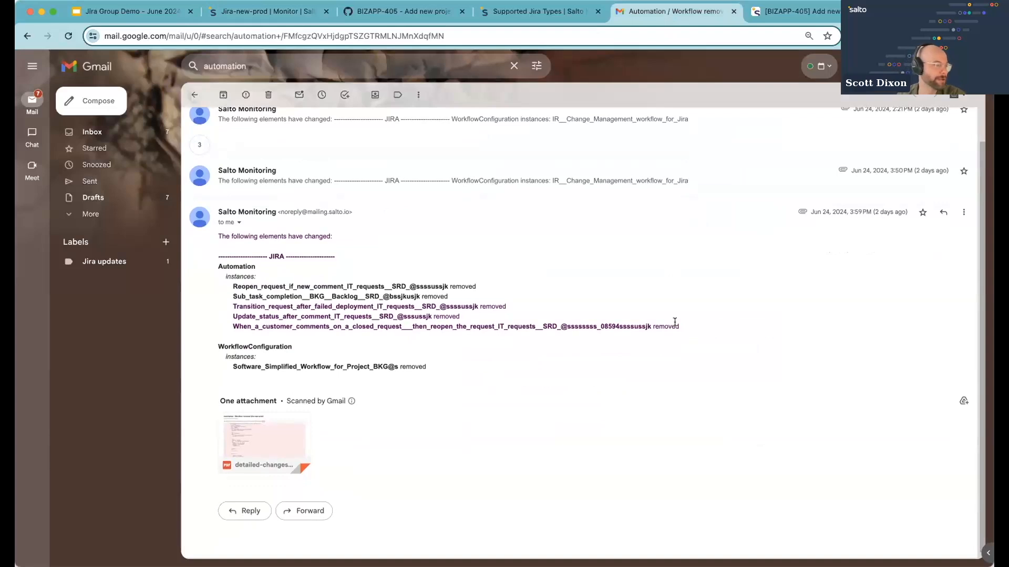
{"action": "mouse_move", "coordinate": [284, 425]}
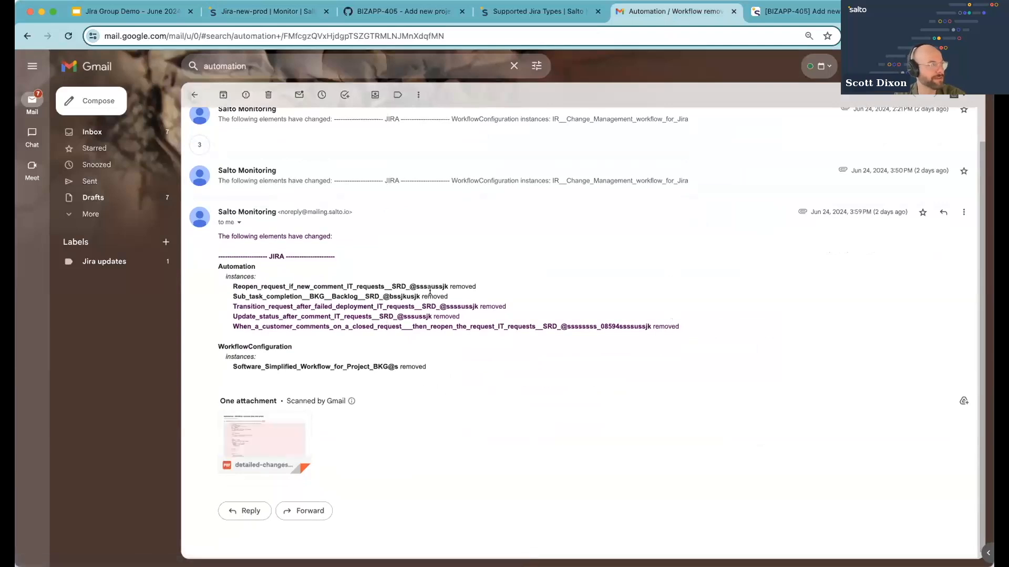
{"action": "left_click", "coordinate": [266, 11]}
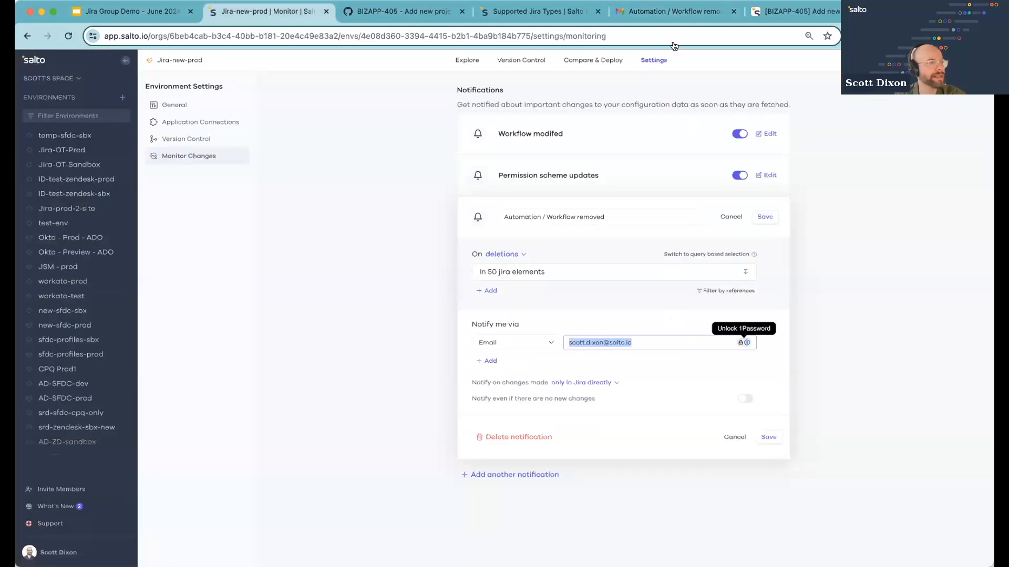
Return to the deployments list and reopen the Restore to a previous version dialog, closing it without choosing a version
{"action": "left_click", "coordinate": [599, 62]}
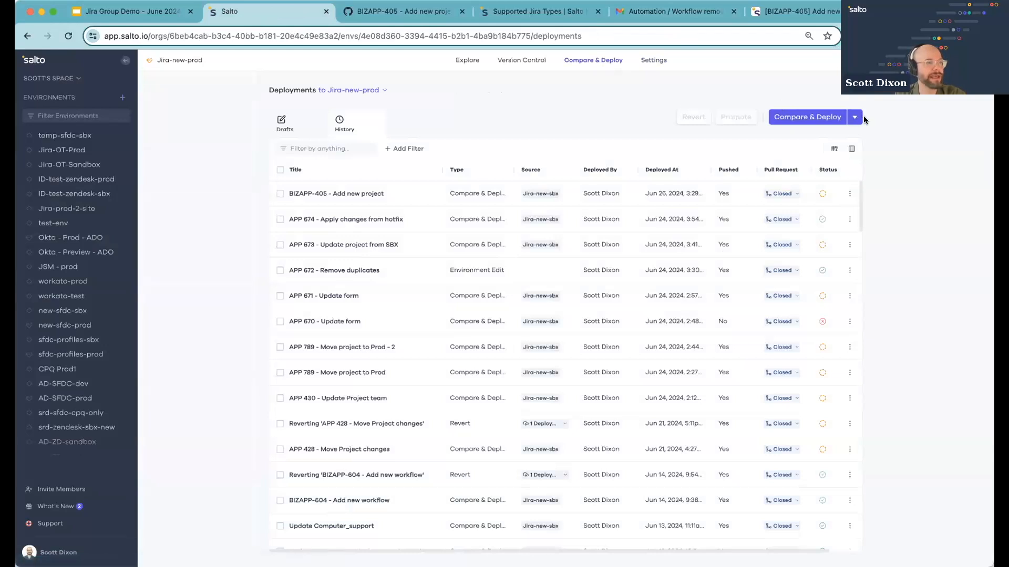
{"action": "left_click", "coordinate": [855, 118]}
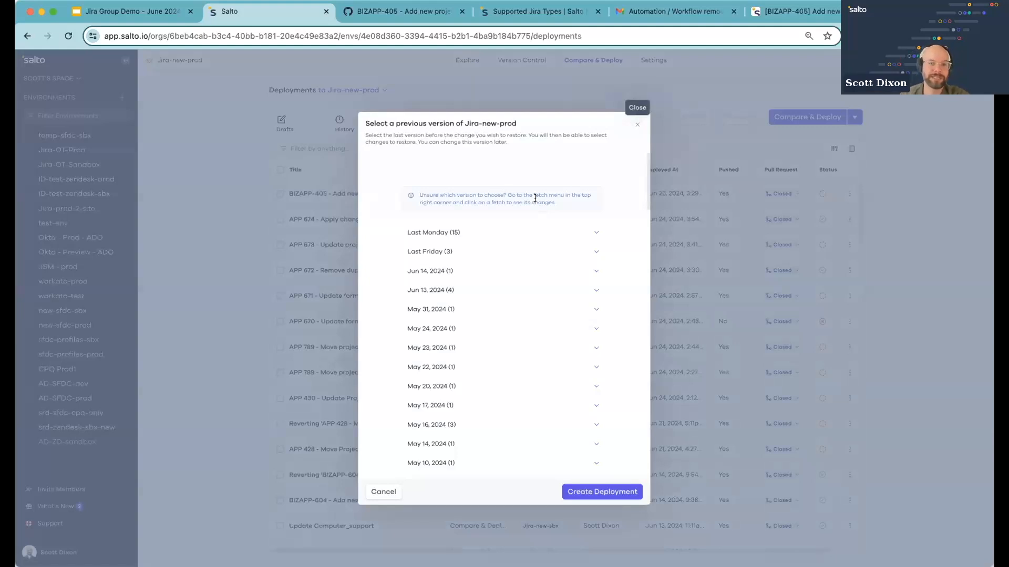
{"action": "left_click", "coordinate": [634, 125]}
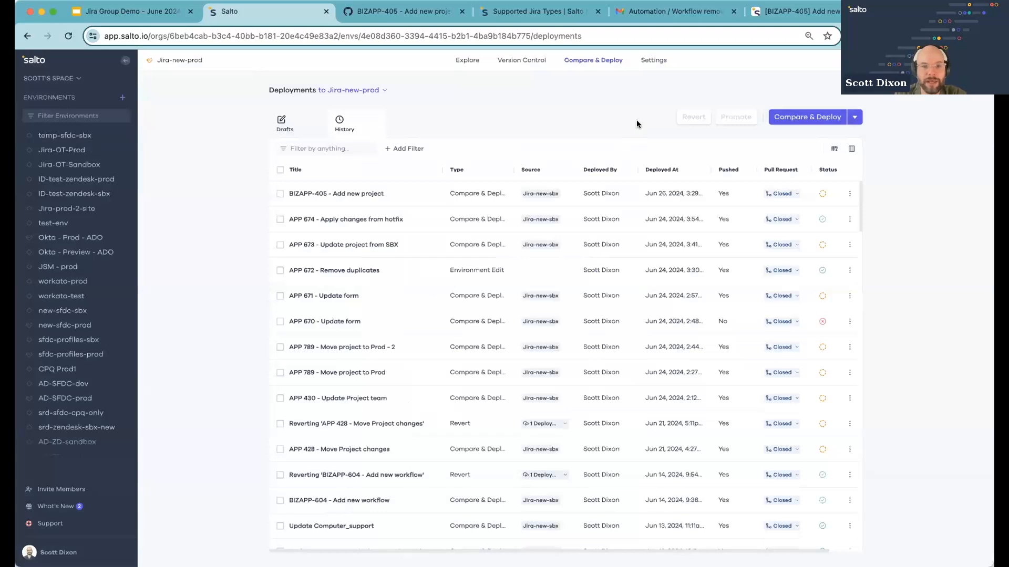
Visit the Explore view, go back to the deployments list, and open and dismiss the Compare & Deploy options
{"action": "left_click", "coordinate": [467, 60]}
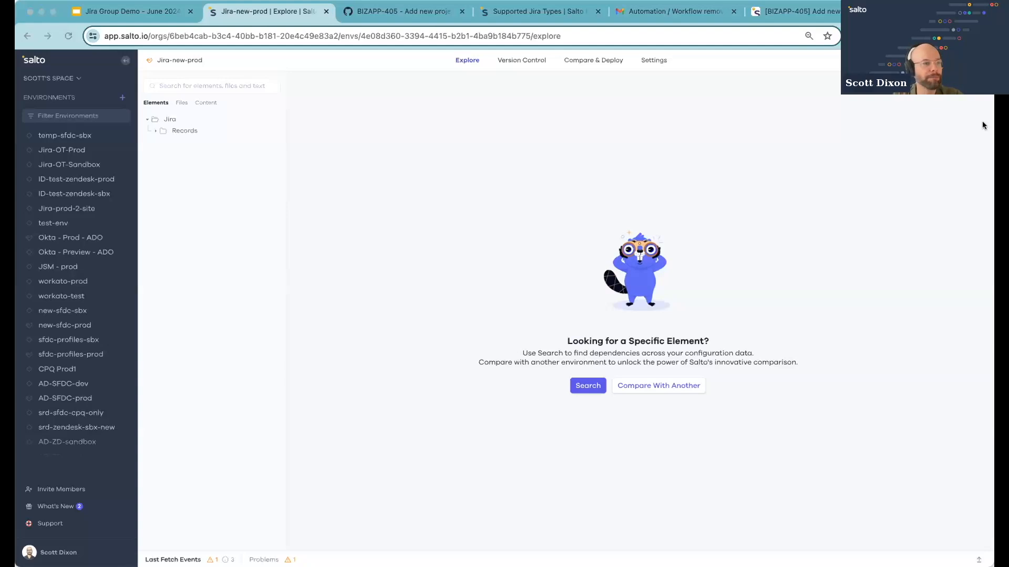
{"action": "left_click", "coordinate": [601, 61]}
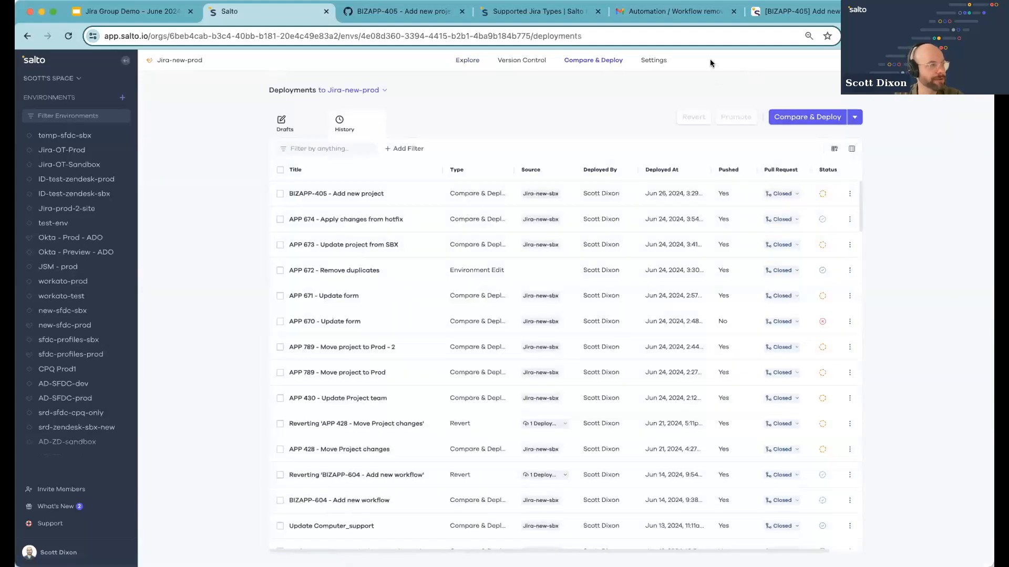
{"action": "left_click", "coordinate": [855, 117]}
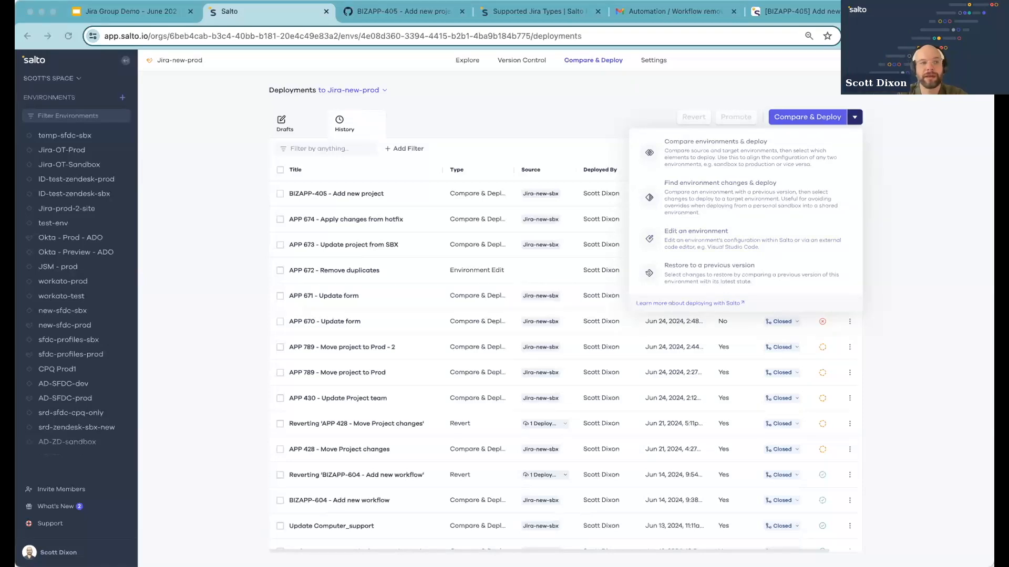
{"action": "left_click", "coordinate": [887, 96]}
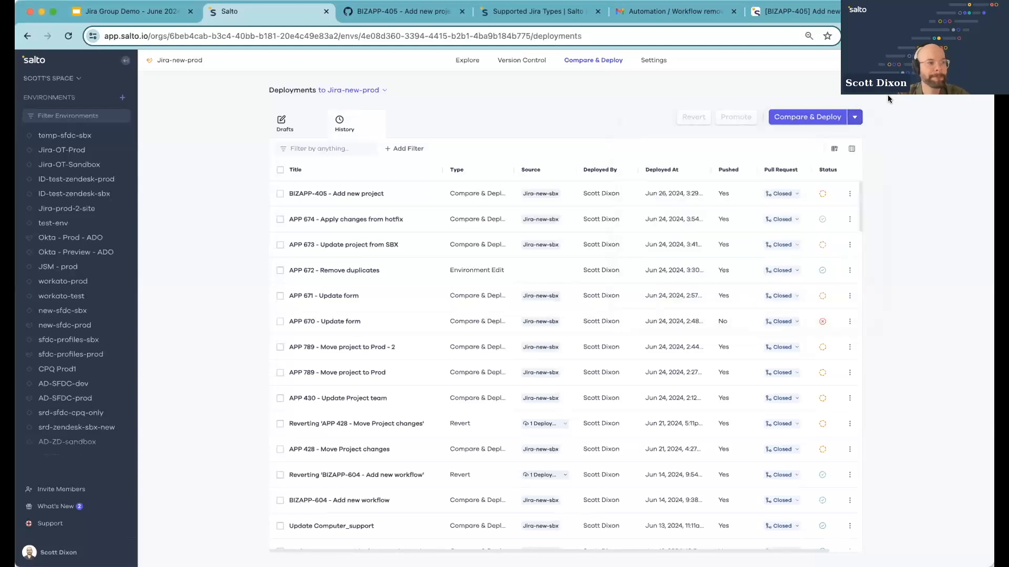